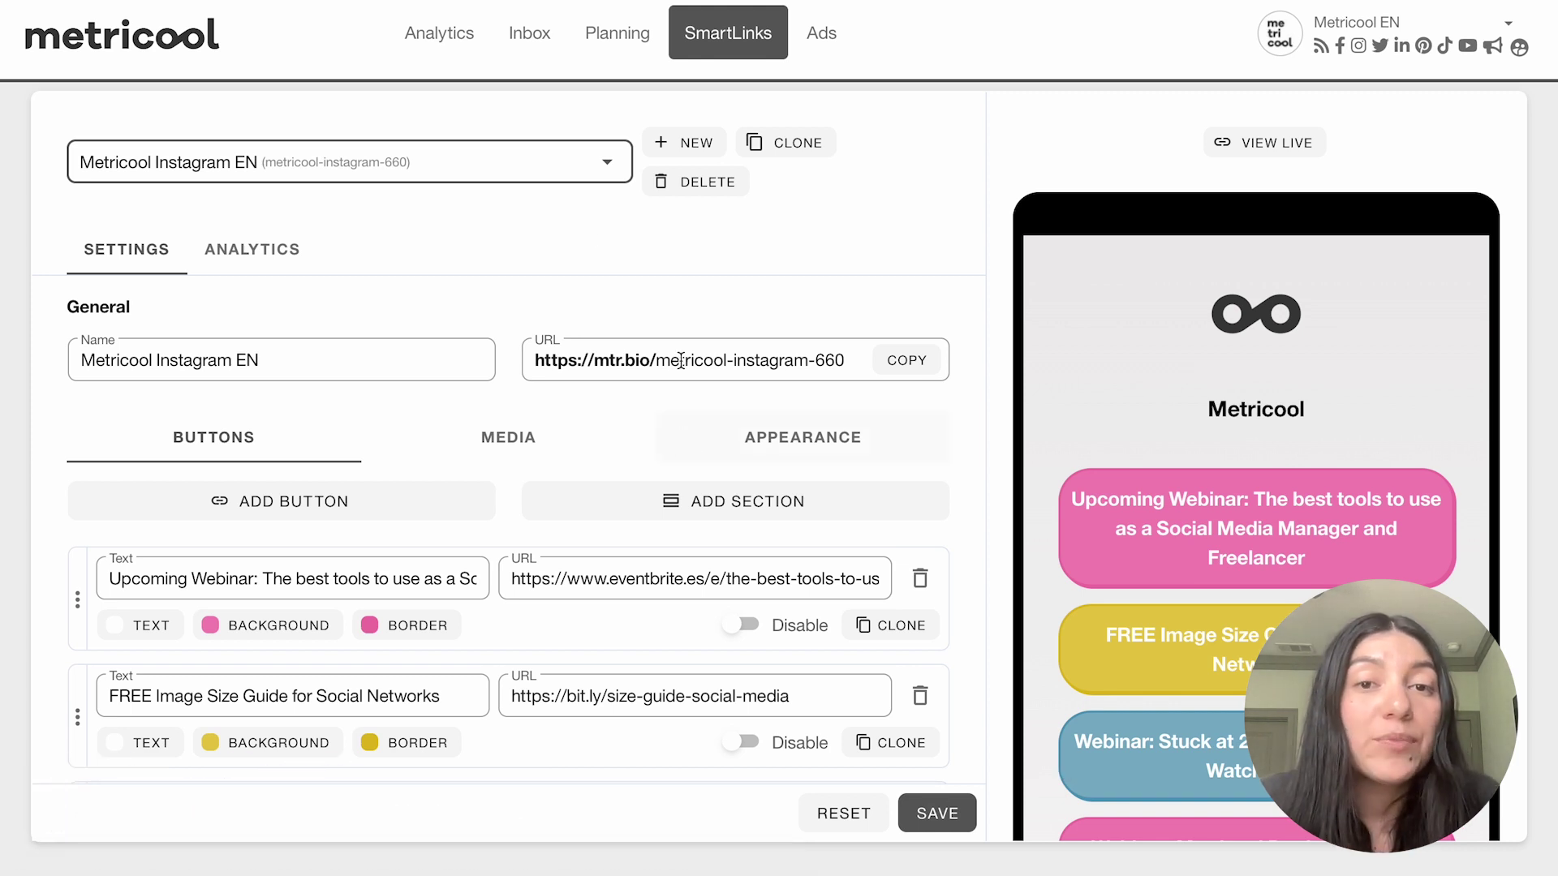
Load the existing Metricool Instagram EN SmartLink with its webinar and image-size-guide buttons.
left_click(328, 164)
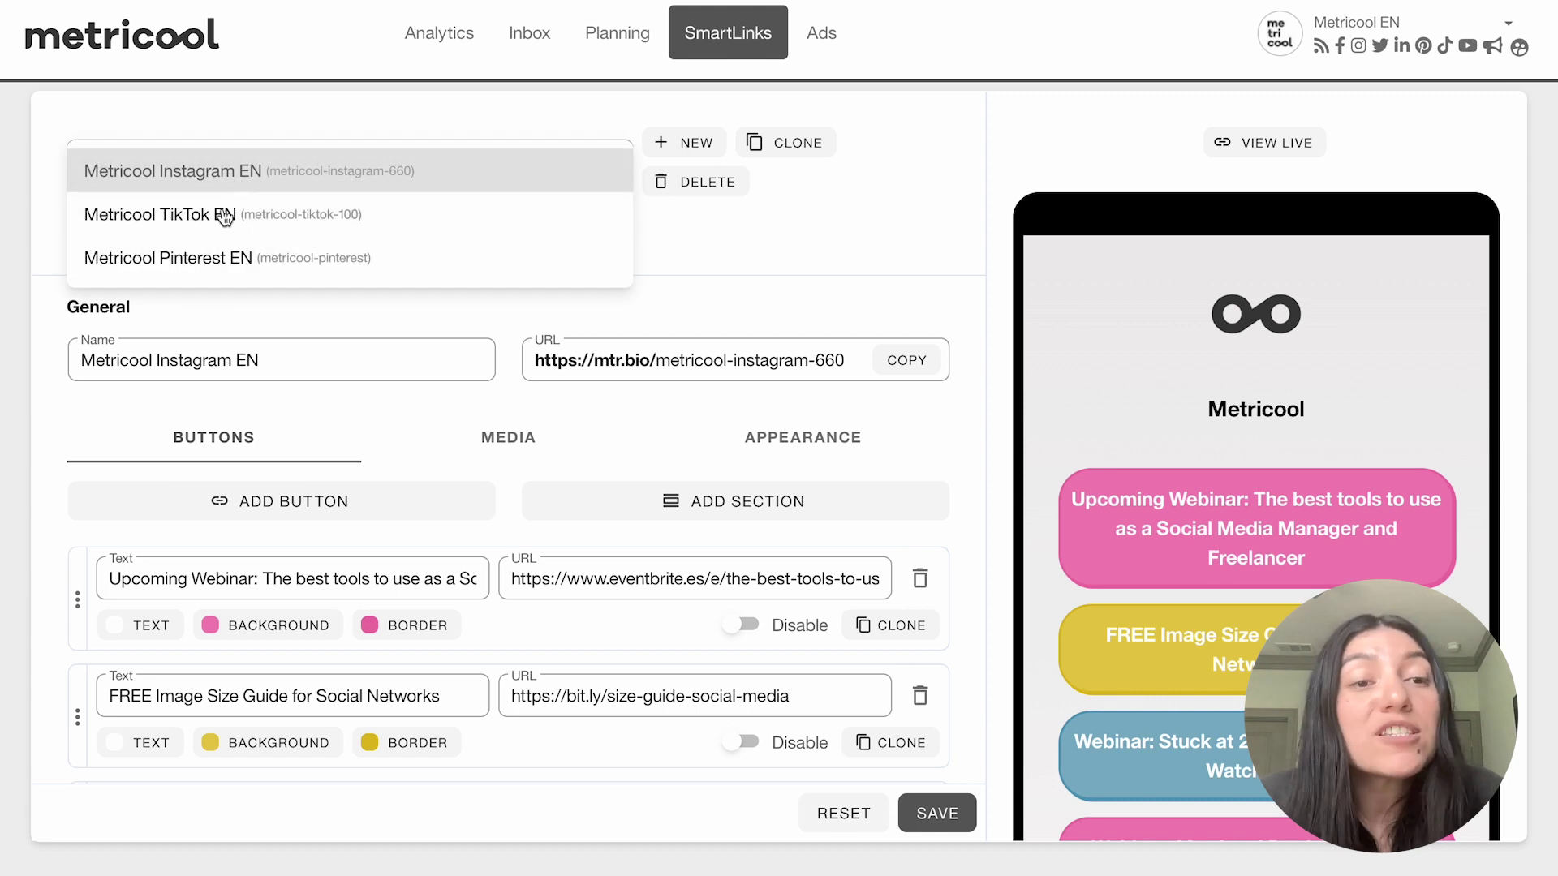
Create a new blank Metricool EN SmartLink, discarding the unsaved changes.
left_click(278, 170)
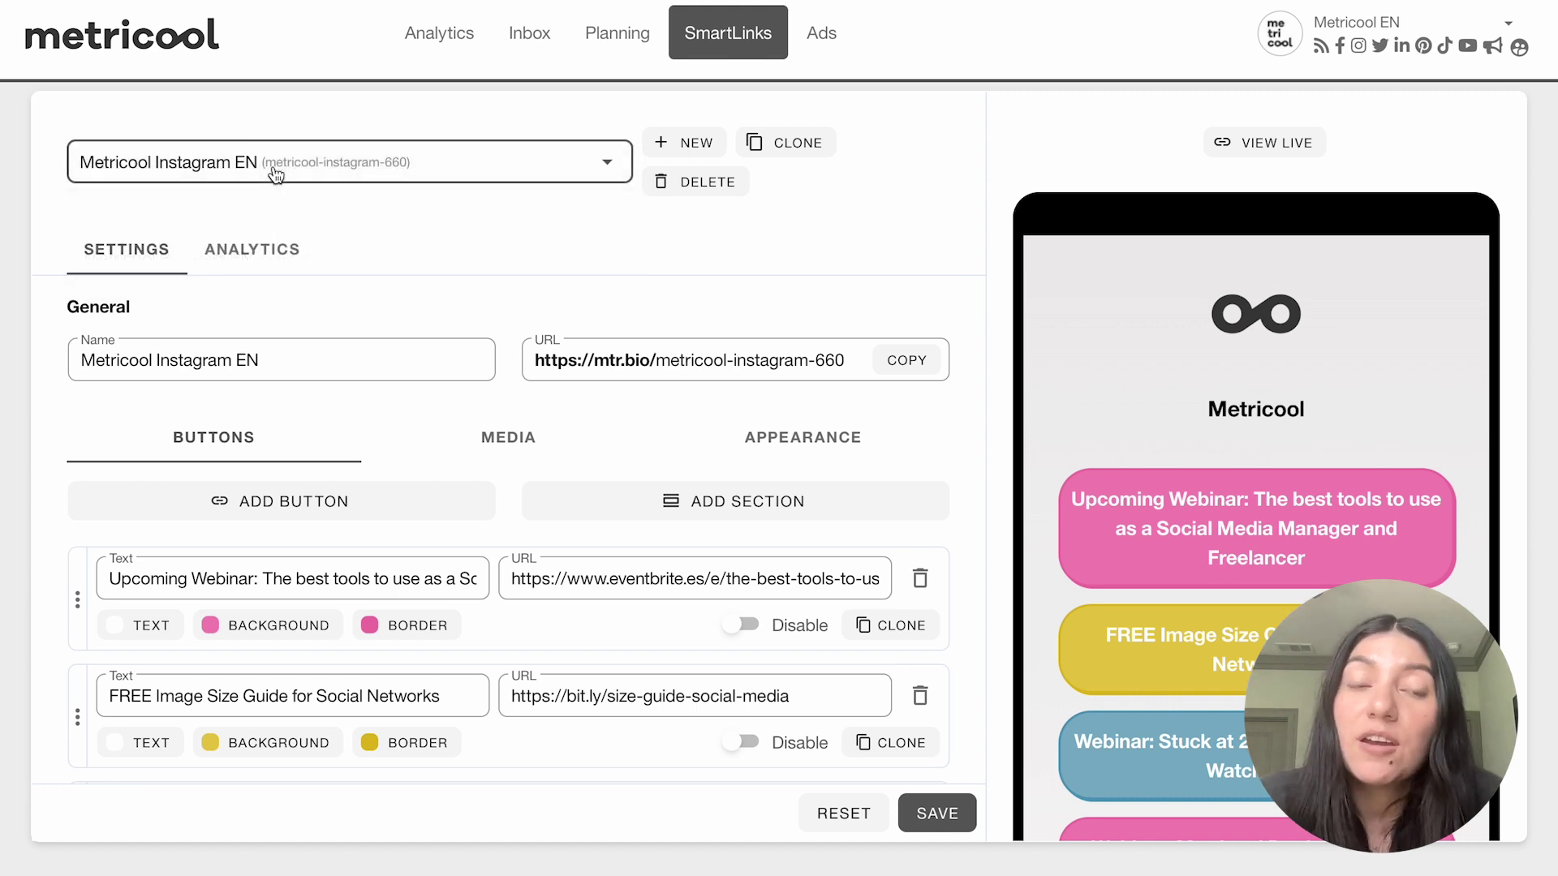
left_click(683, 145)
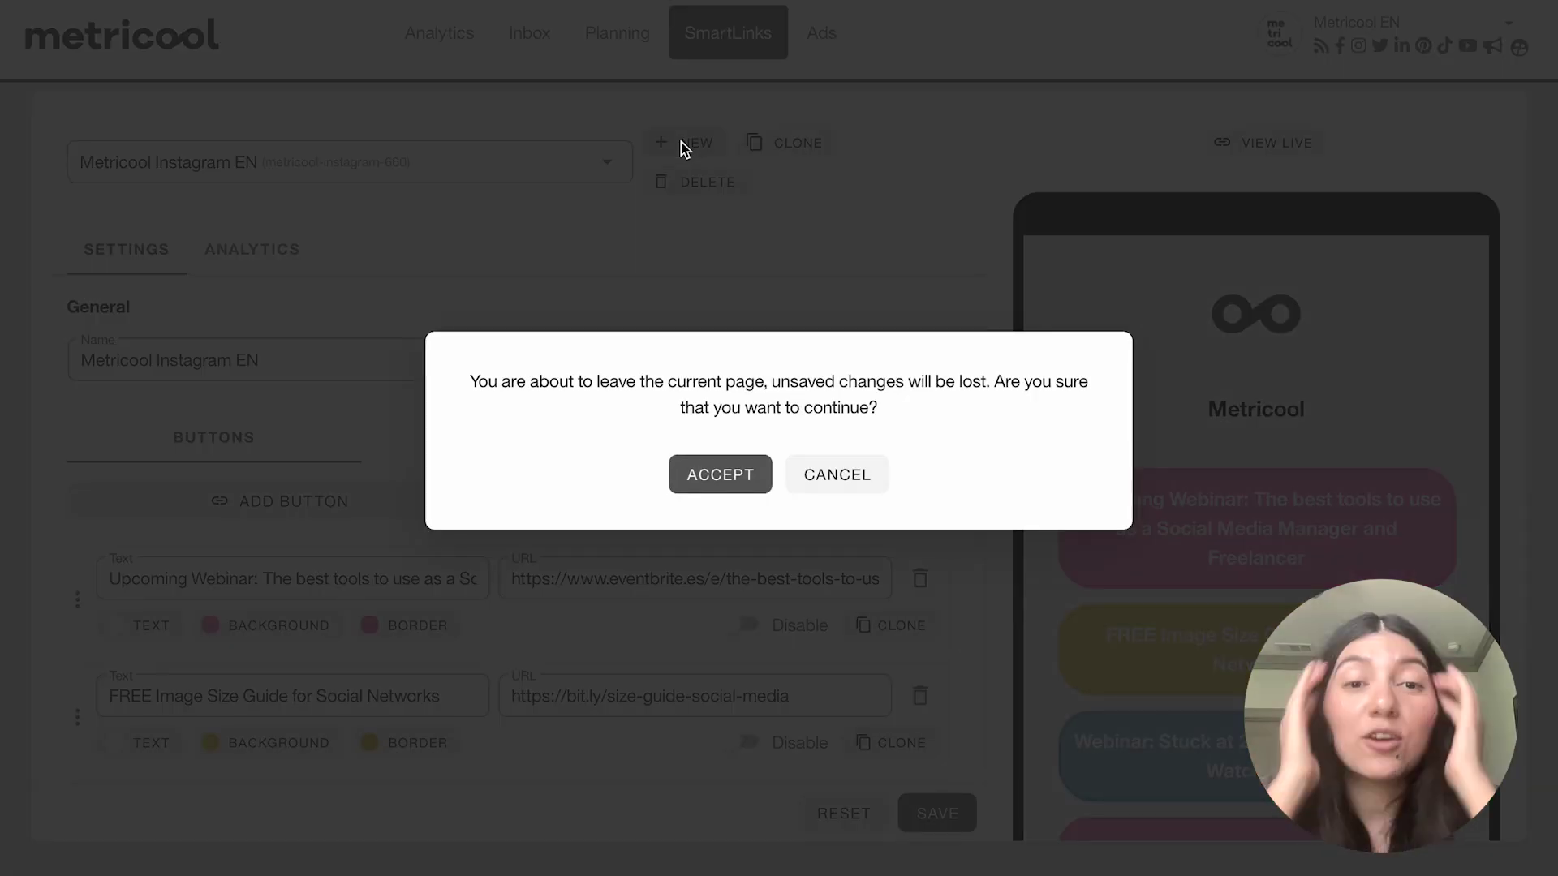
left_click(705, 464)
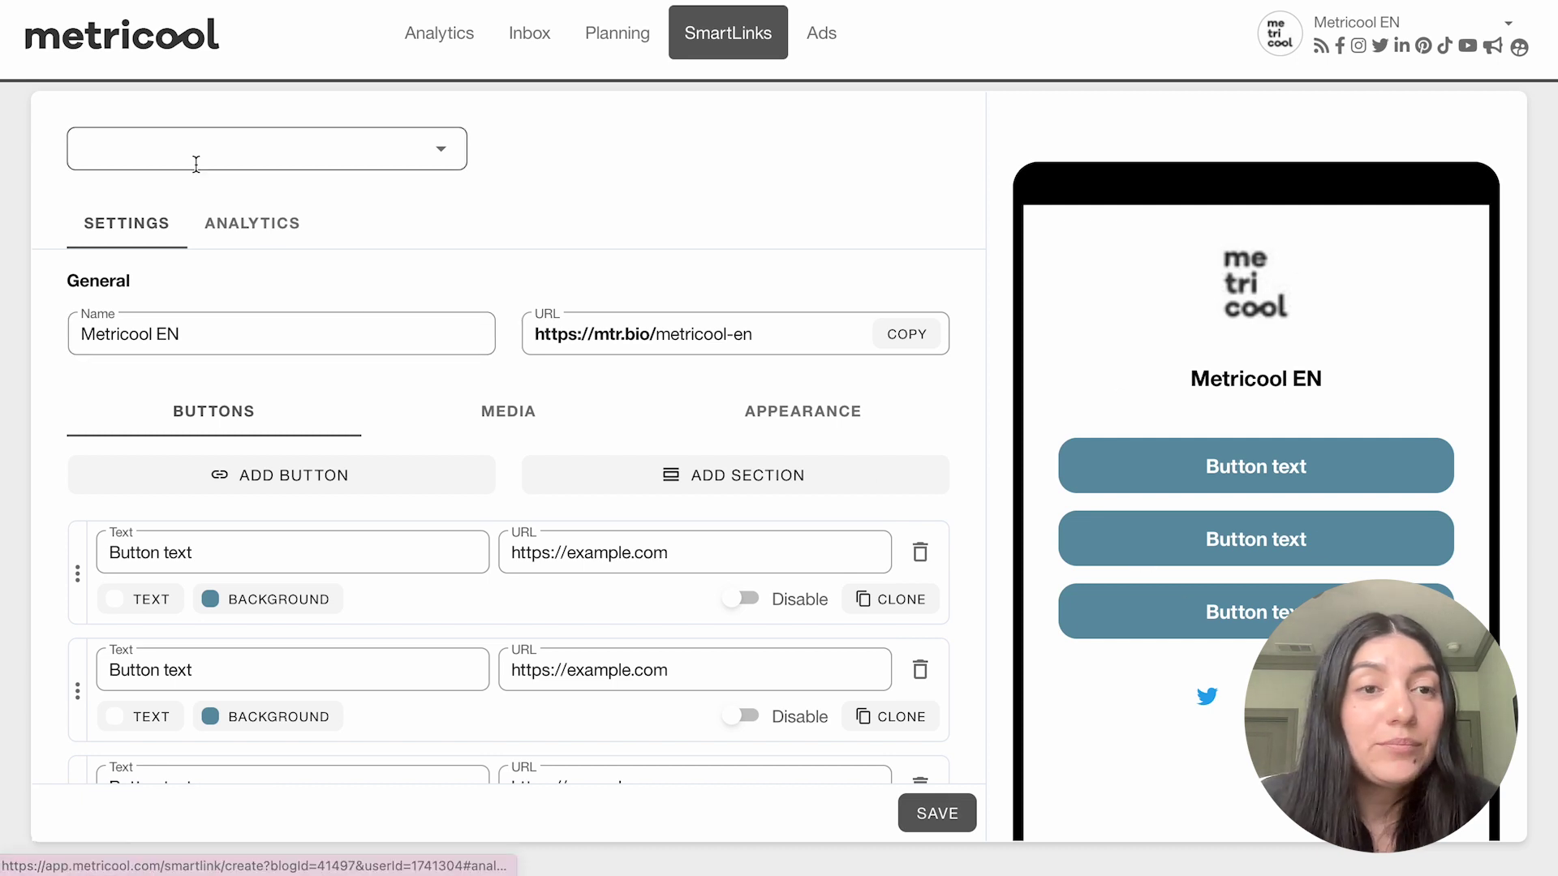
Replace the SmartLink name 'Metricool EN' with 'Test EN'.
left_click(180, 334)
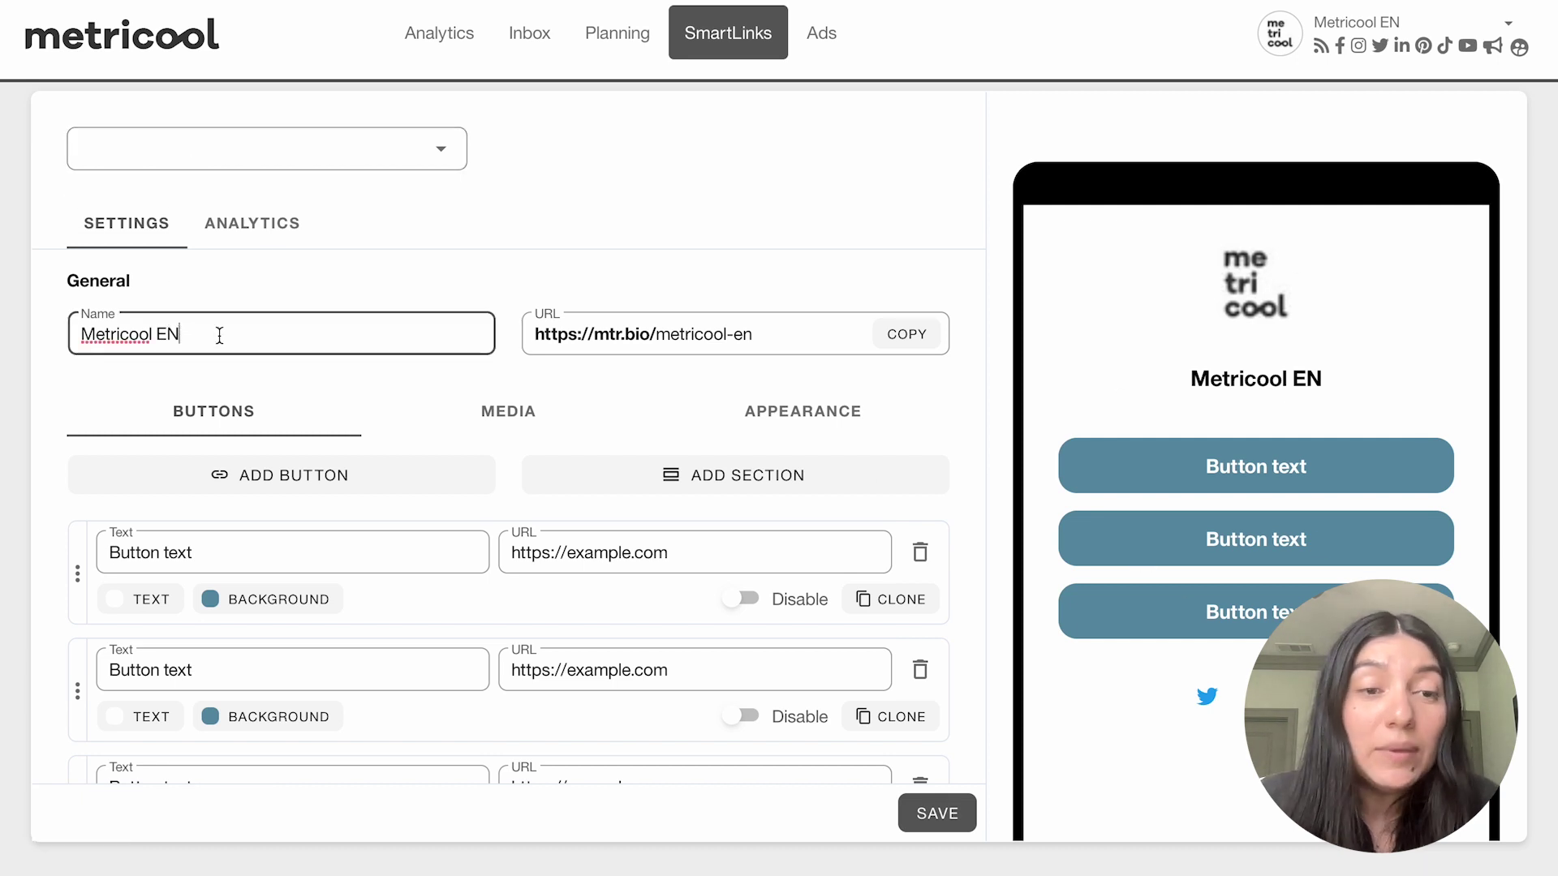
left_click_drag(219, 333, 41, 338)
key("BackSpace")
type("Test EN")
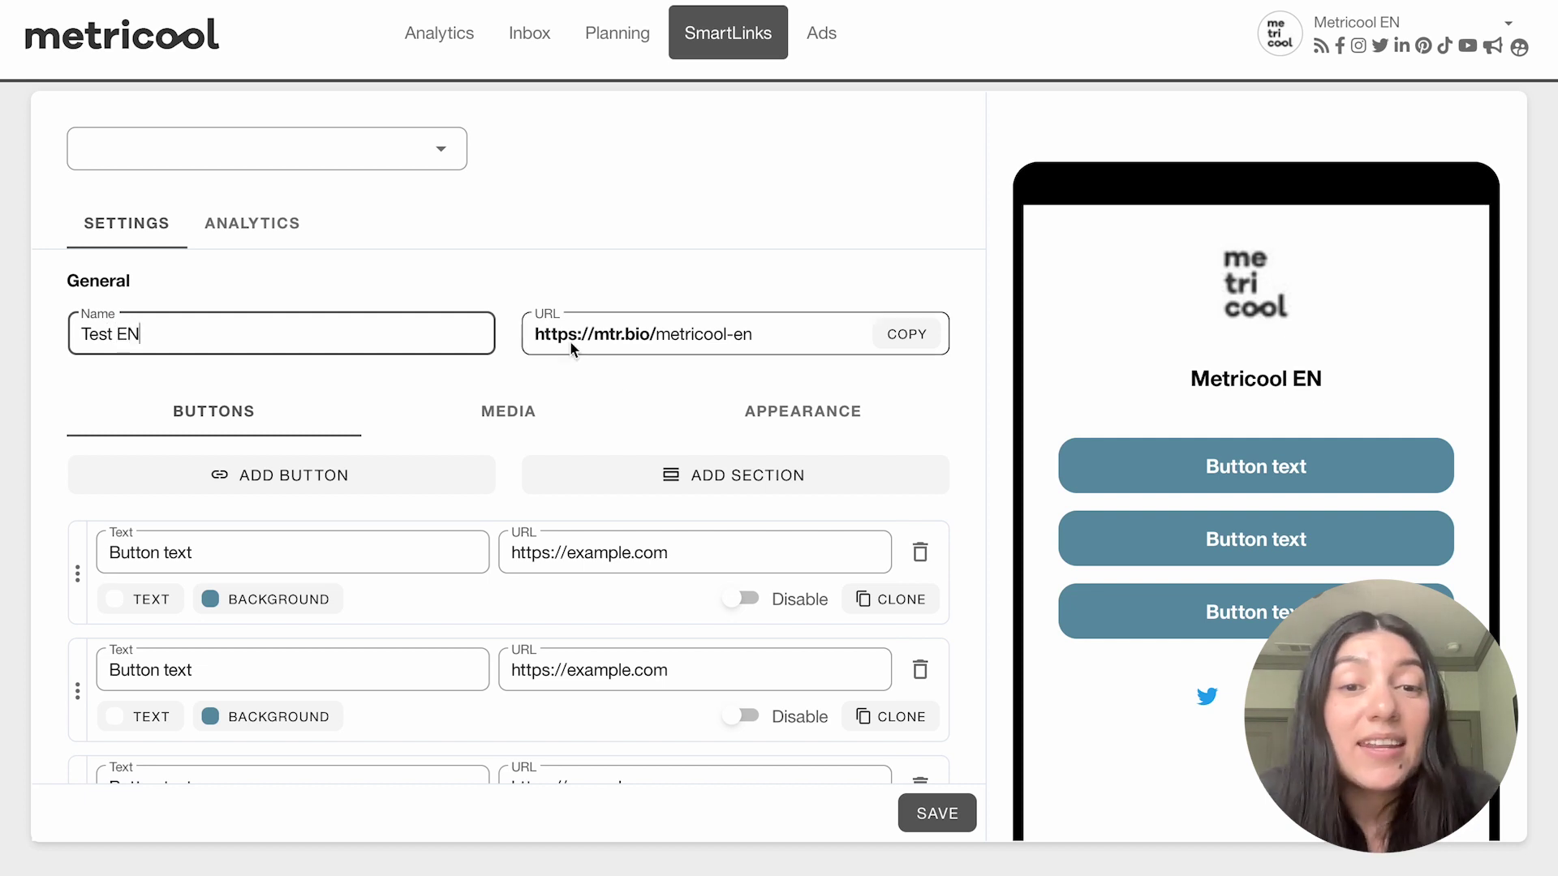
left_click(757, 341)
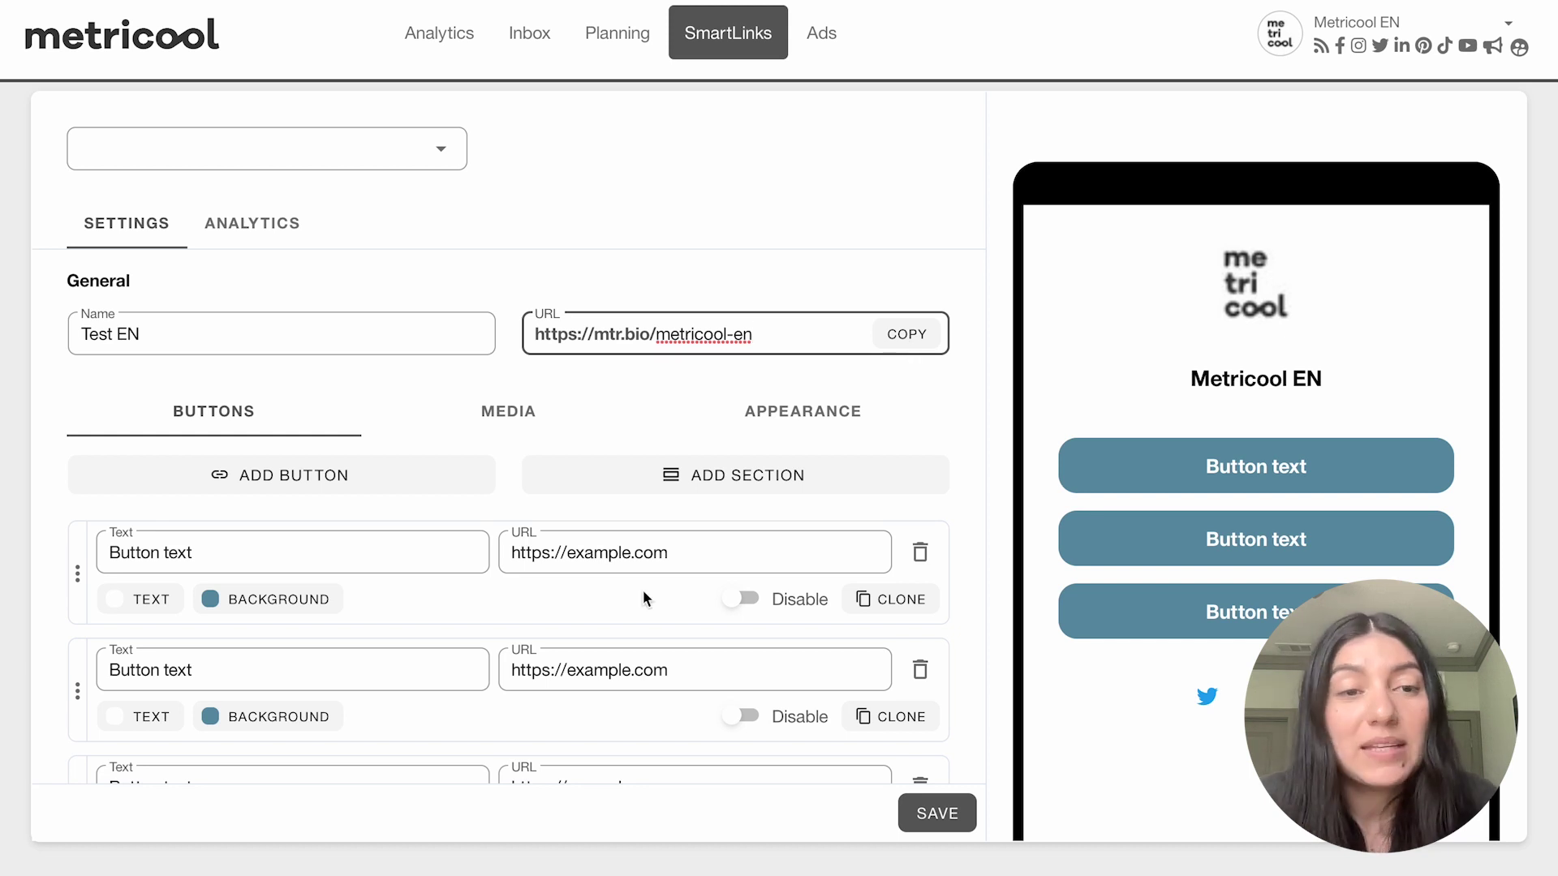
scroll(643, 599, "down", 2)
scroll(642, 599, "up", 1)
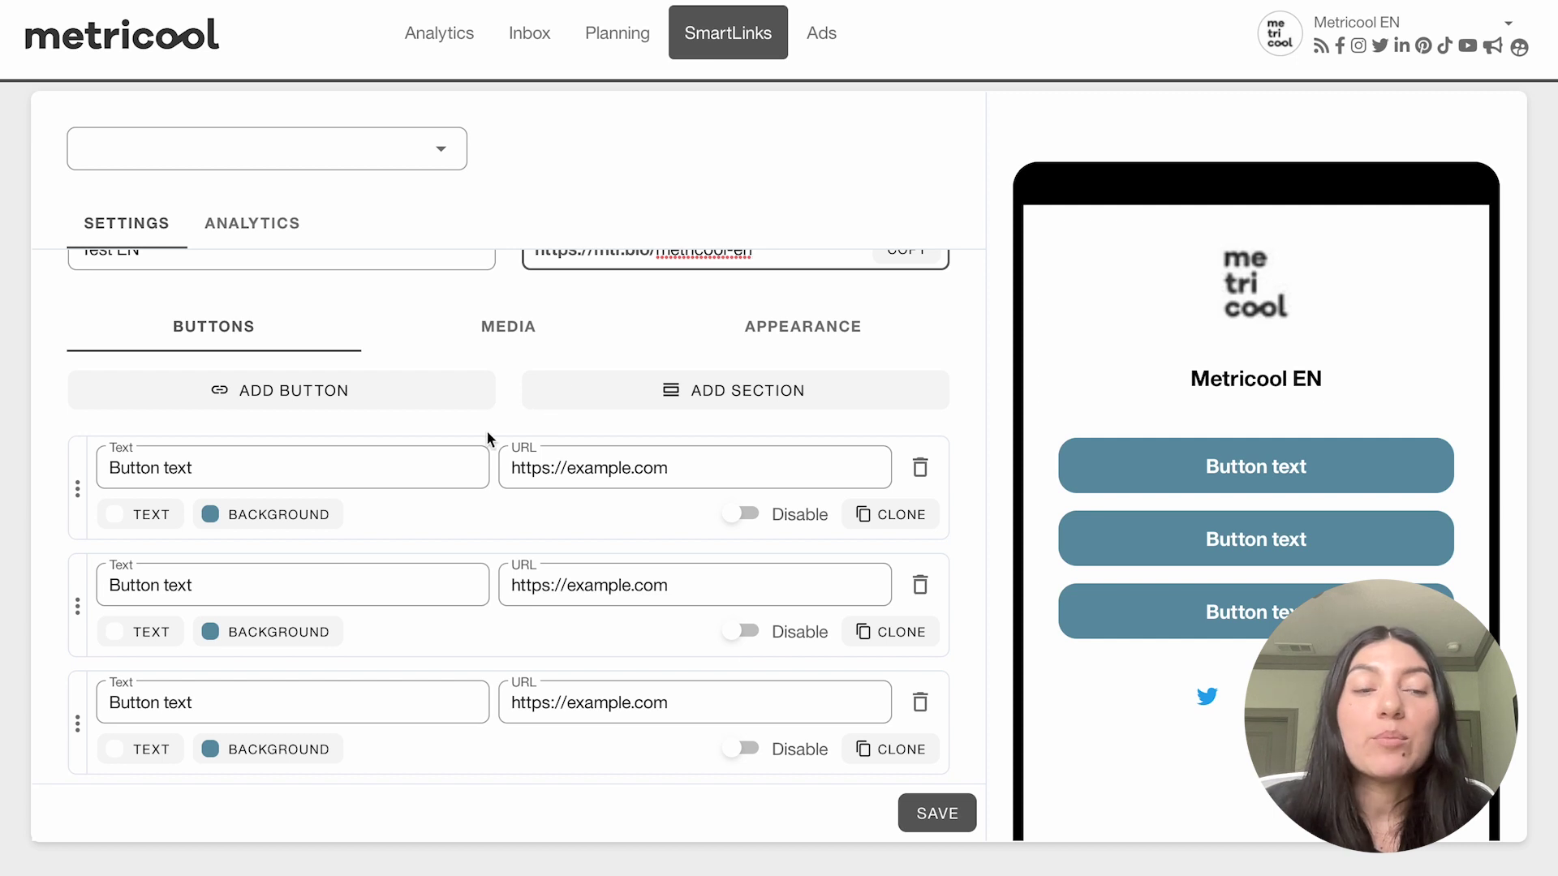
Relabel the first button 'TikTok' and clear its example.com placeholder URL.
left_click(483, 458)
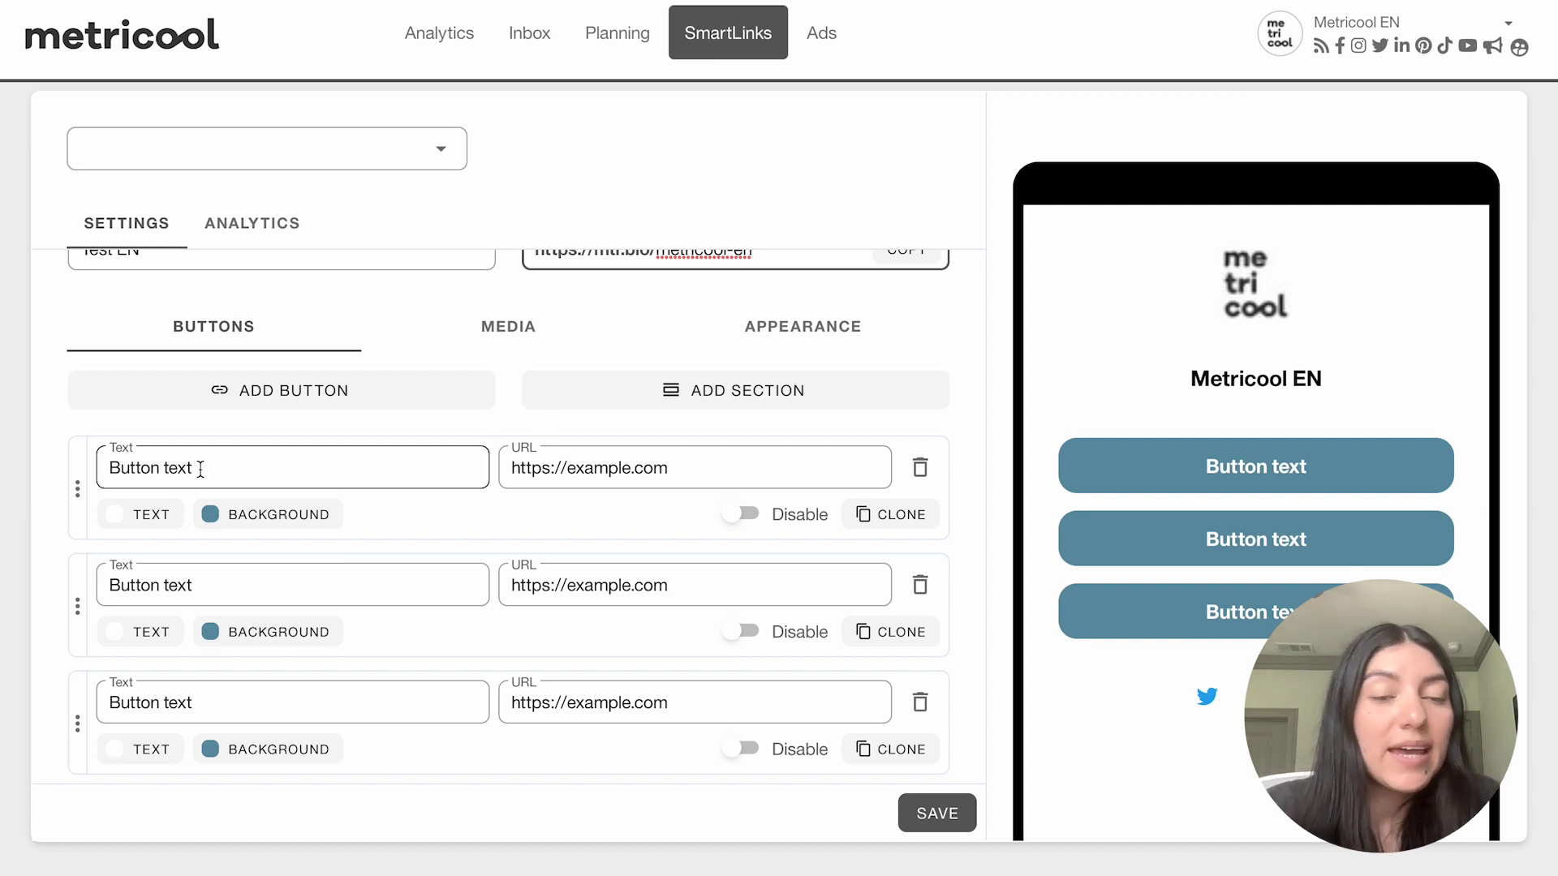
left_click_drag(200, 468, 10, 474)
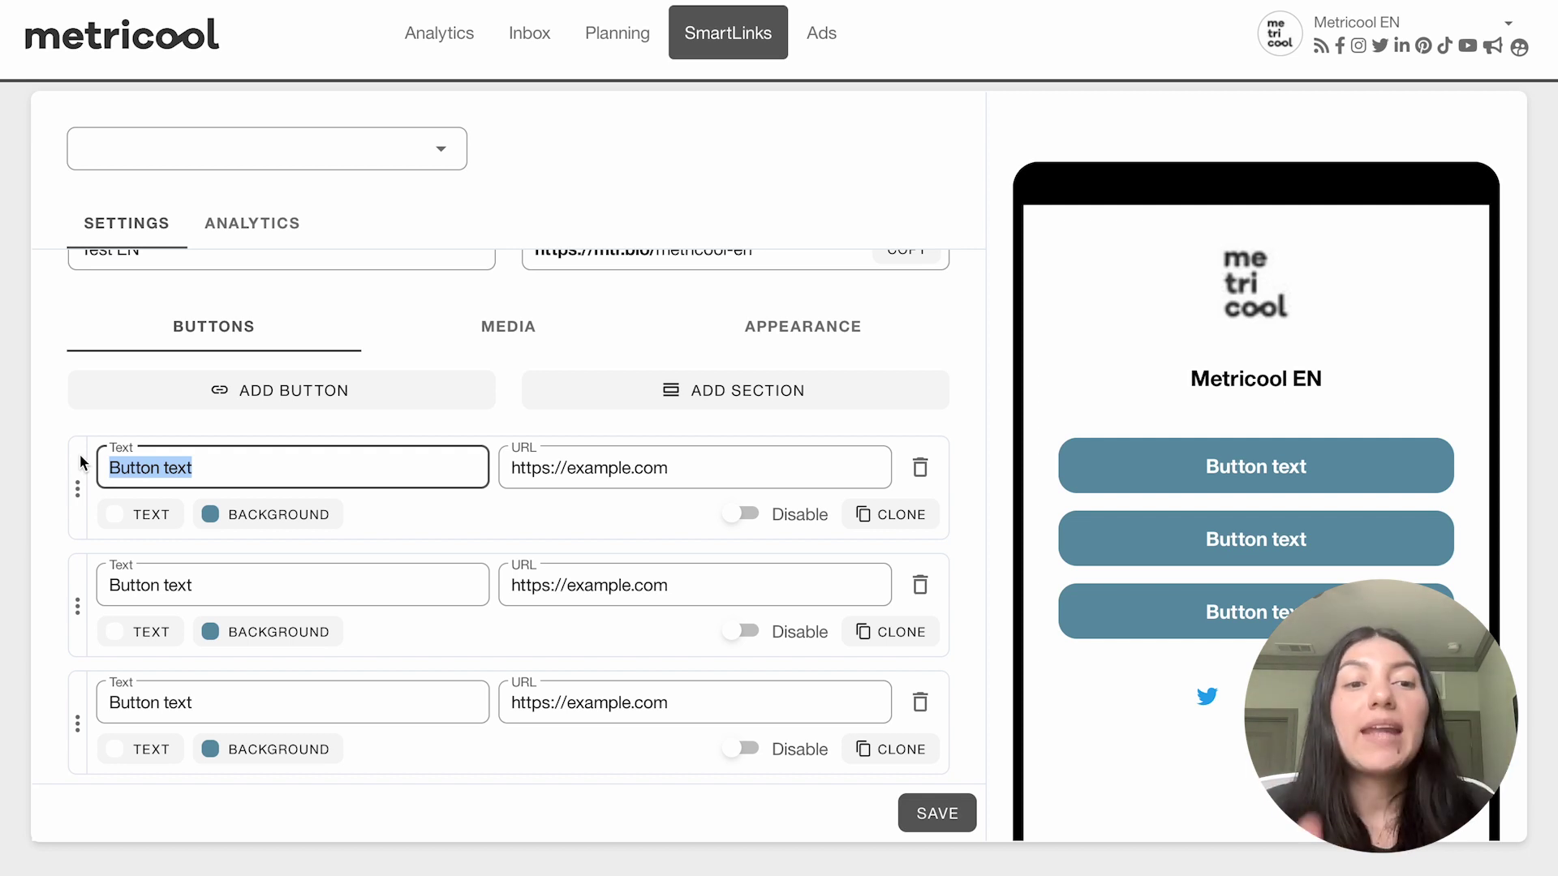
type("TikTok")
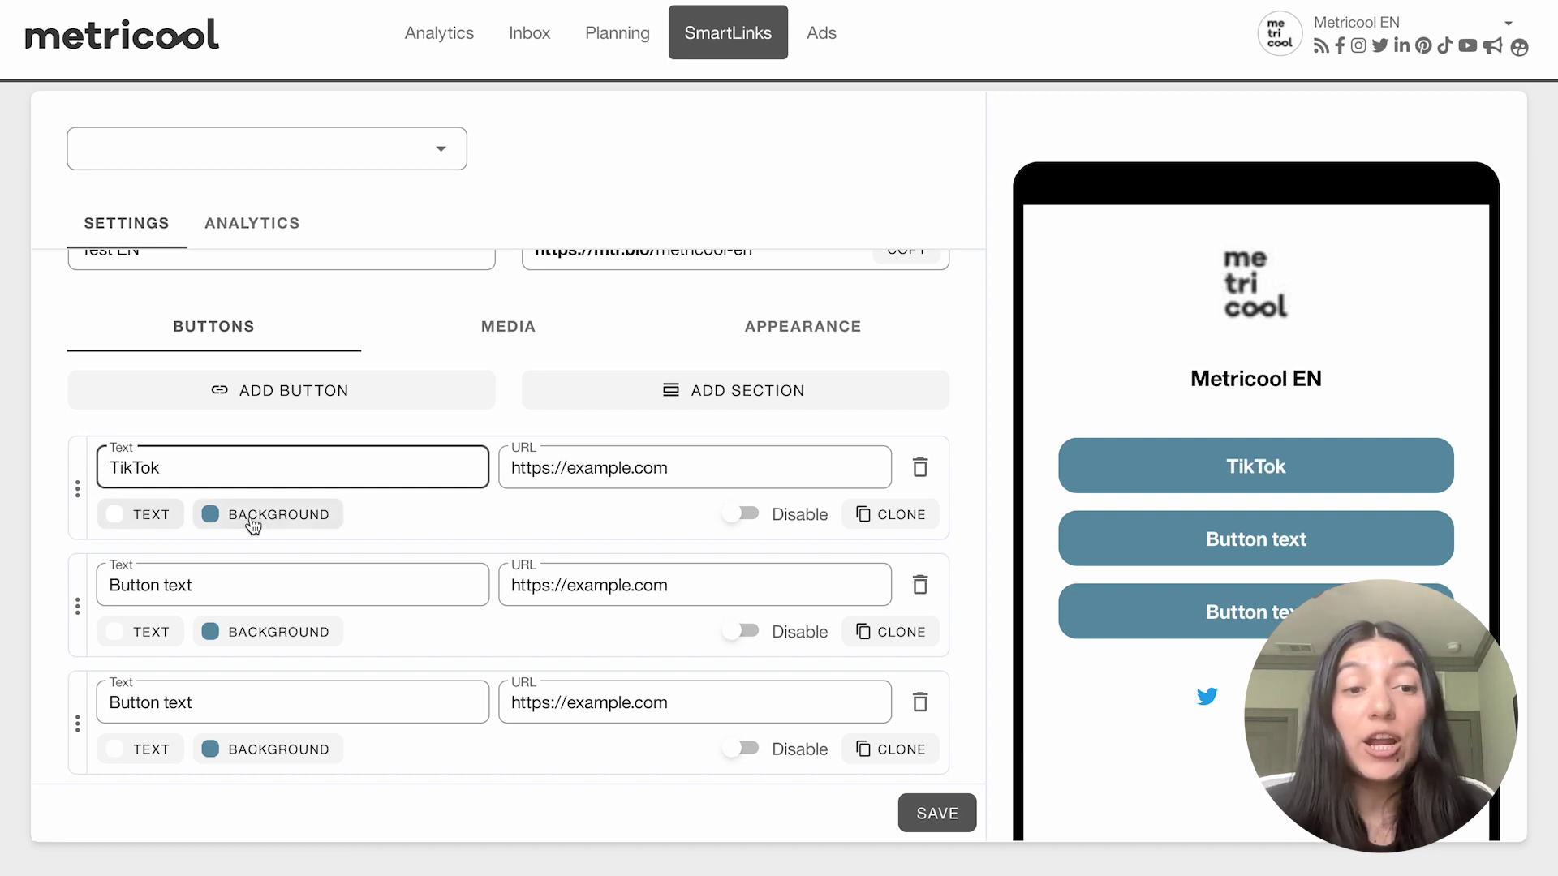
triple_click(598, 477)
key("BackSpace")
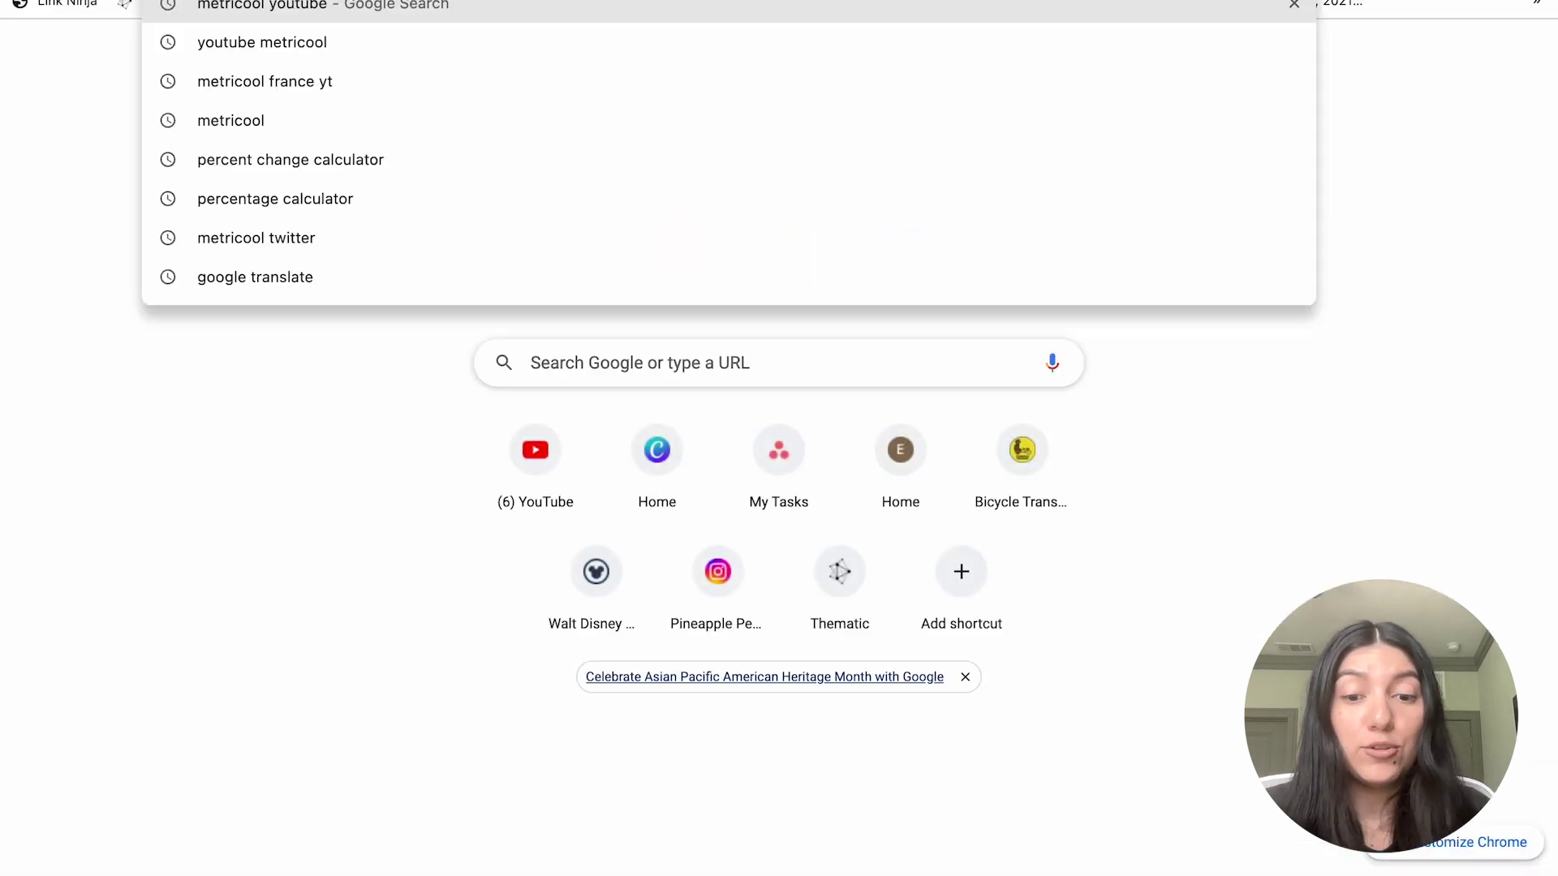
type("tiktok")
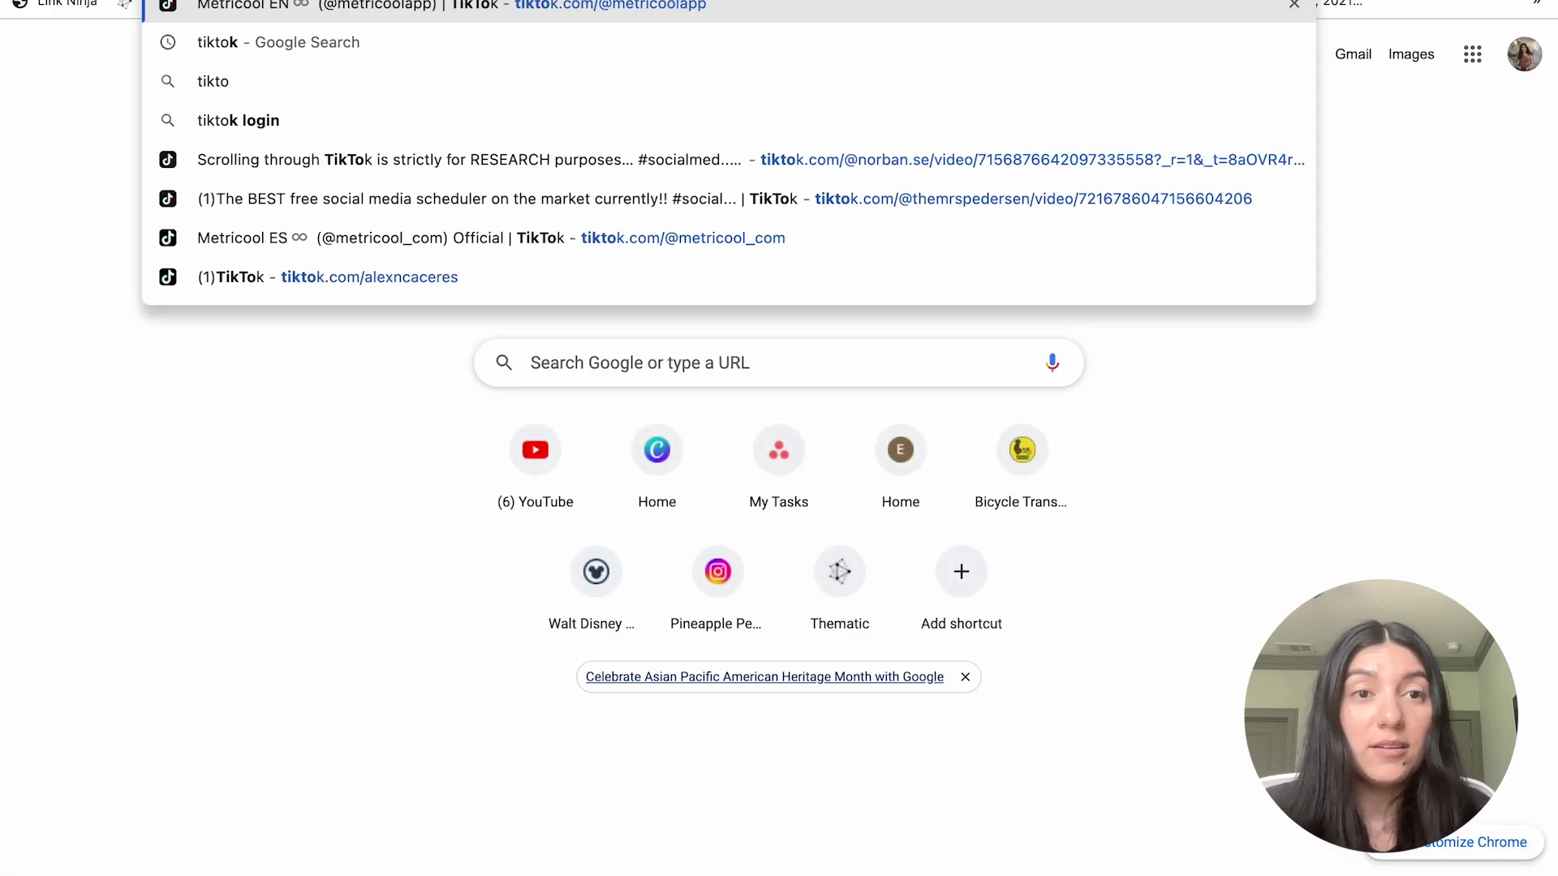
left_click(278, 29)
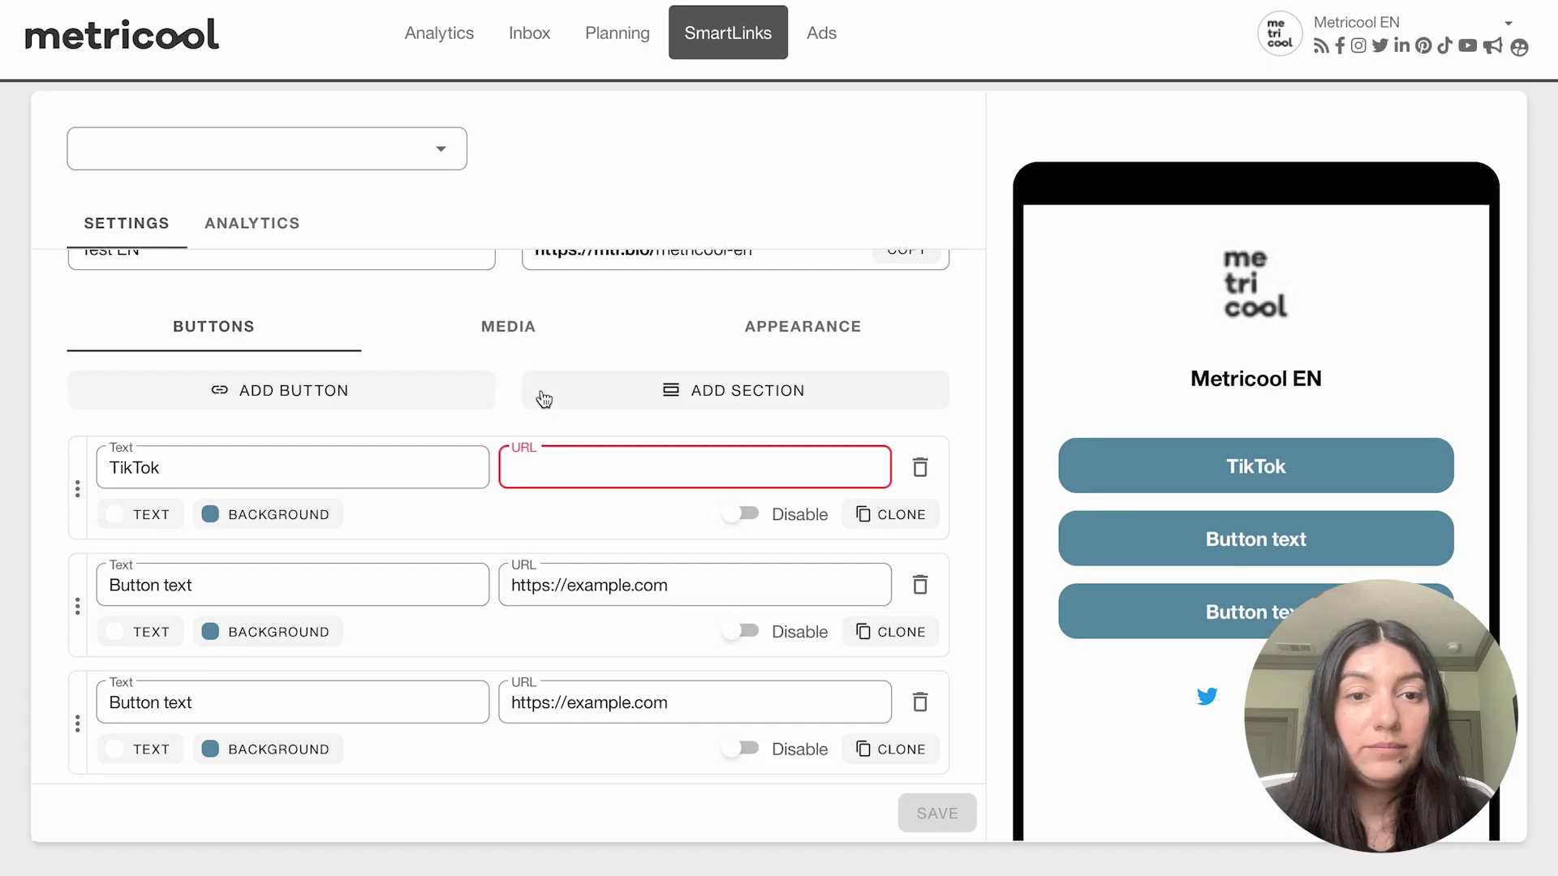
left_click(555, 468)
type("https://www.tiktok.com/@metricoolapp")
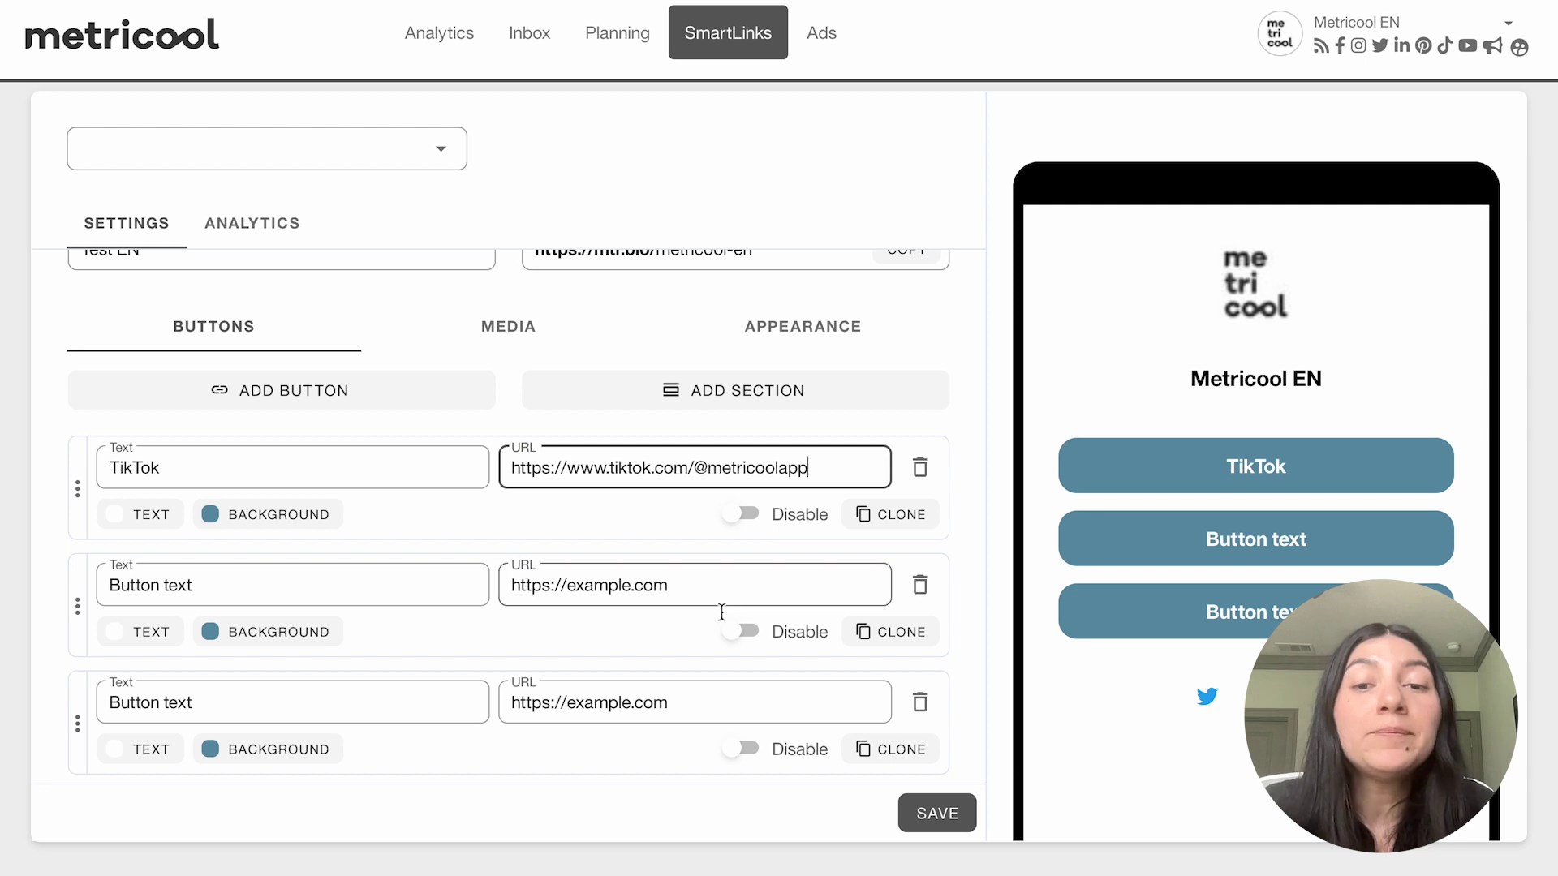
Clone the TikTok button and rename the copy 'Twitter'.
left_click(743, 515)
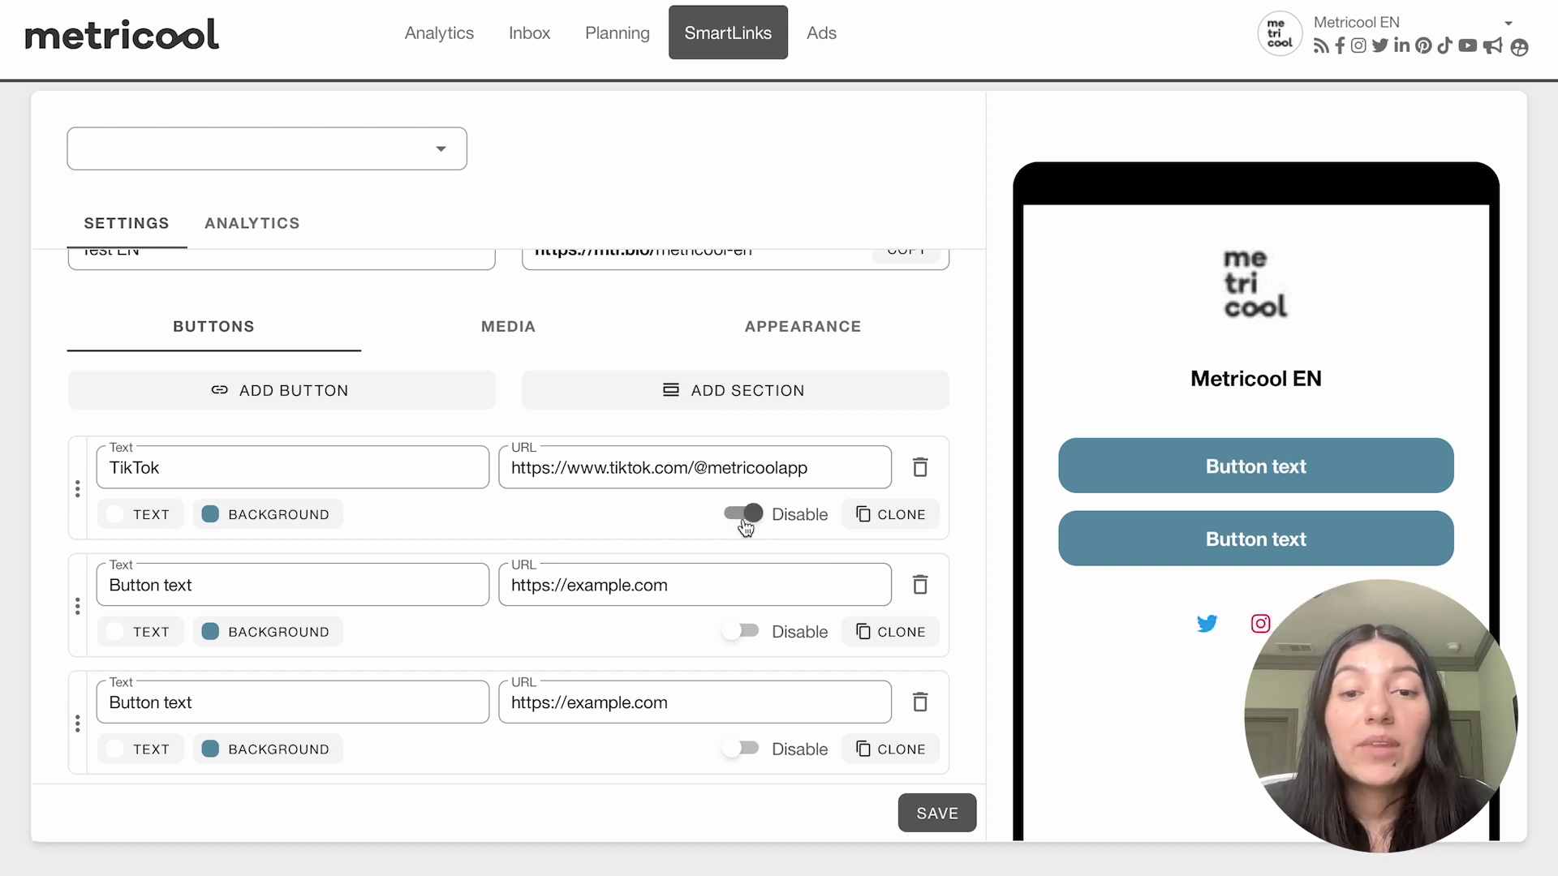
left_click(742, 514)
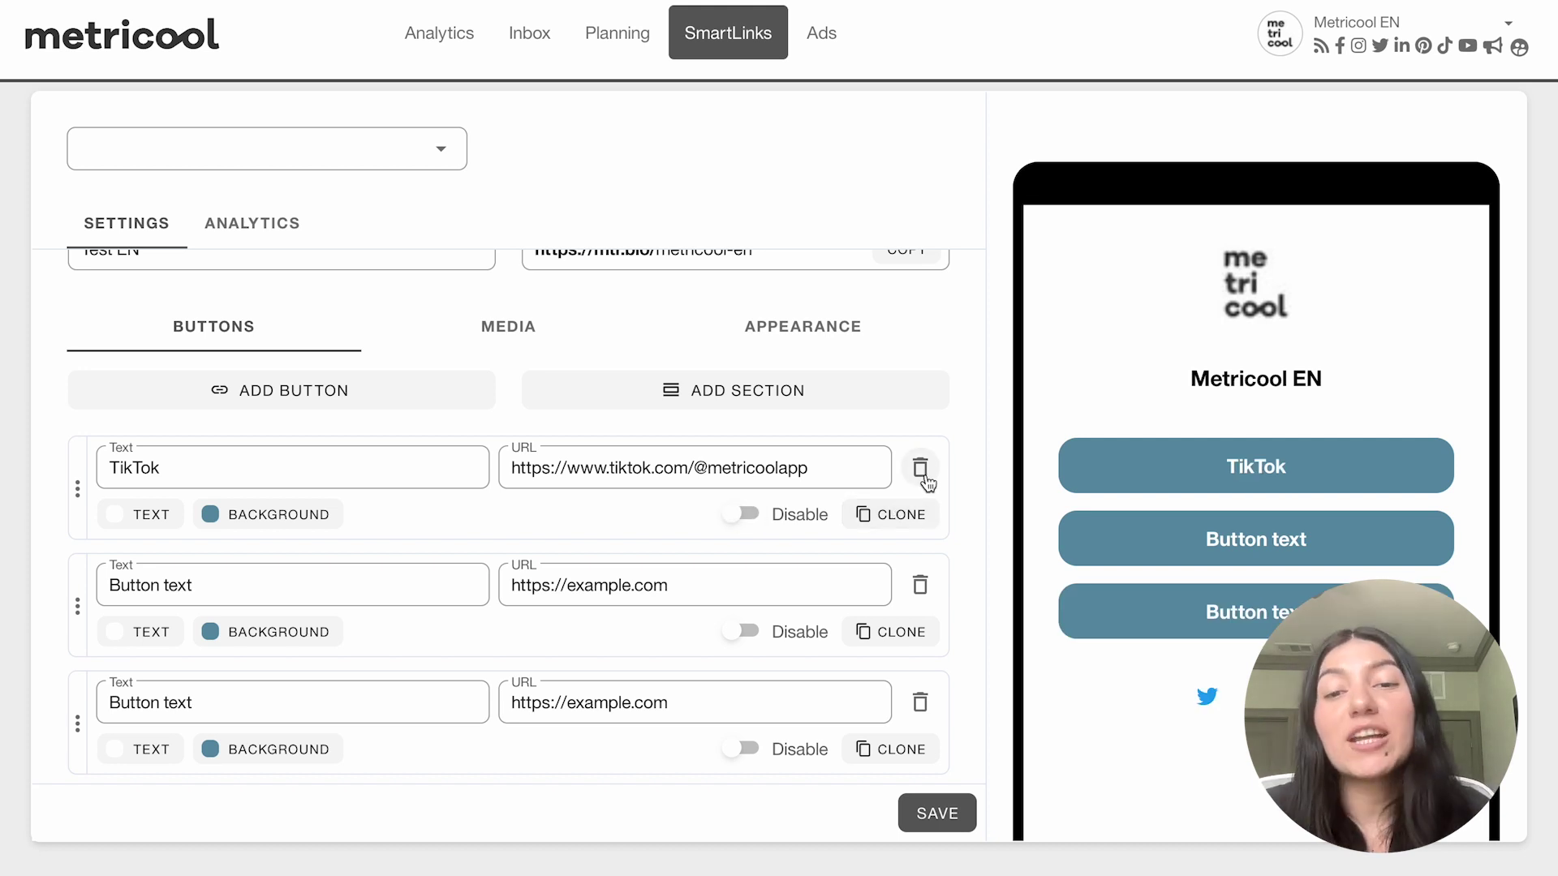
left_click(898, 533)
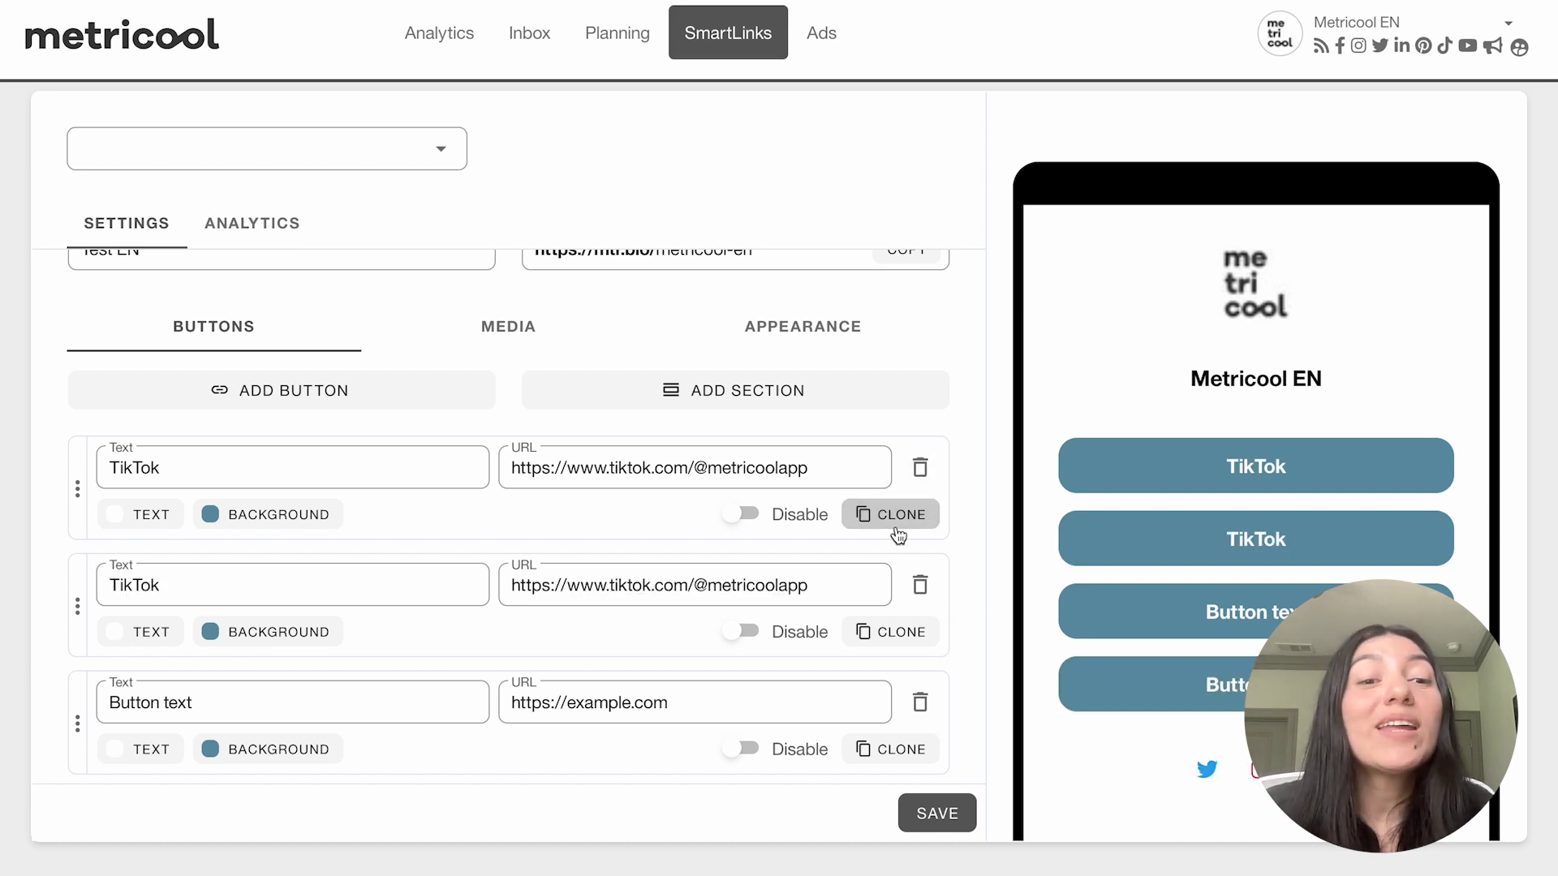
left_click(782, 484)
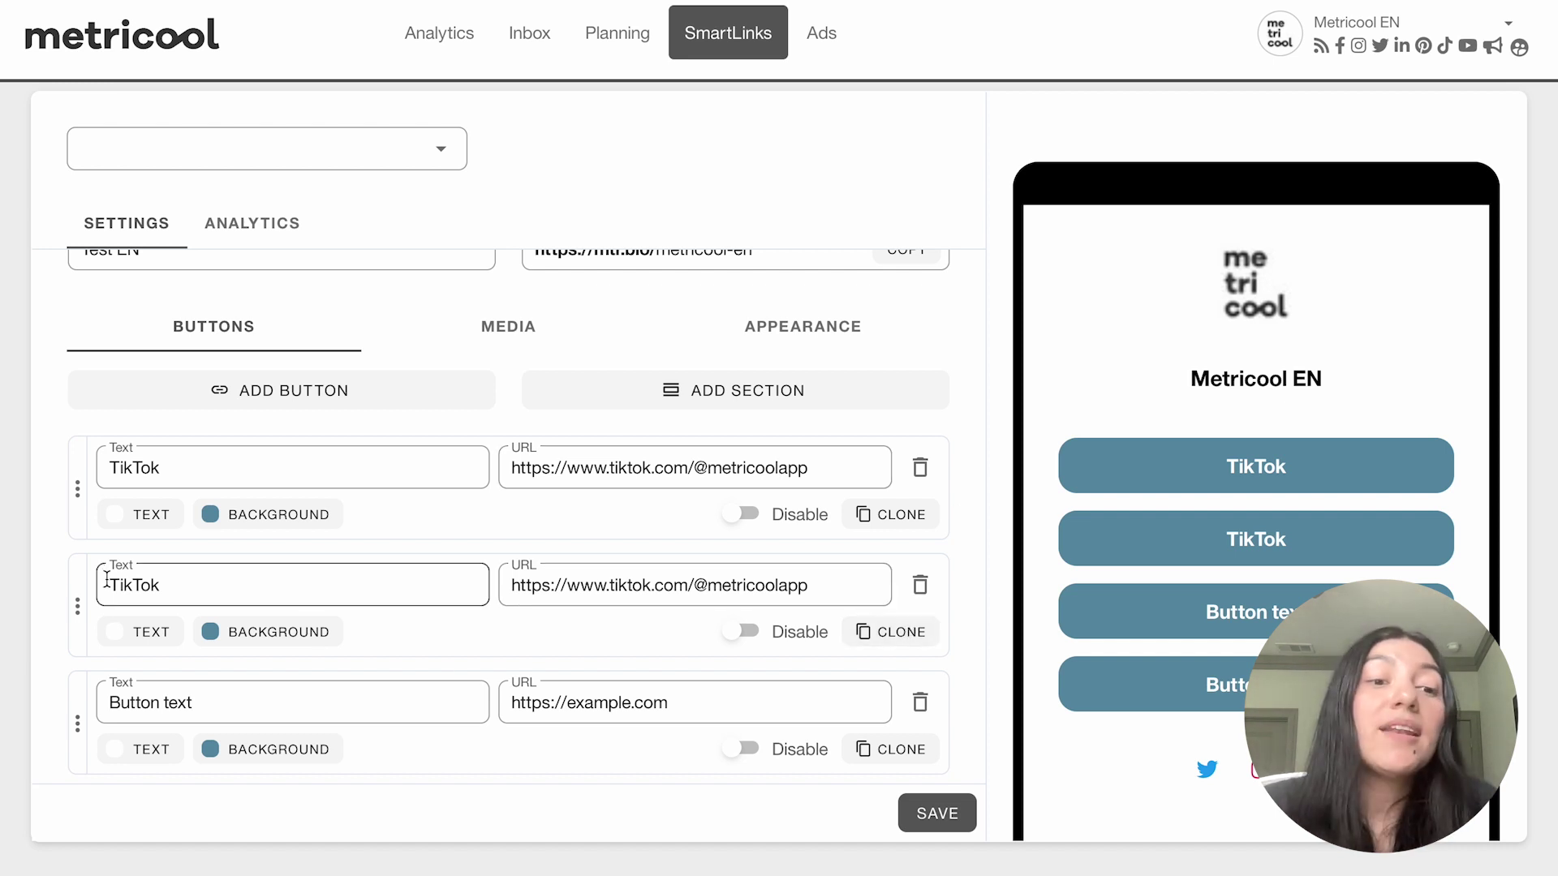
left_click(163, 582)
type("Twitter")
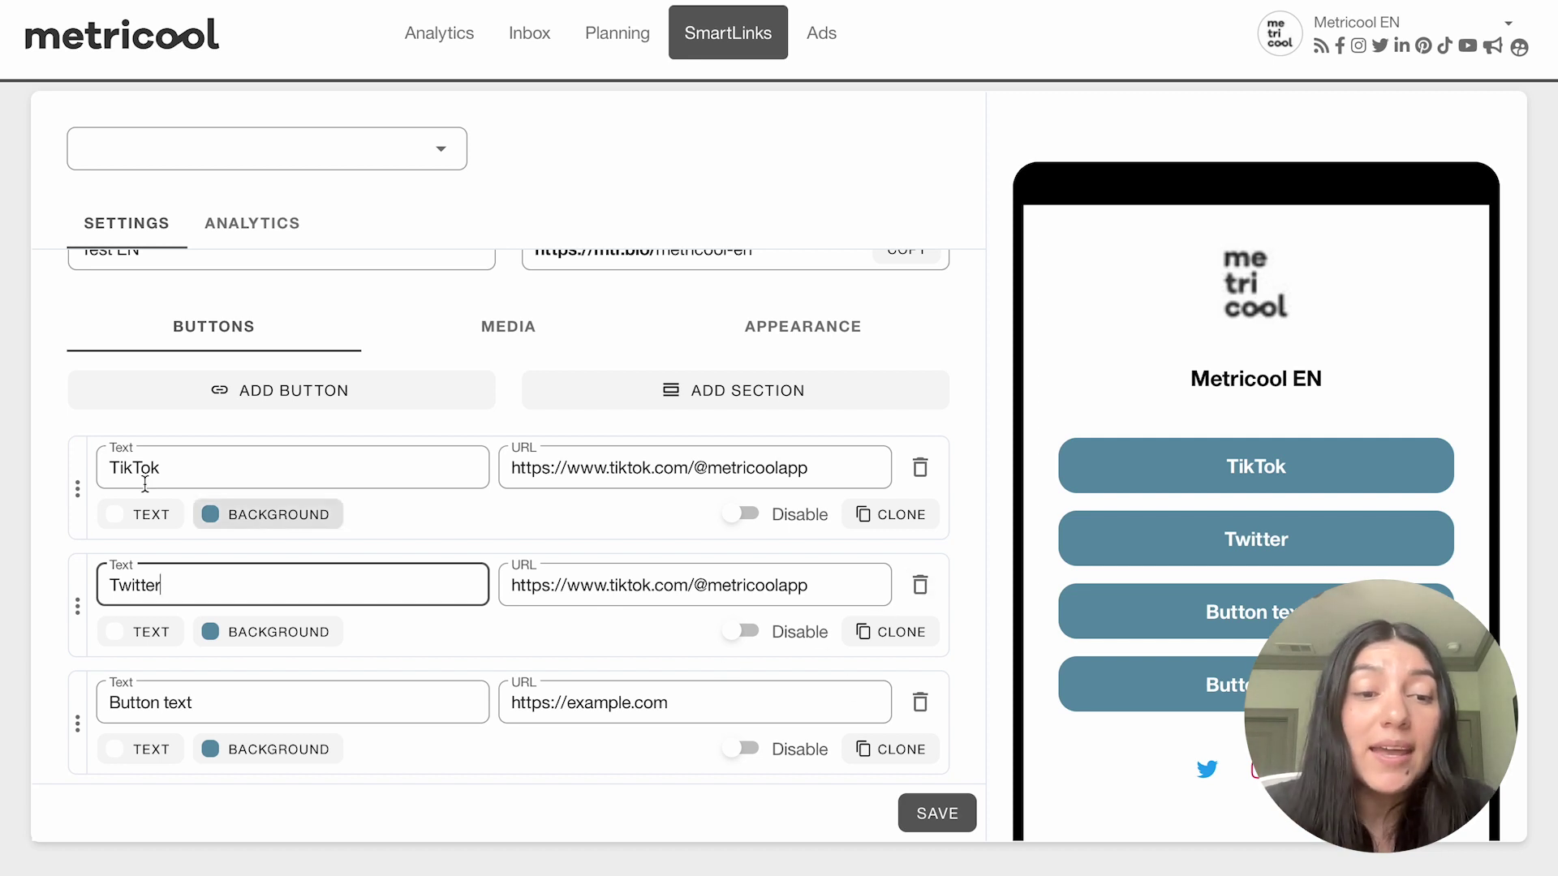
Add a placeholder button and check the Twitter, Instagram and YouTube icons below.
left_click(157, 386)
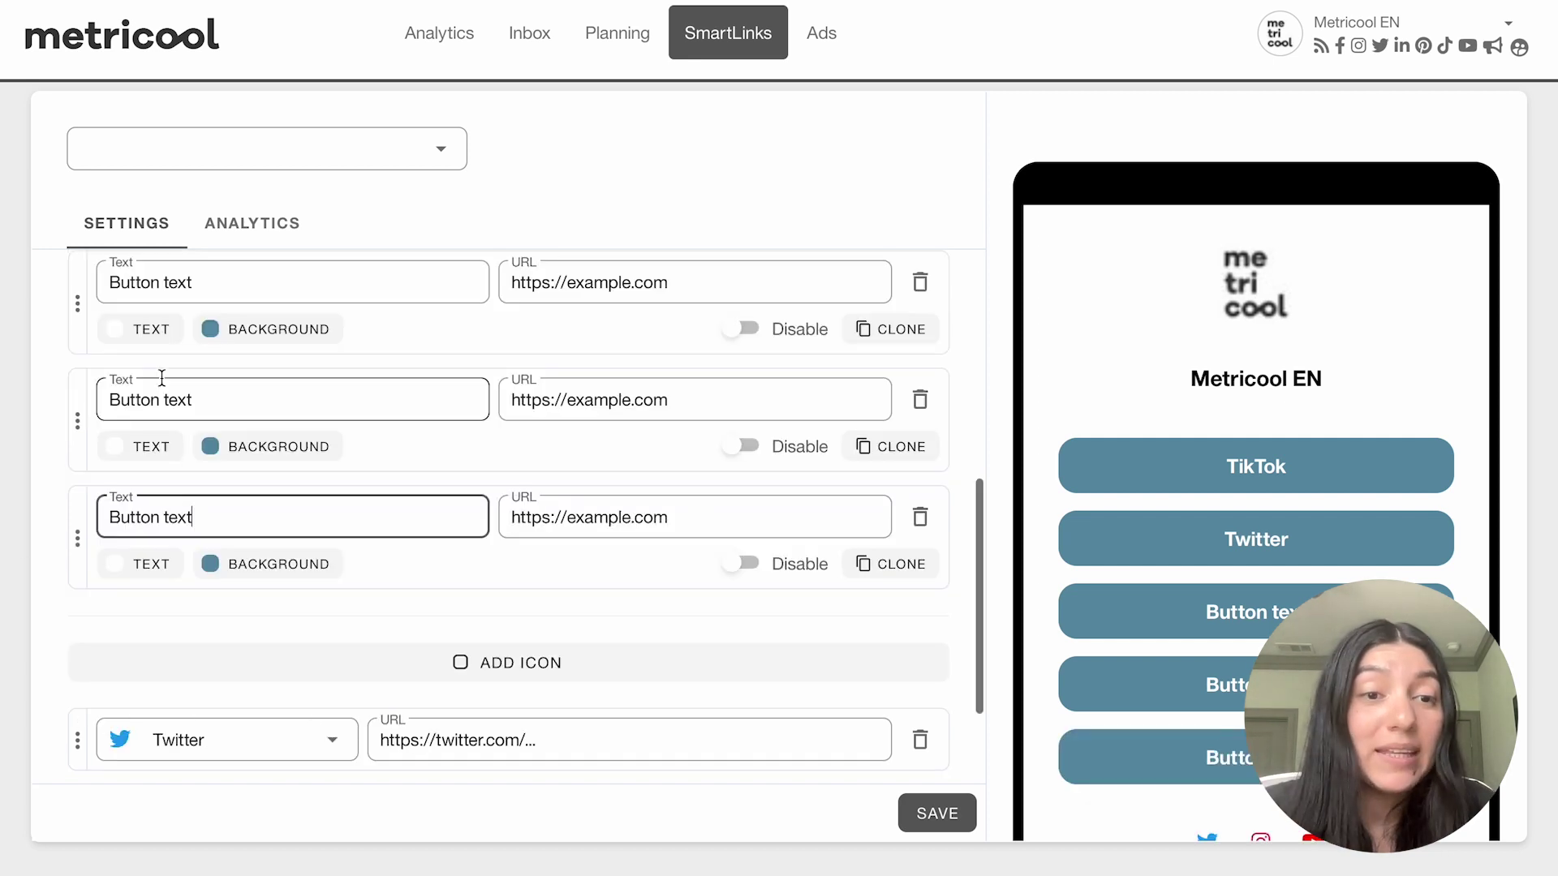
scroll(260, 528, "down", 2)
scroll(260, 528, "up", 3)
scroll(261, 531, "up", 5)
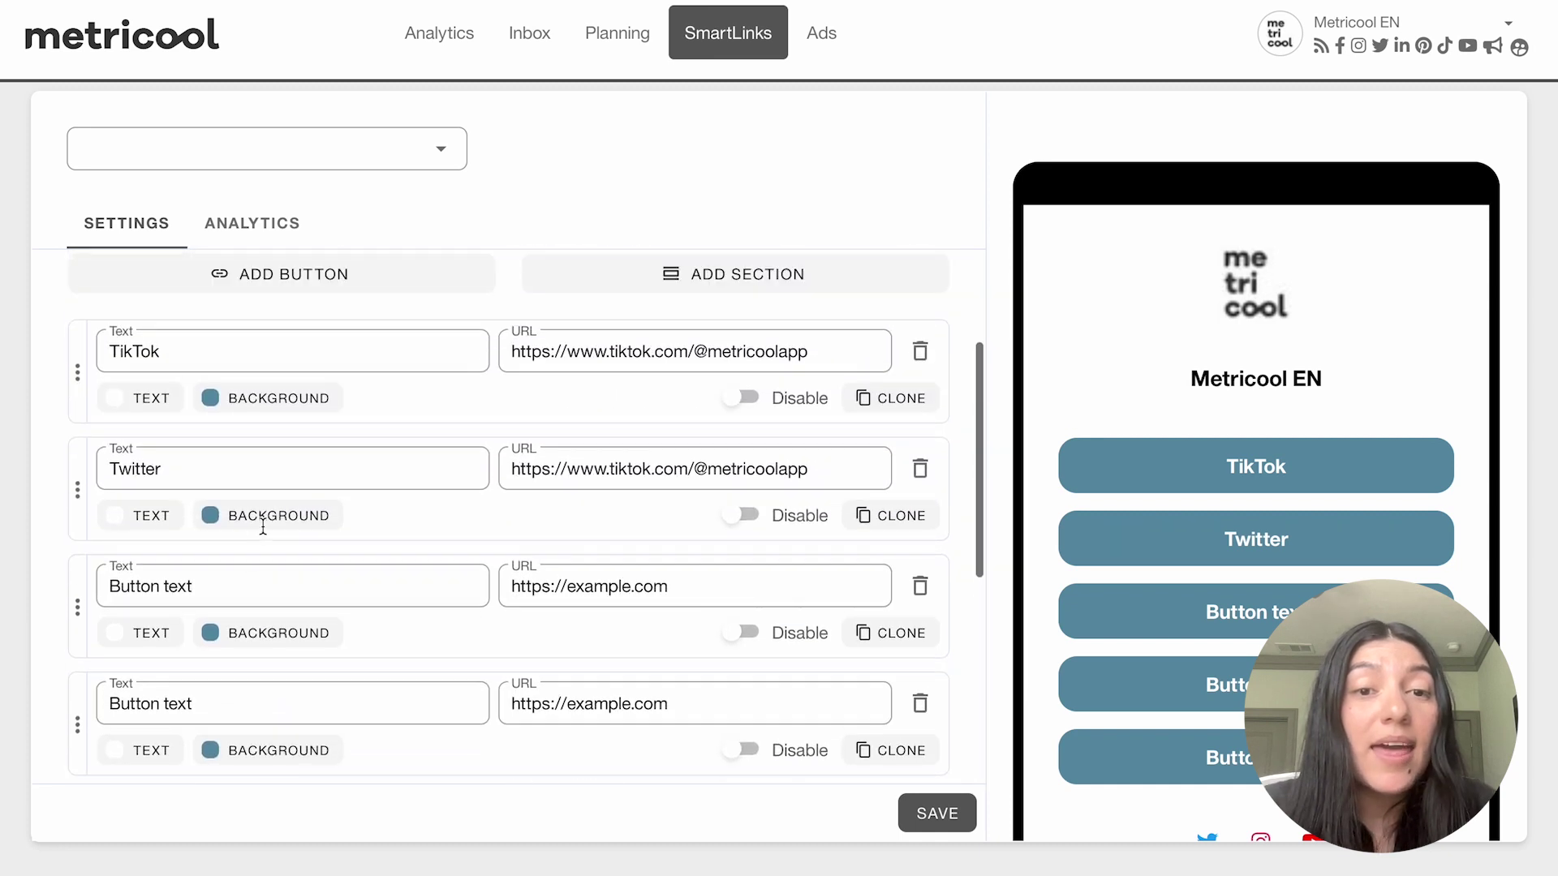
scroll(260, 543, "down", 9)
scroll(257, 546, "down", 1)
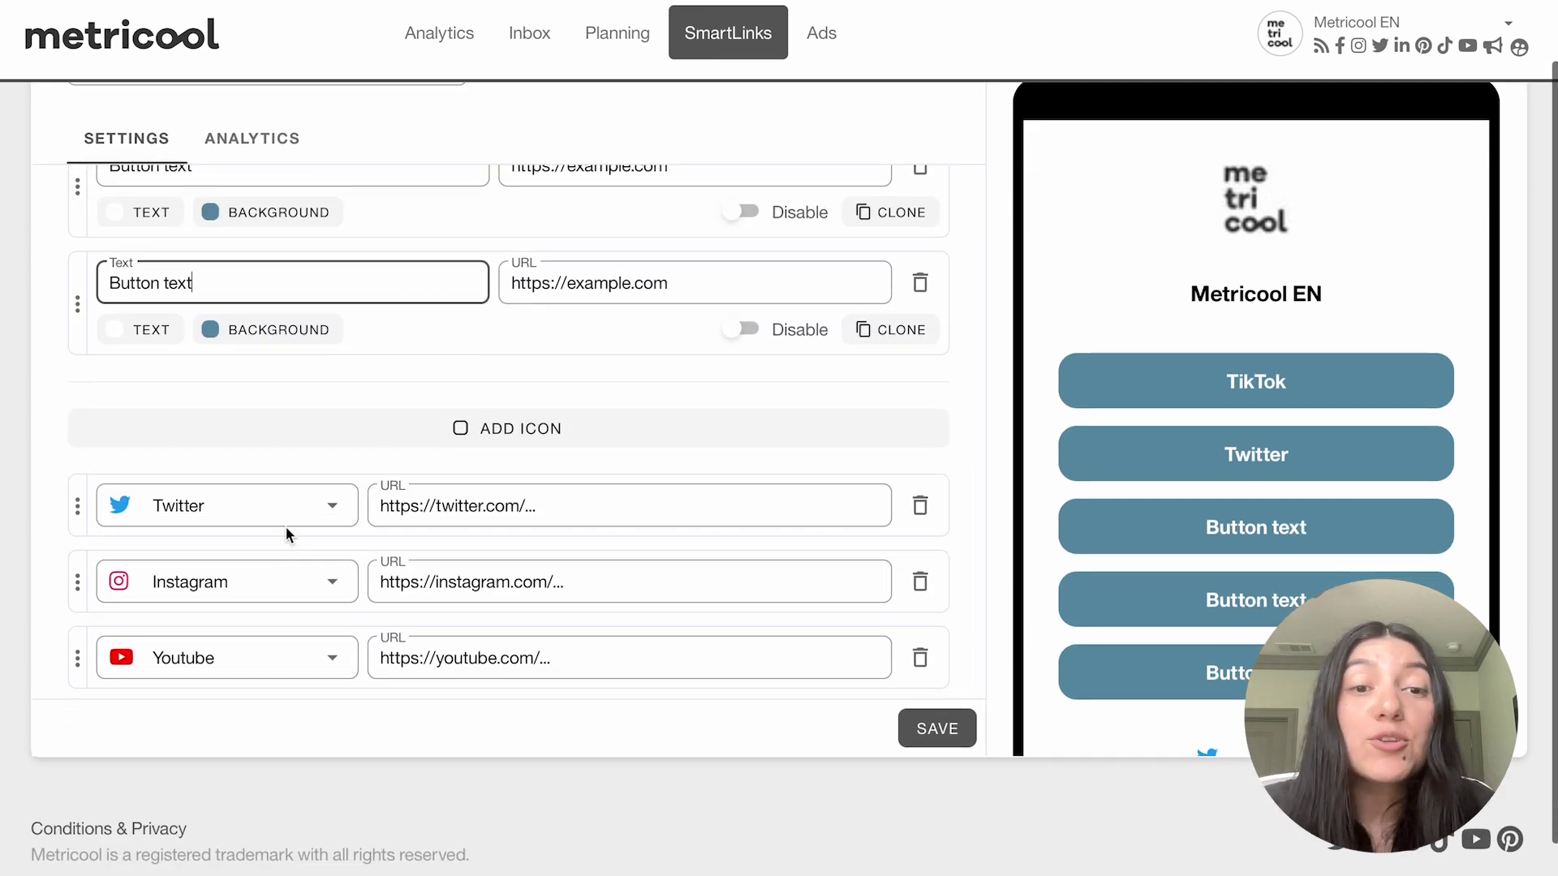
scroll(1296, 503, "down", 3)
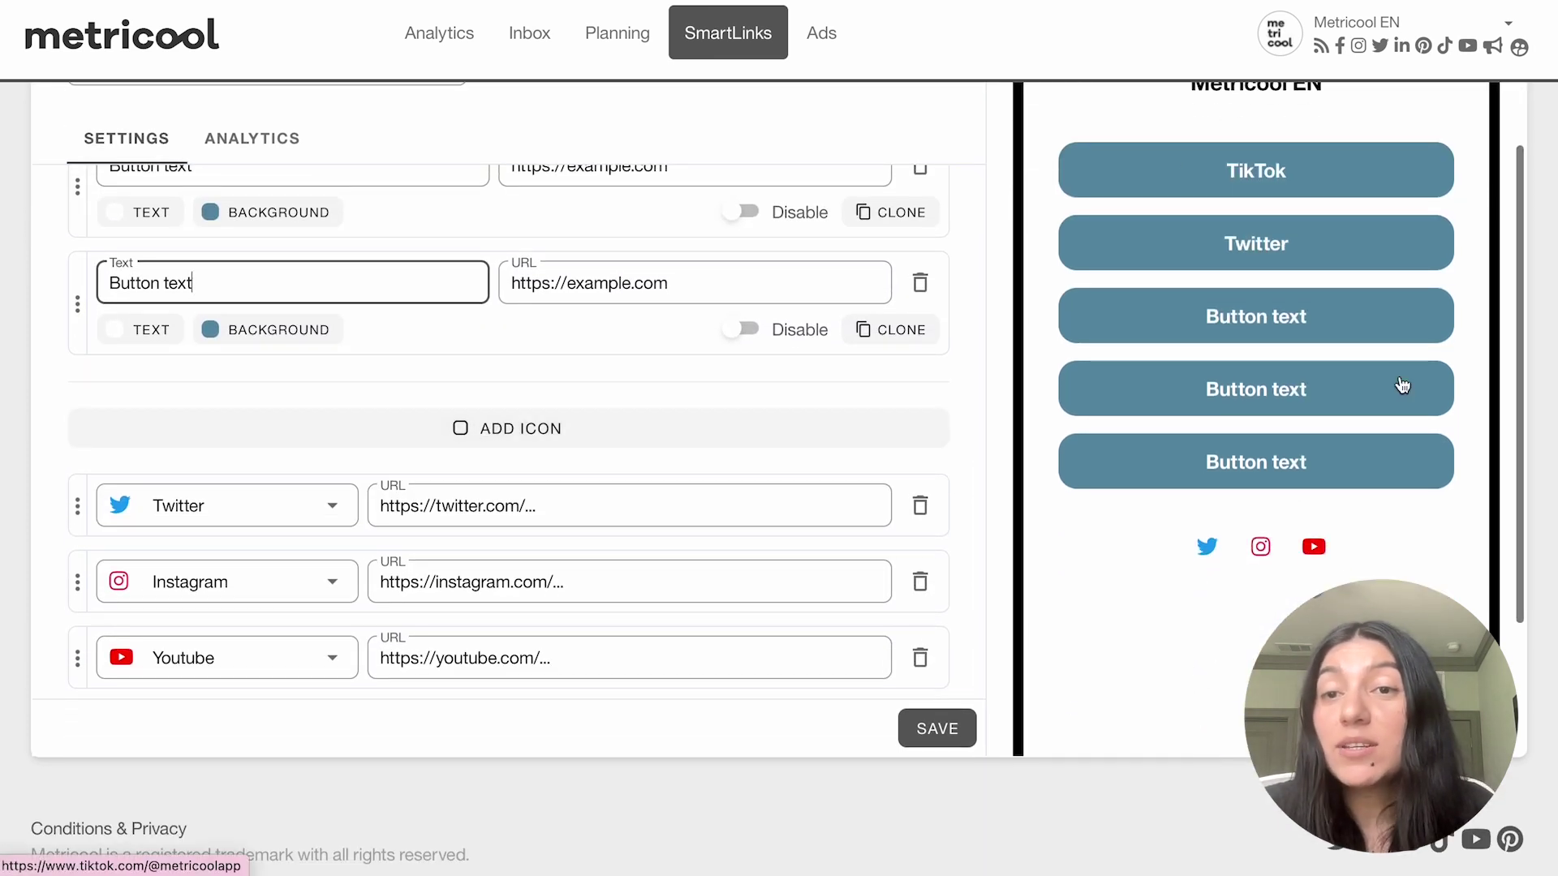
scroll(1175, 267, "up", 3)
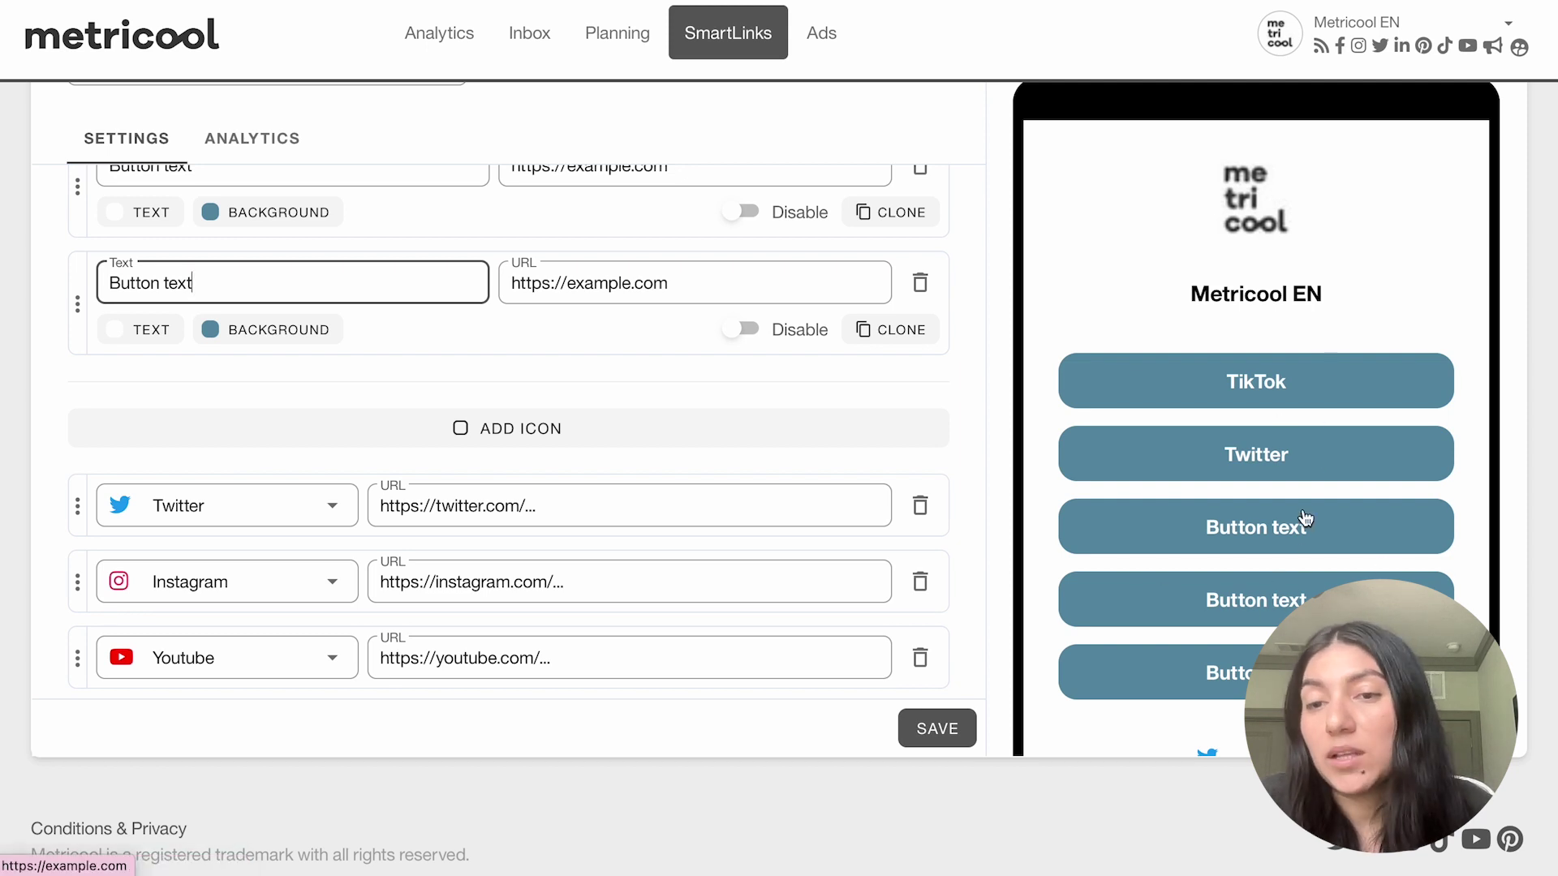
scroll(1134, 520, "down", 3)
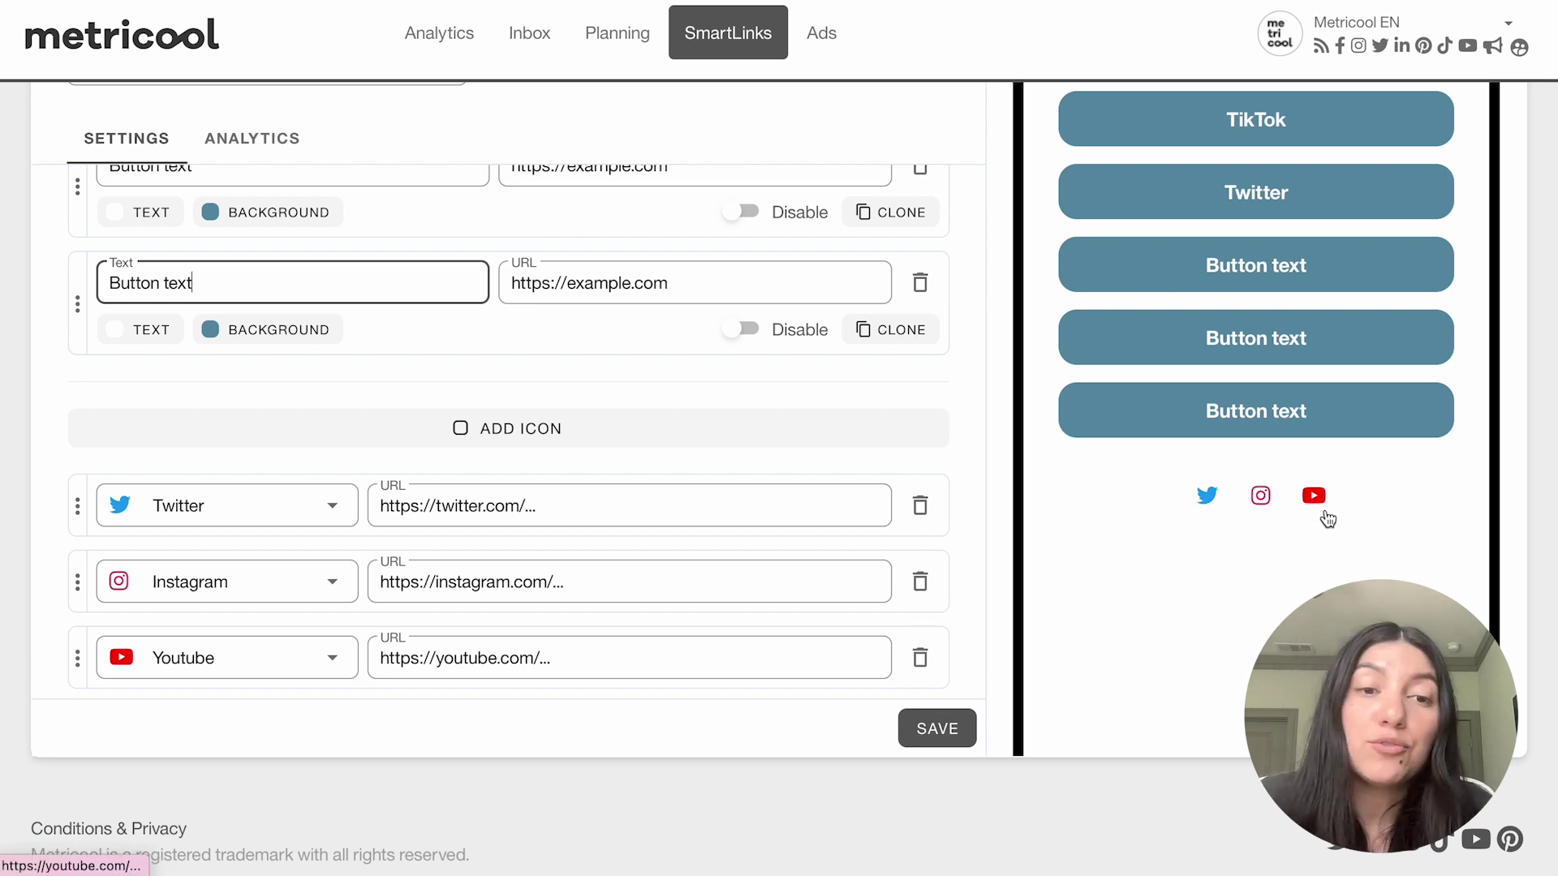
Change the first social icon's network from Twitter to TikTok.
left_click(348, 511)
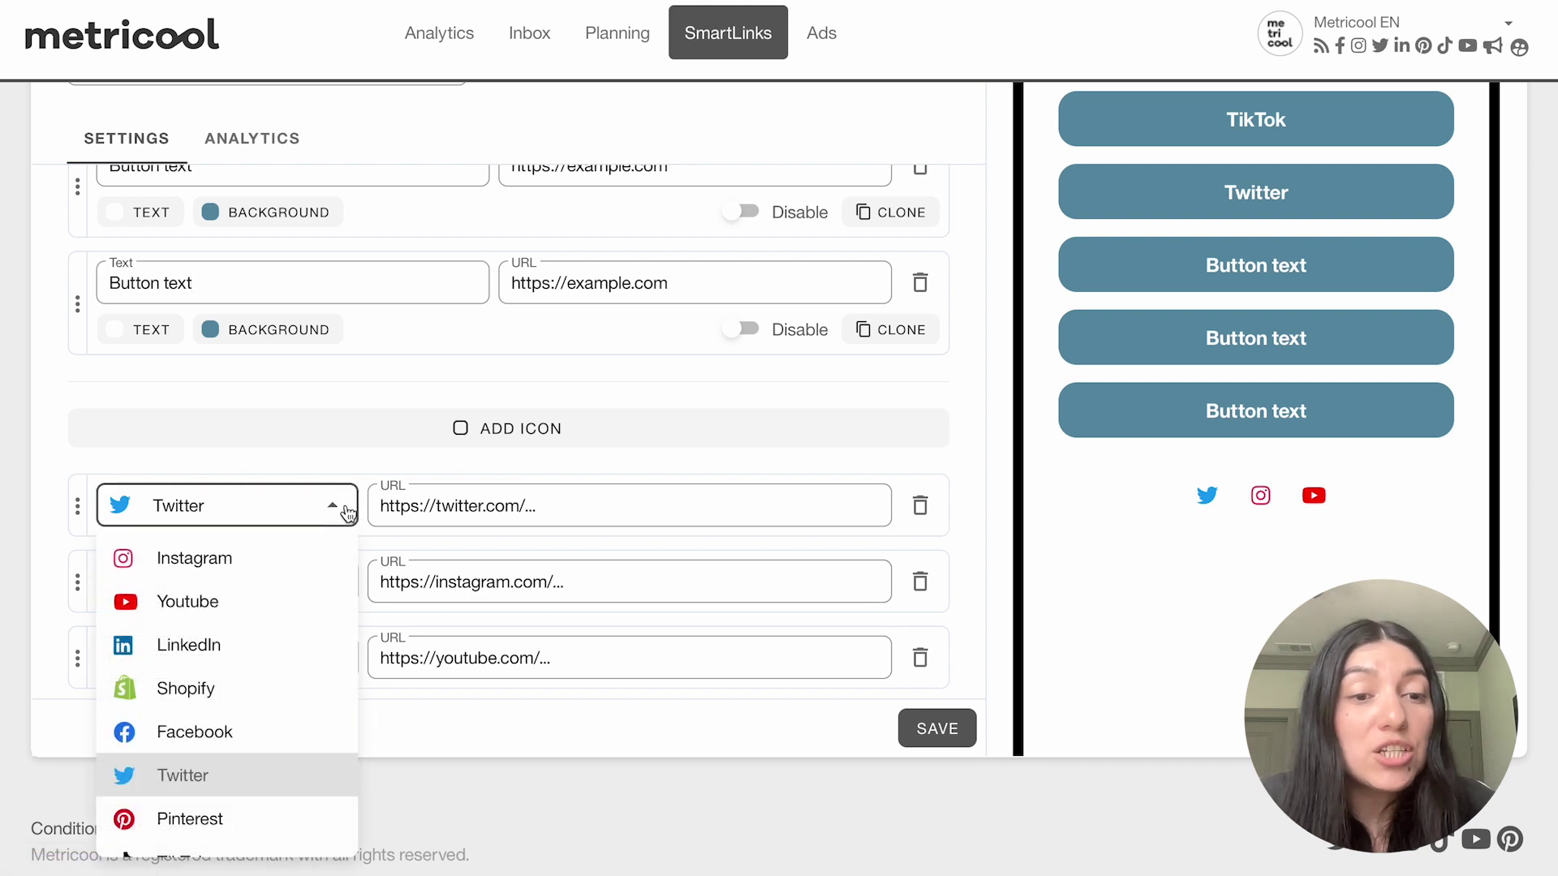
scroll(243, 702, "down", 2)
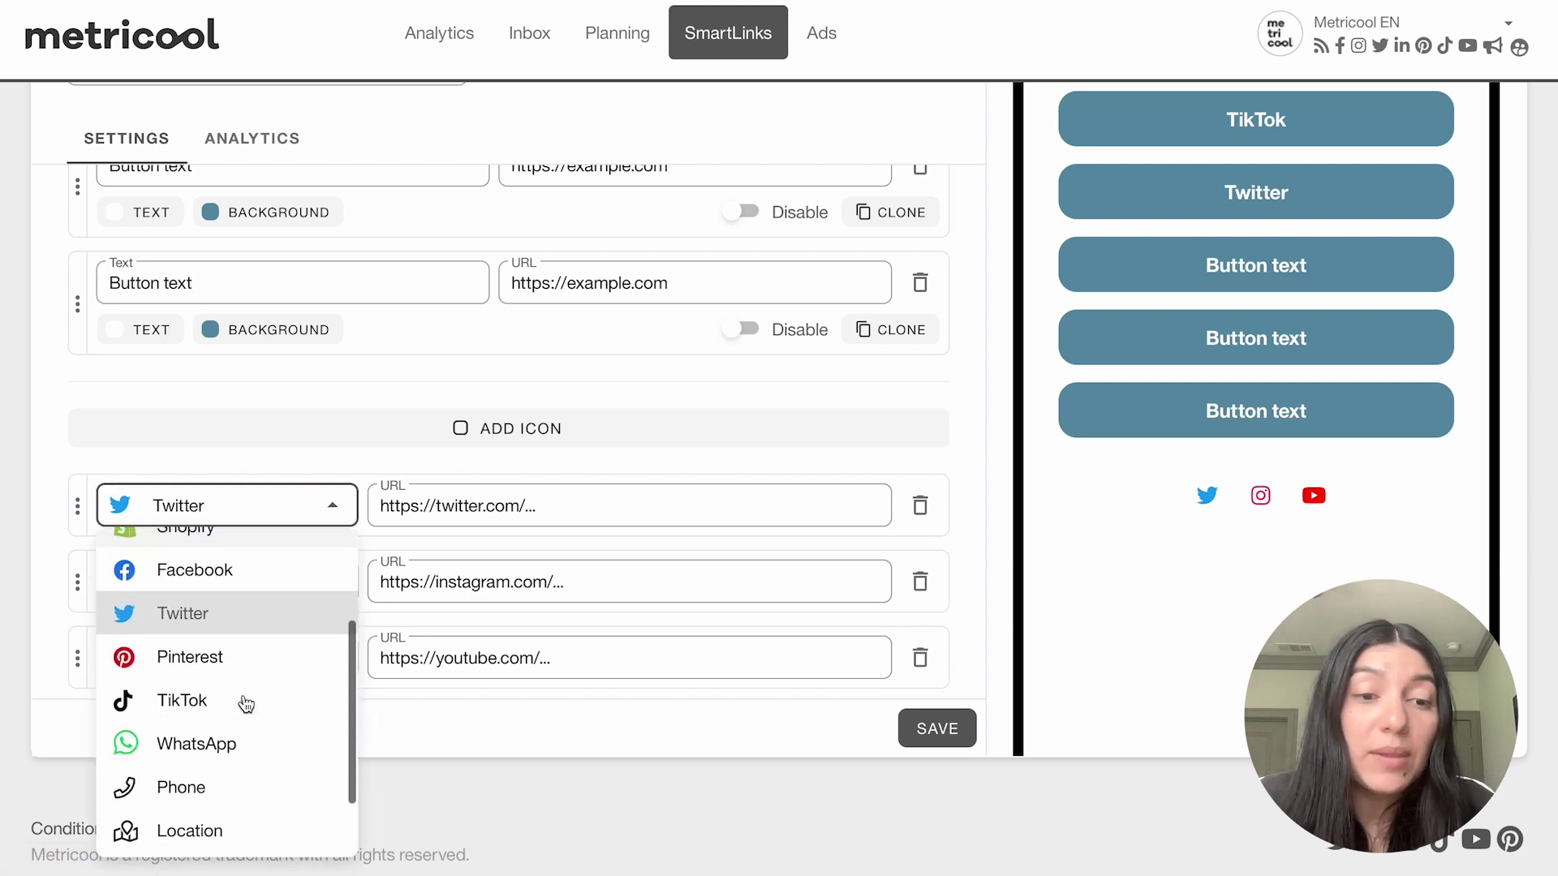
scroll(246, 705, "up", 2)
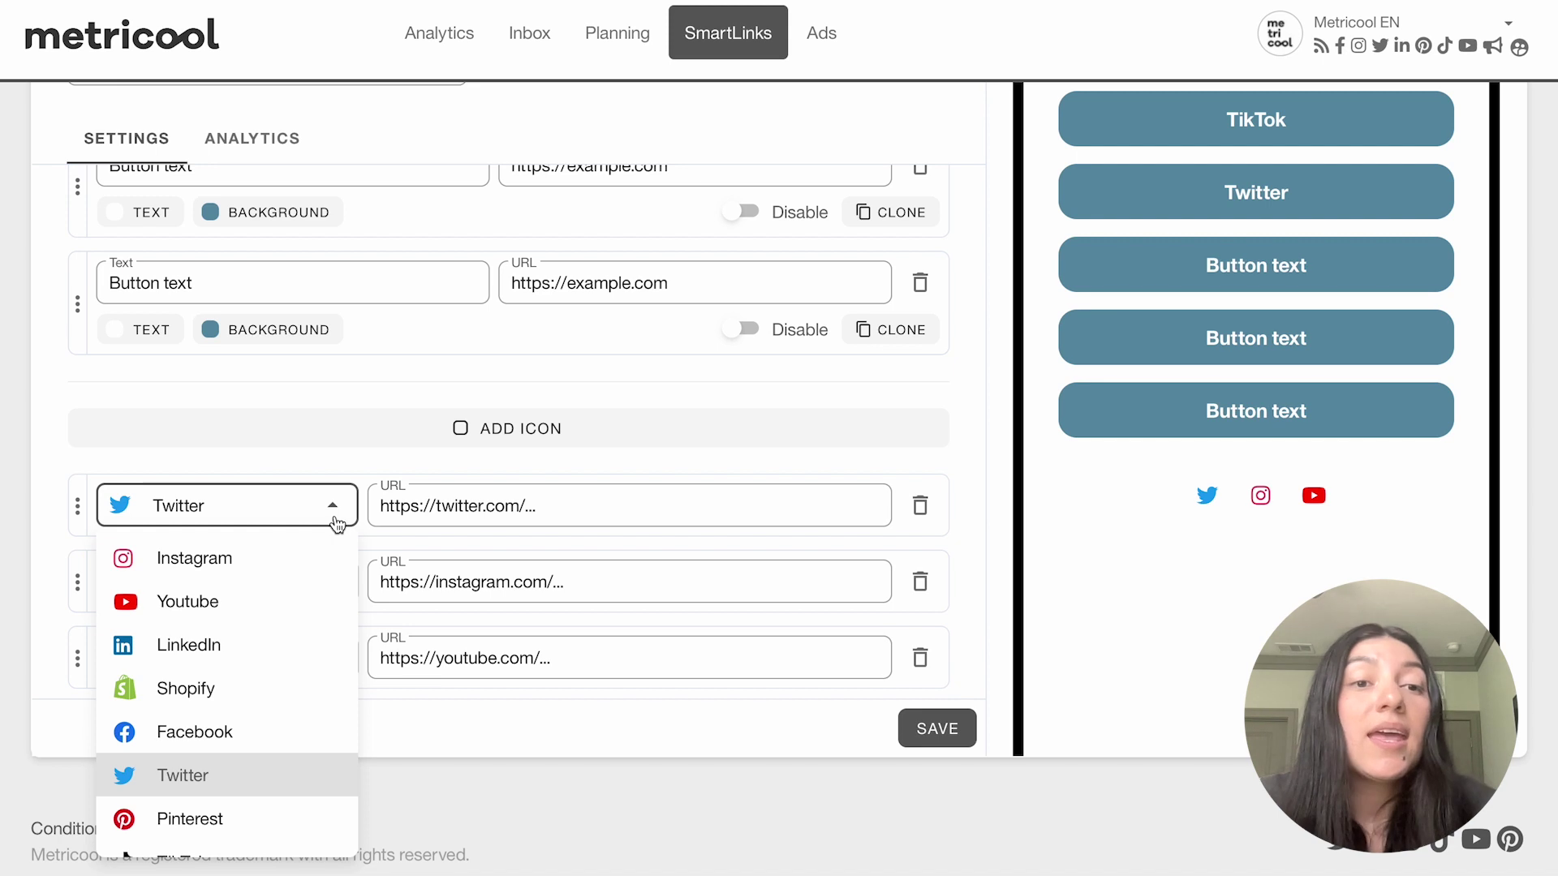
left_click(353, 371)
scroll(353, 365, "up", 6)
scroll(297, 473, "down", 2)
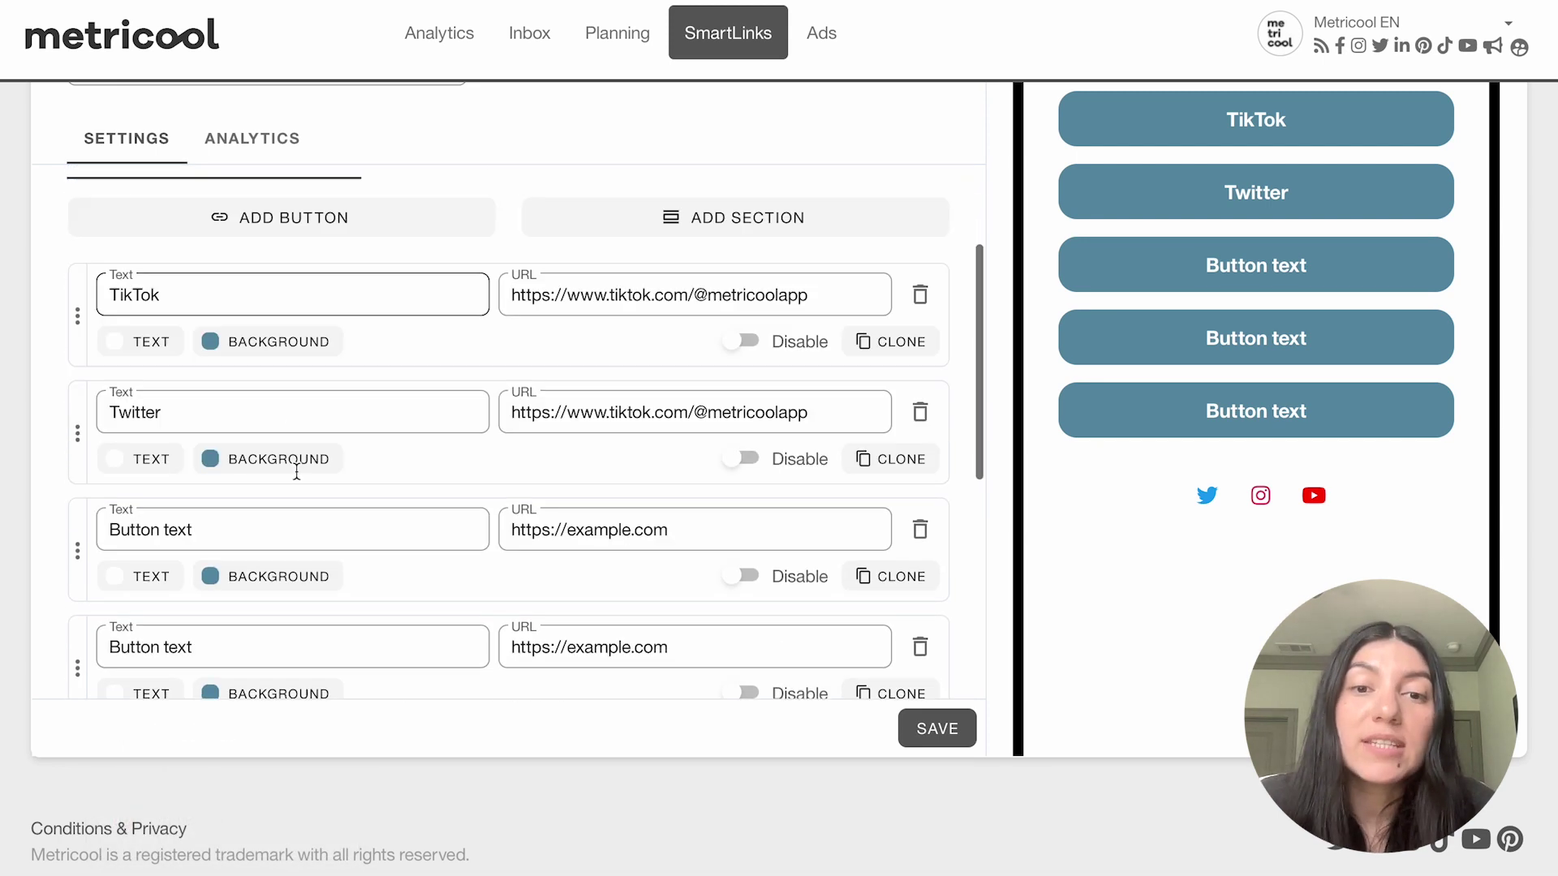
scroll(297, 473, "down", 5)
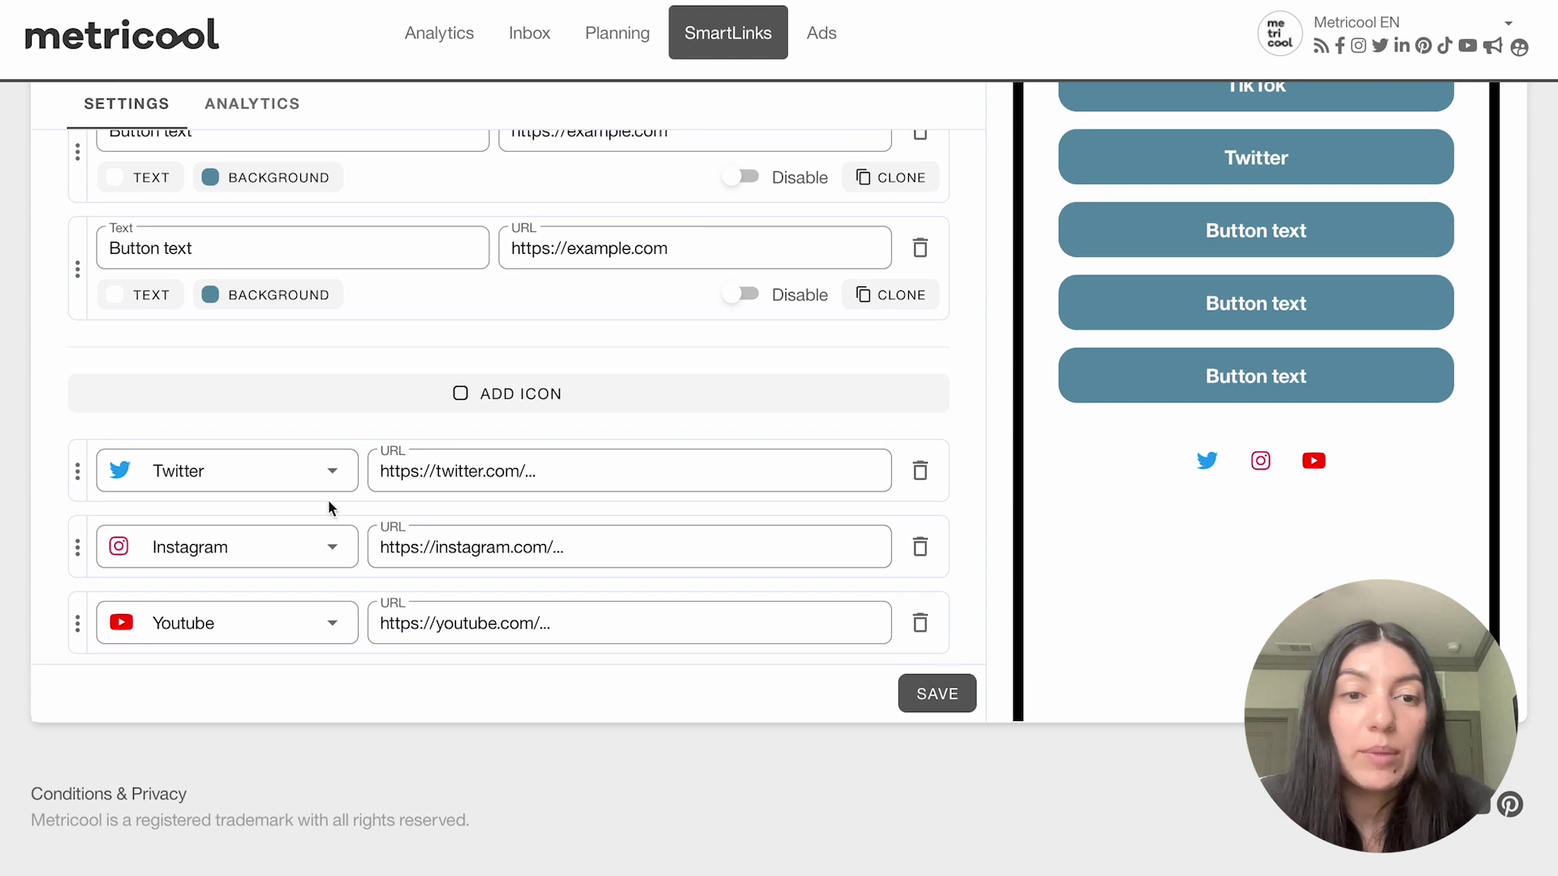
left_click(330, 477)
scroll(261, 696, "down", 4)
left_click(197, 680)
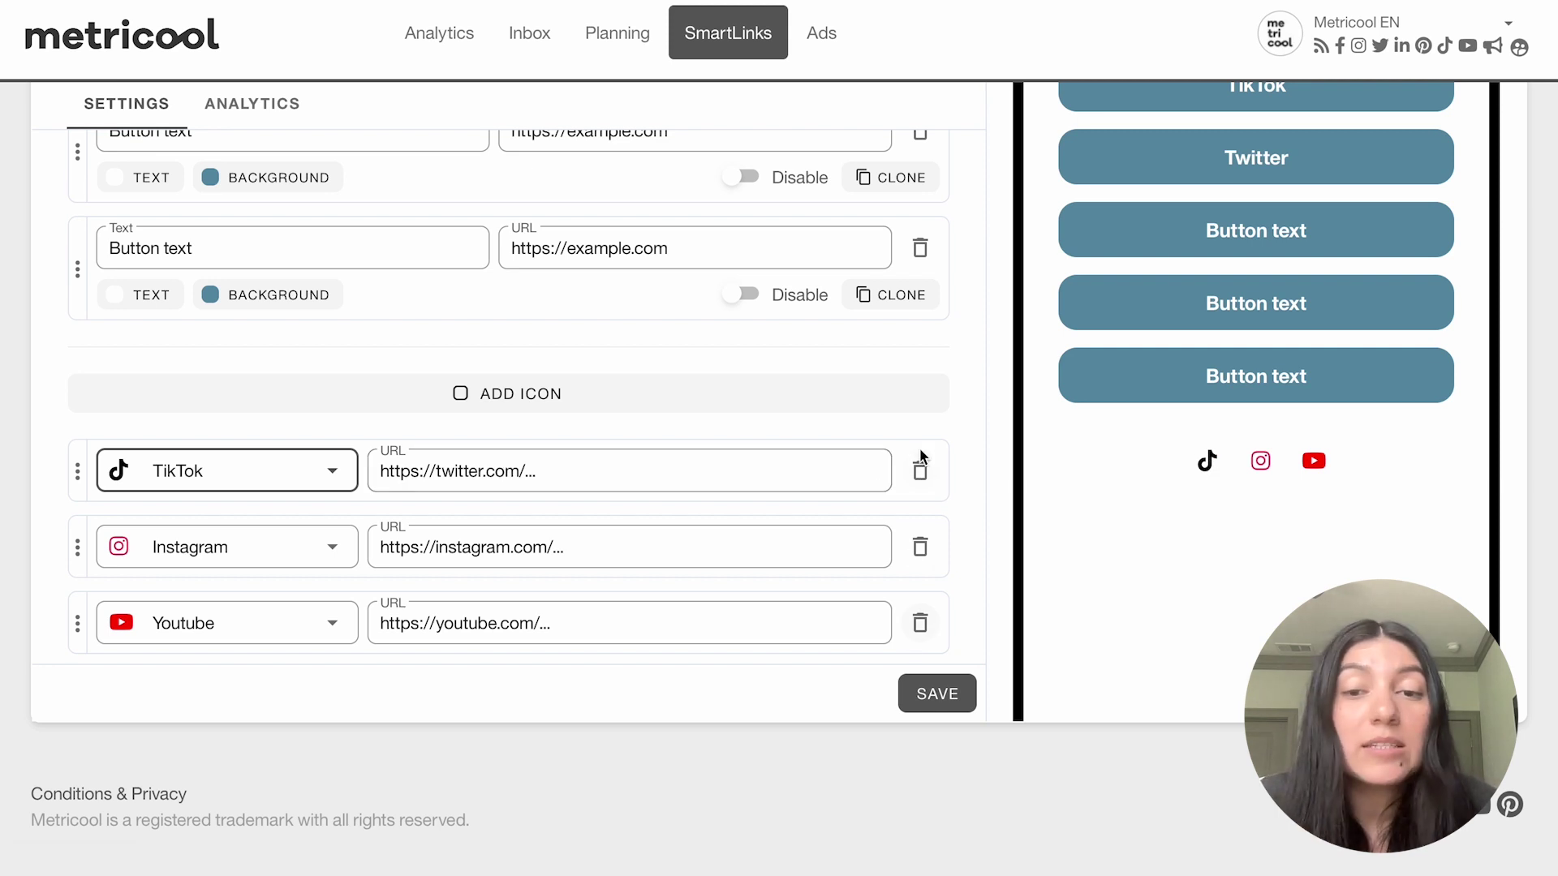
Reorder the icons to TikTok, Instagram, YouTube and delete the extra Instagram rows.
left_click(255, 394)
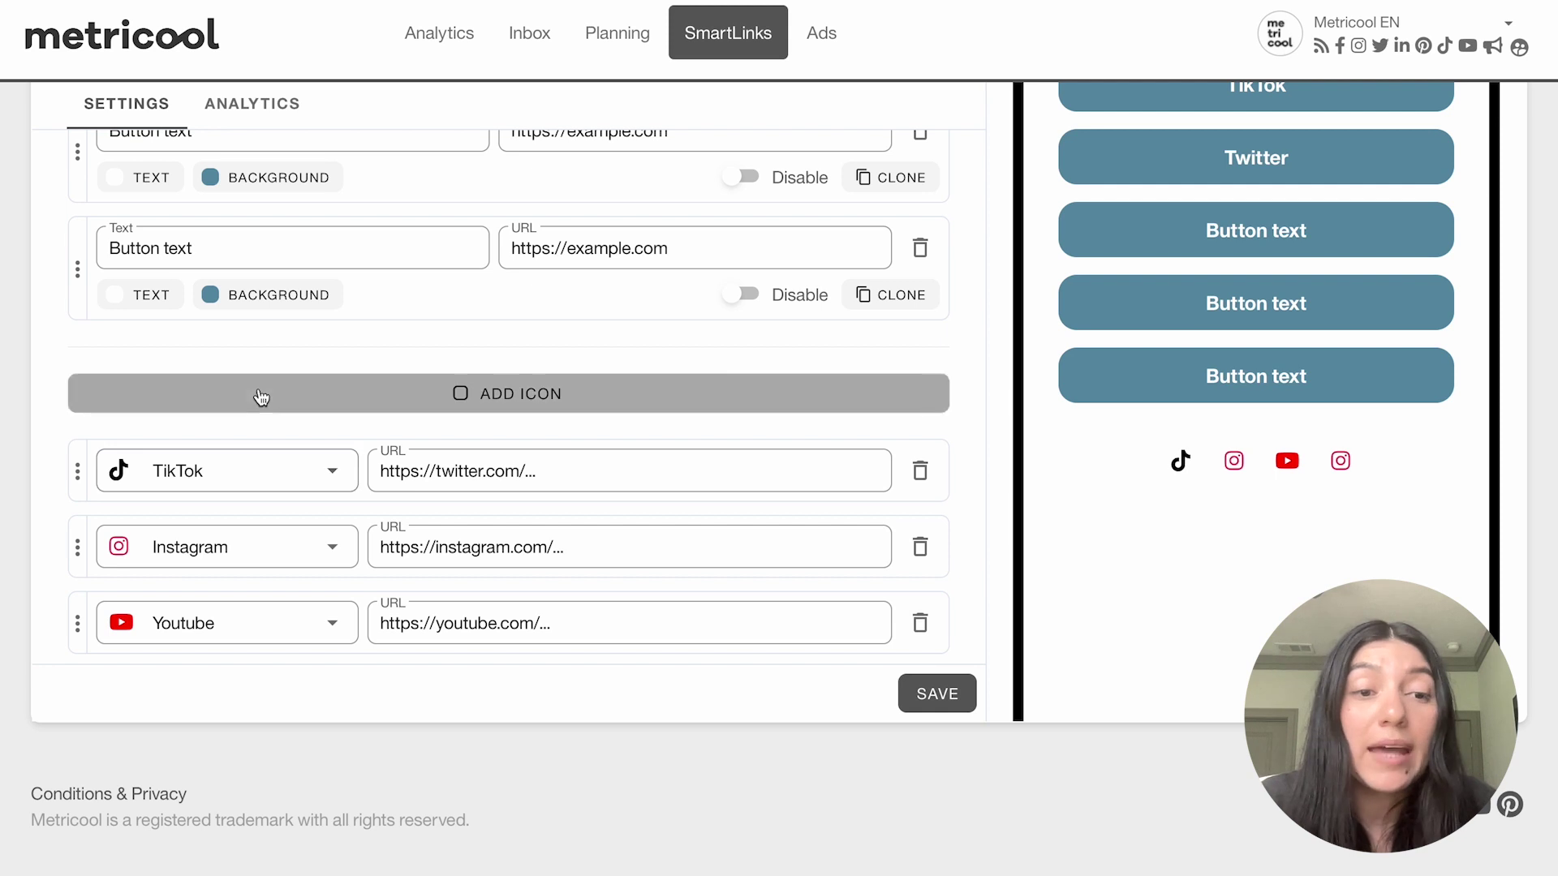
left_click(260, 394)
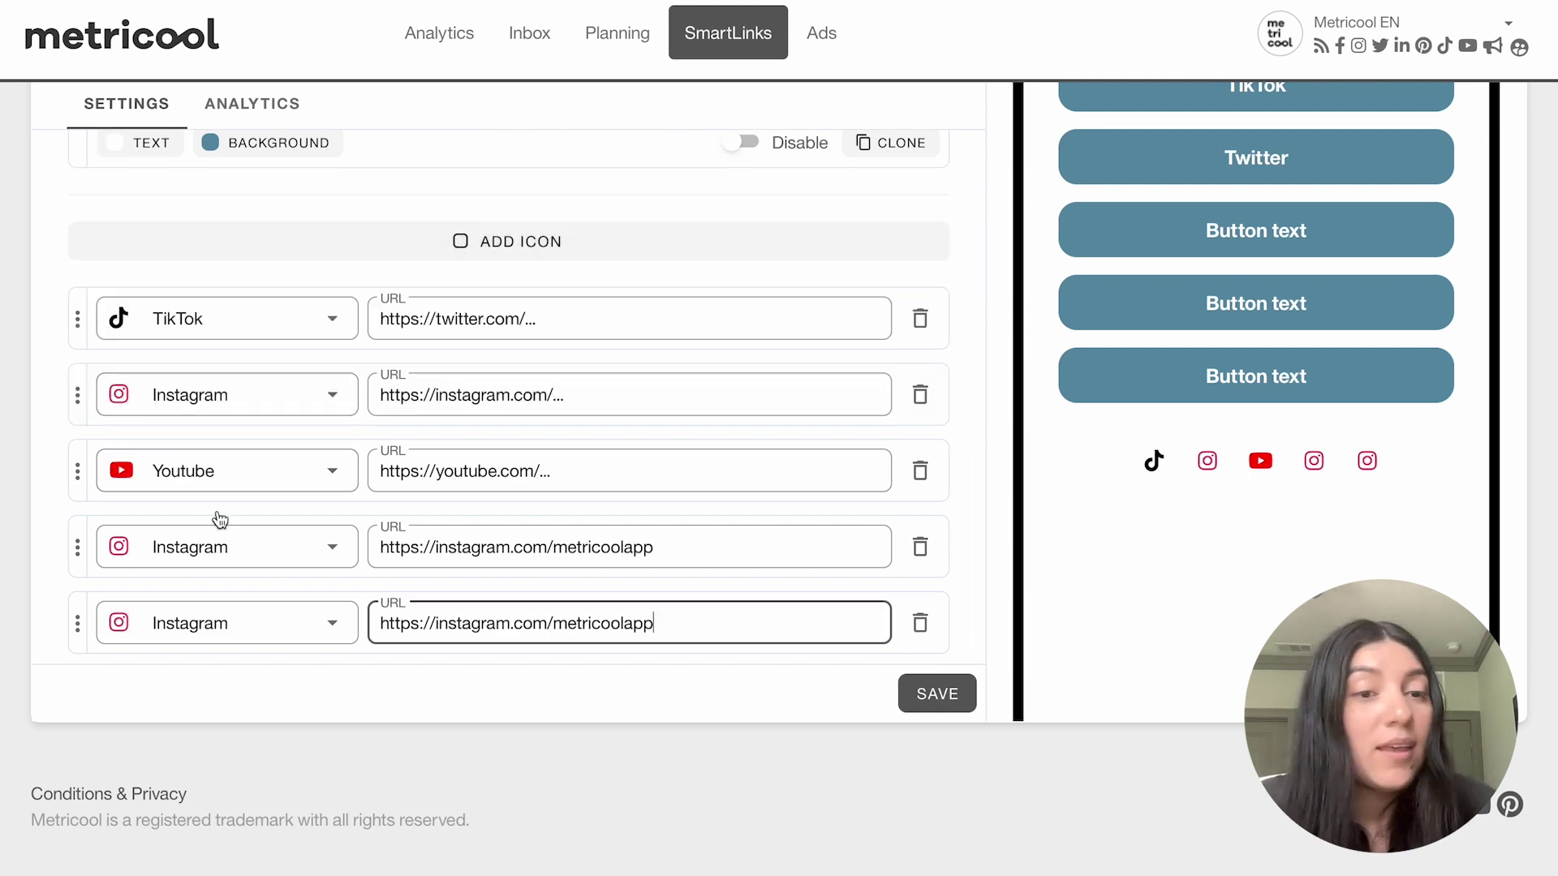
left_click_drag(78, 323, 77, 399)
left_click_drag(76, 468, 78, 396)
left_click_drag(76, 560, 77, 458)
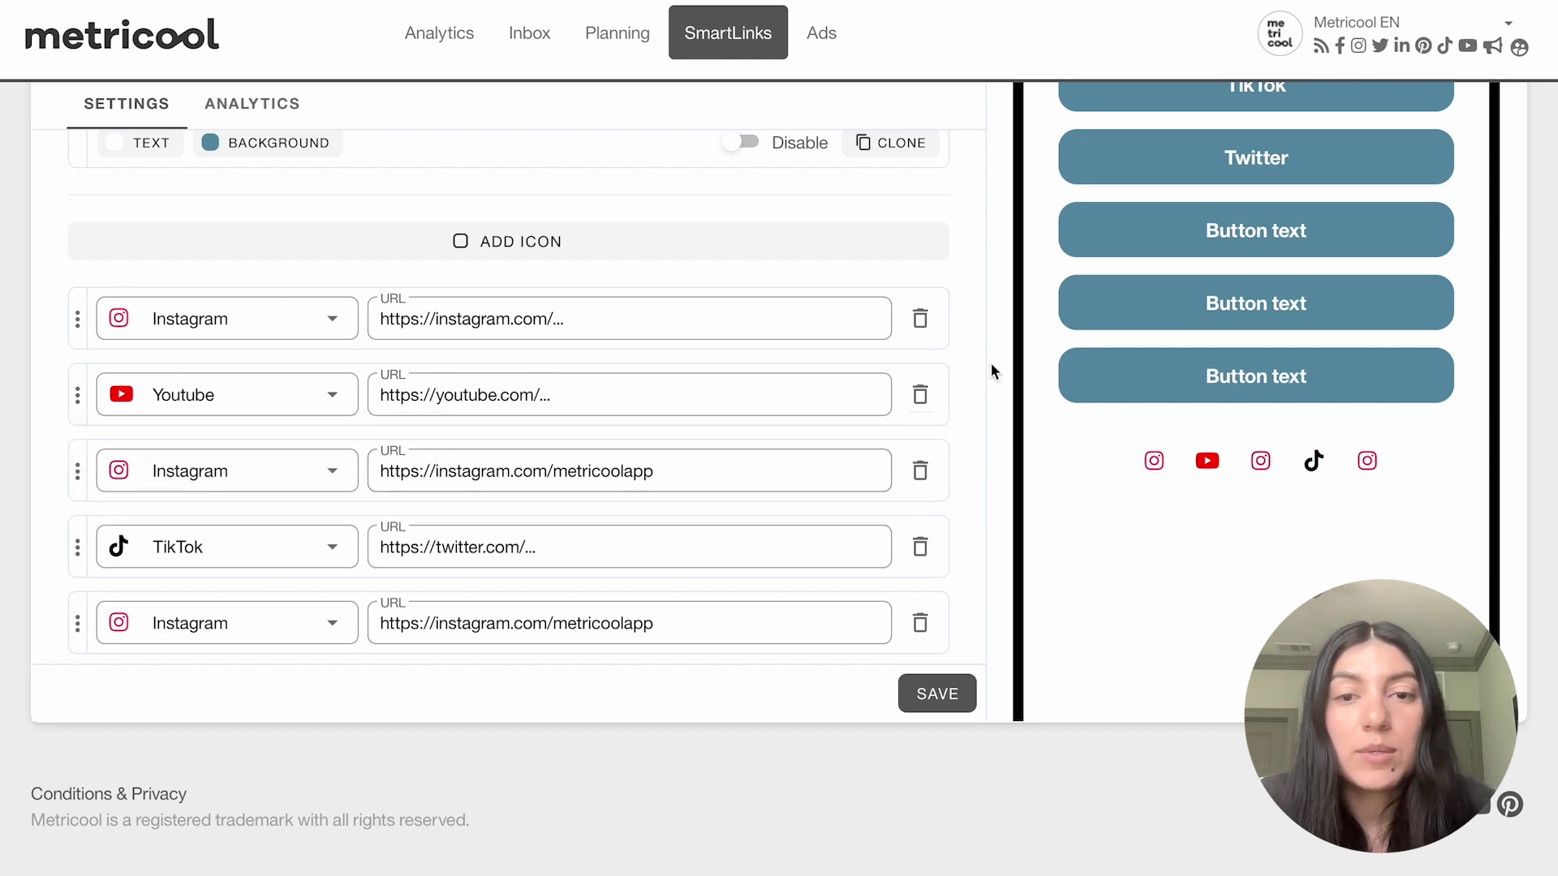
left_click(919, 470)
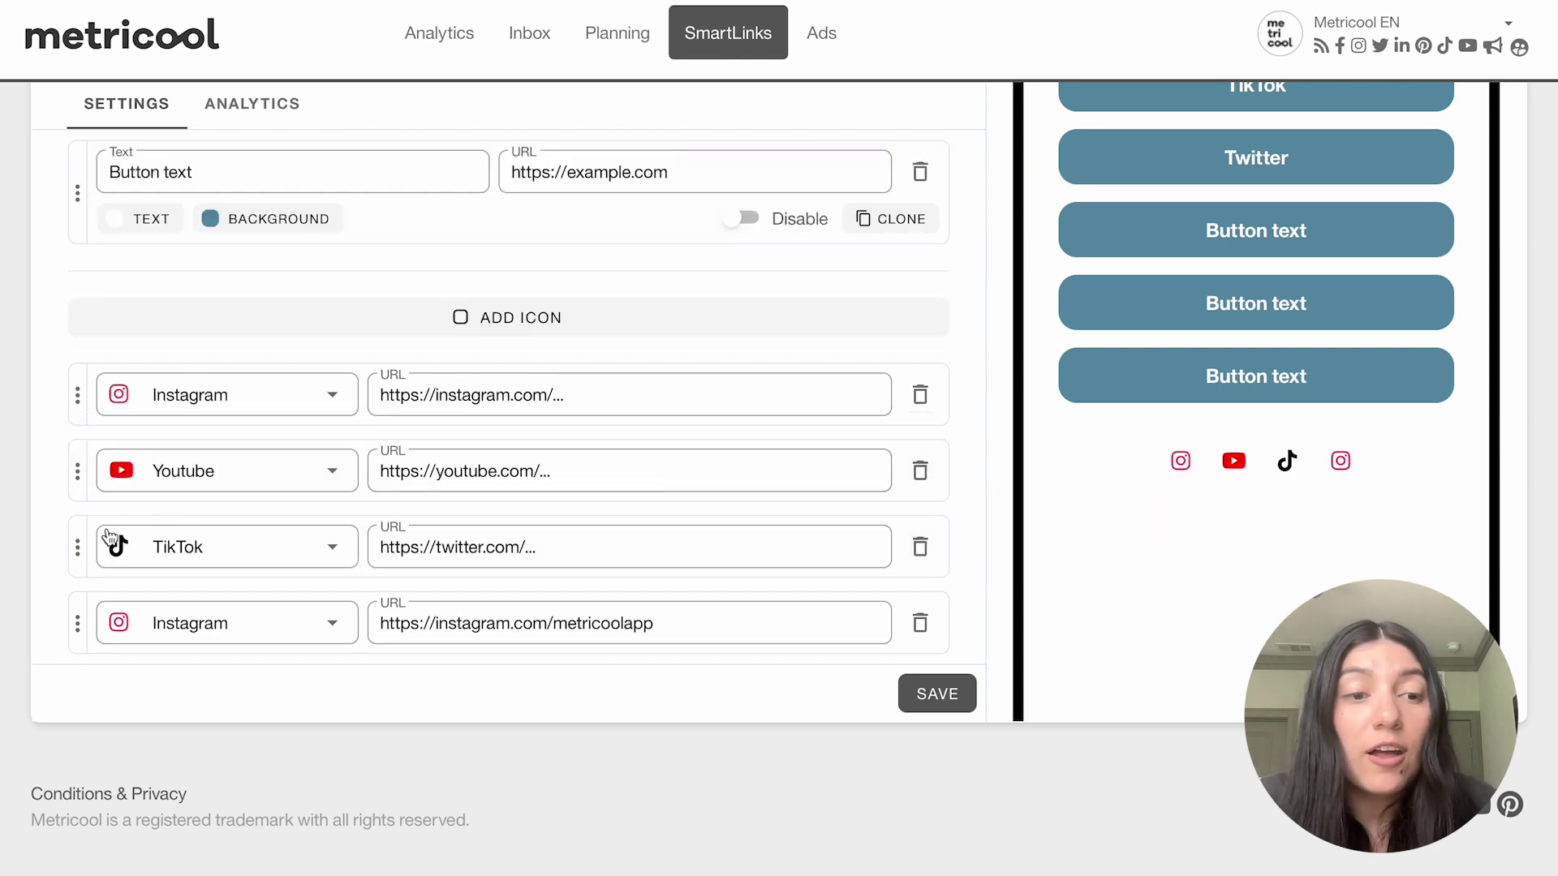
left_click_drag(78, 544, 82, 458)
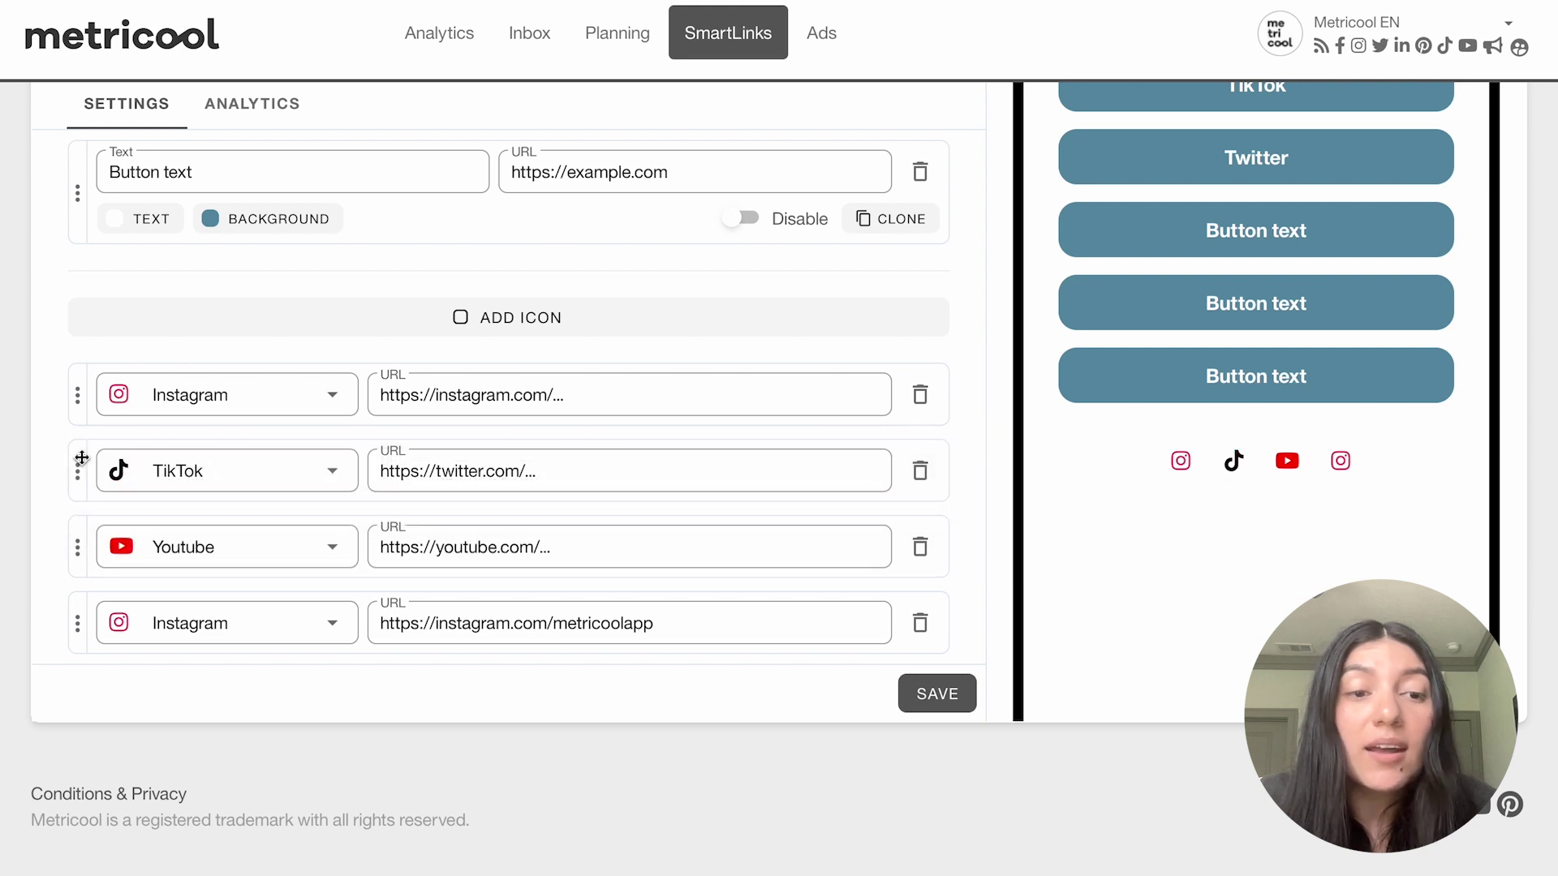
left_click(919, 623)
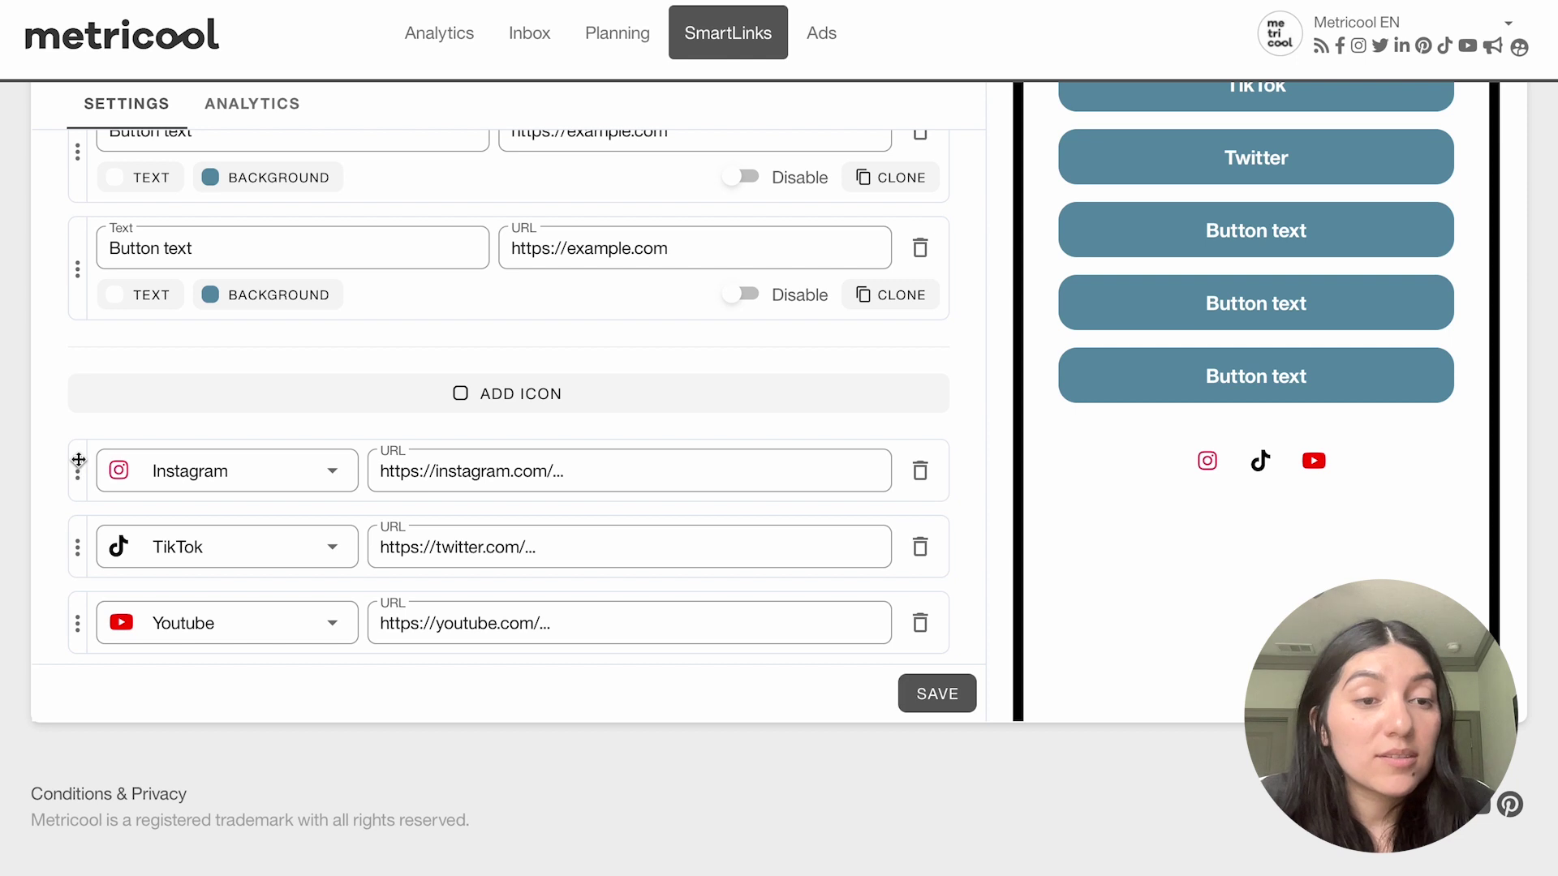
mouse_move(78, 460)
left_mouse_down()
mouse_move(76, 497)
mouse_move(89, 403)
mouse_move(97, 586)
mouse_move(55, 474)
left_mouse_up()
scroll(186, 407, "up", 4)
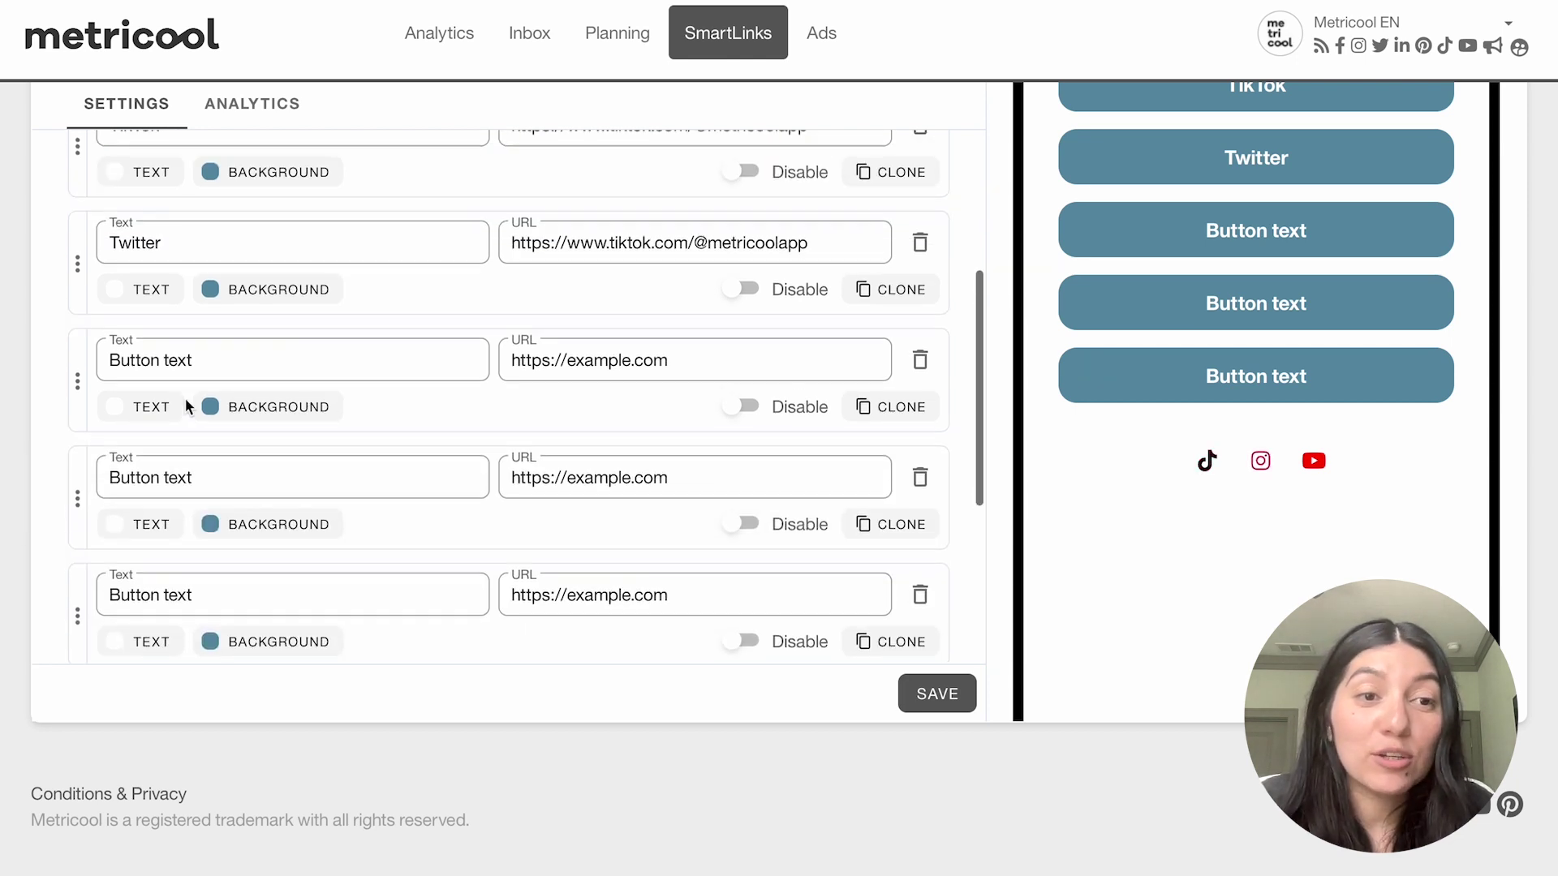
scroll(186, 406, "up", 4)
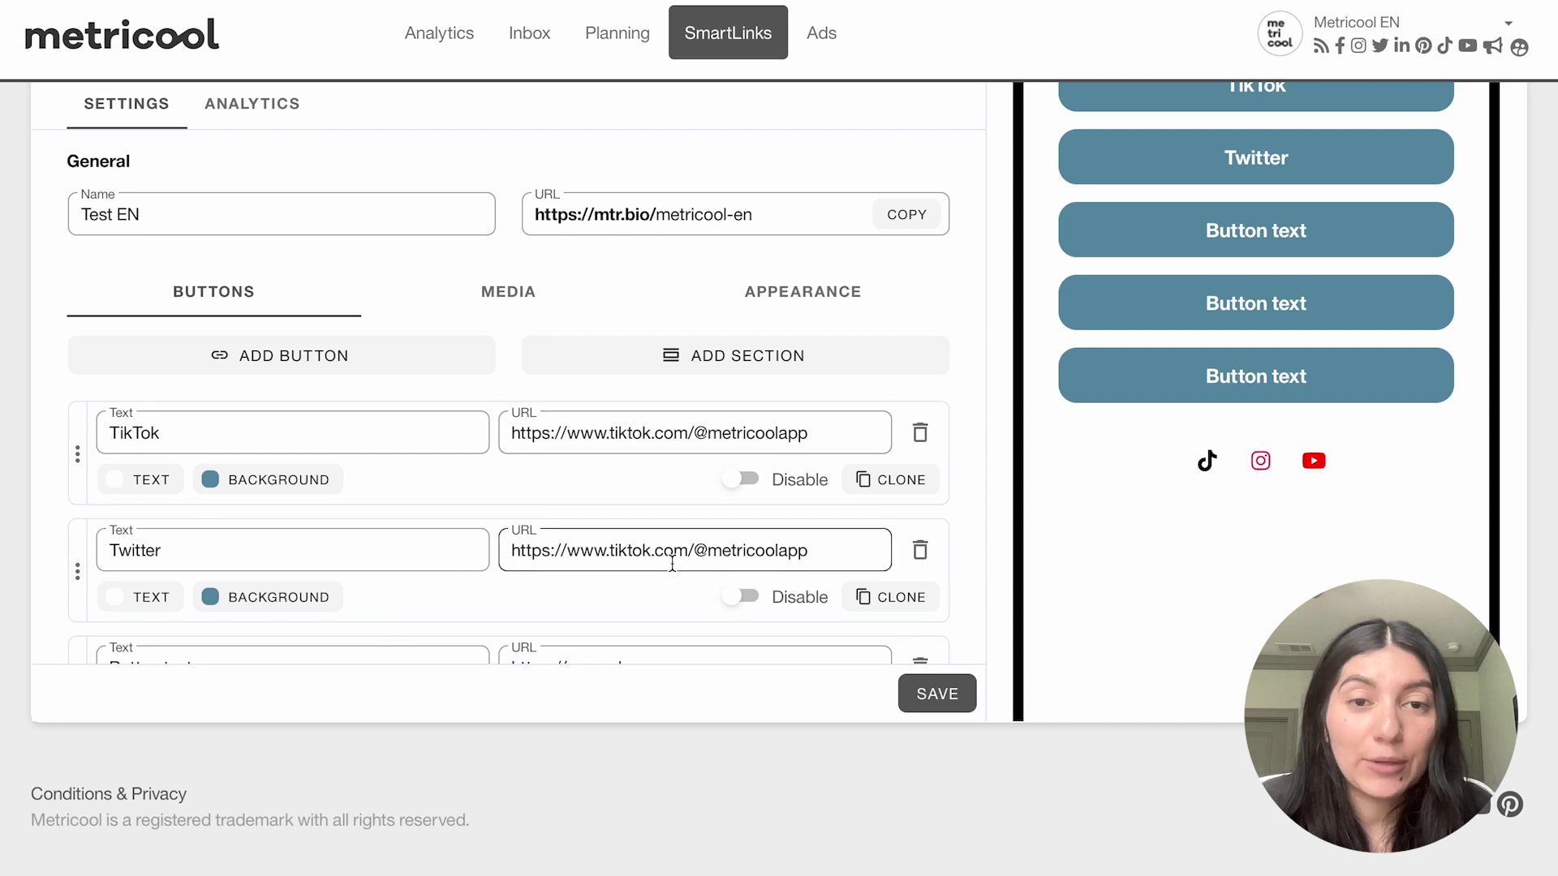
Add and then delete a Header section, leaving the Media section options showing.
left_click(734, 367)
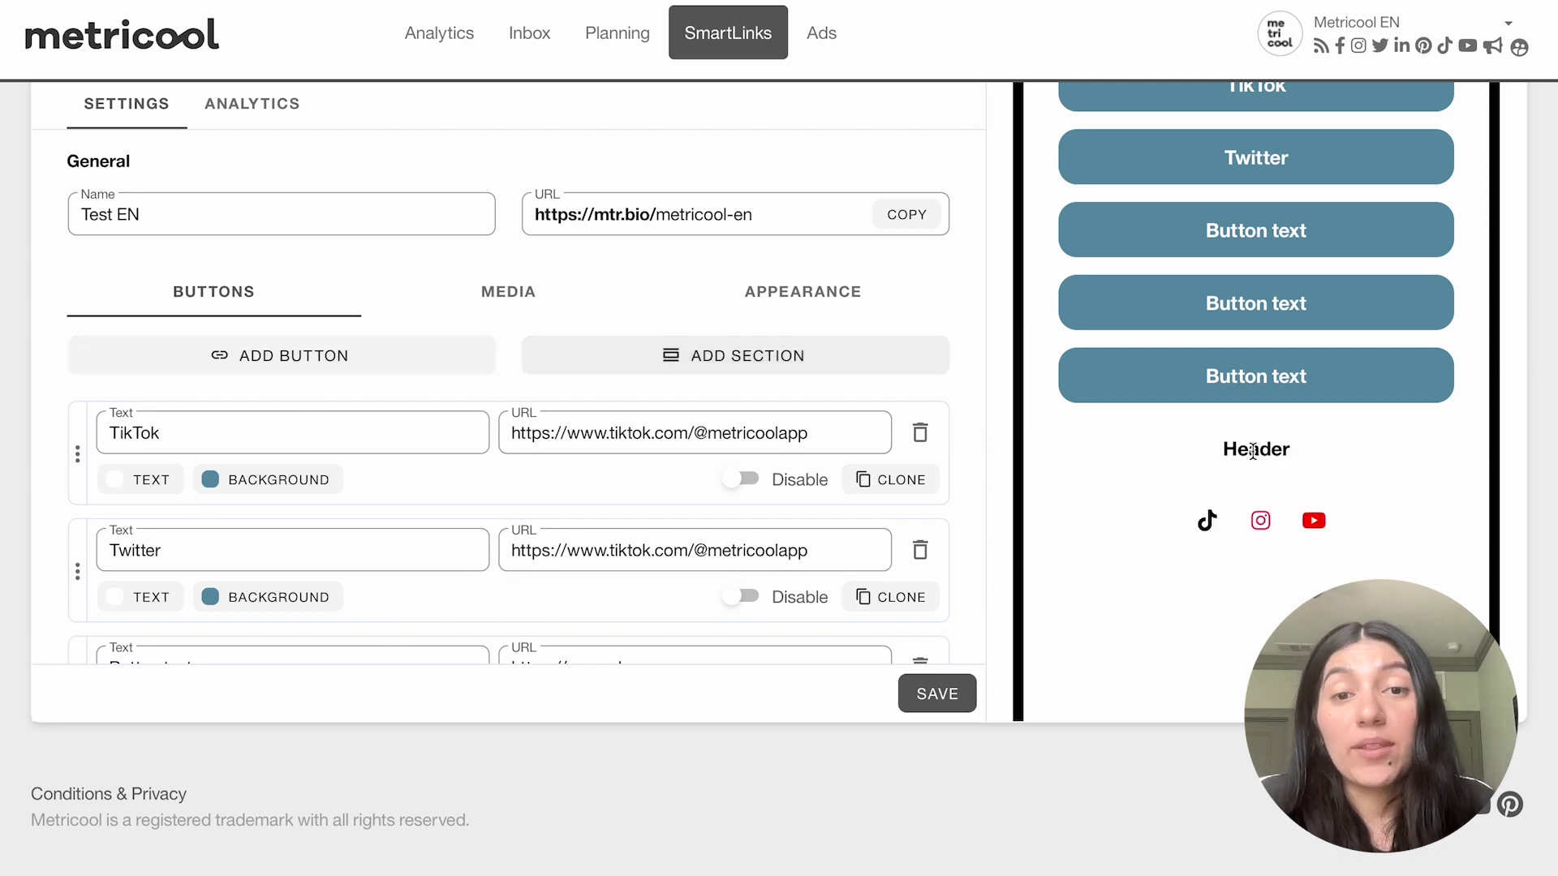
scroll(1246, 456, "down", 1)
scroll(529, 514, "down", 5)
scroll(528, 516, "down", 1)
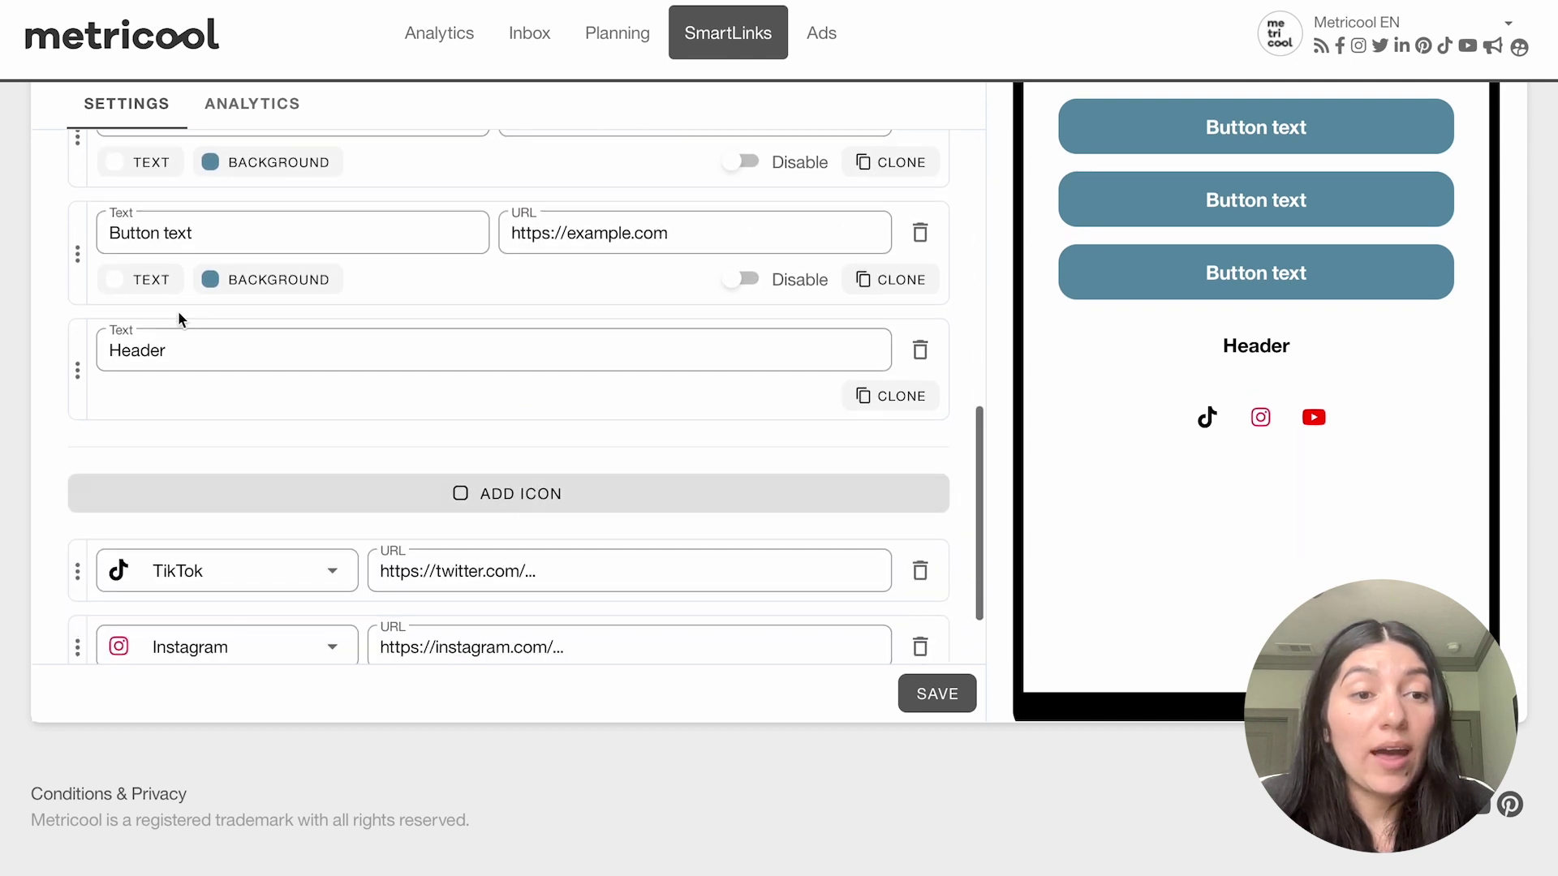
left_click(163, 350)
double_click(163, 348)
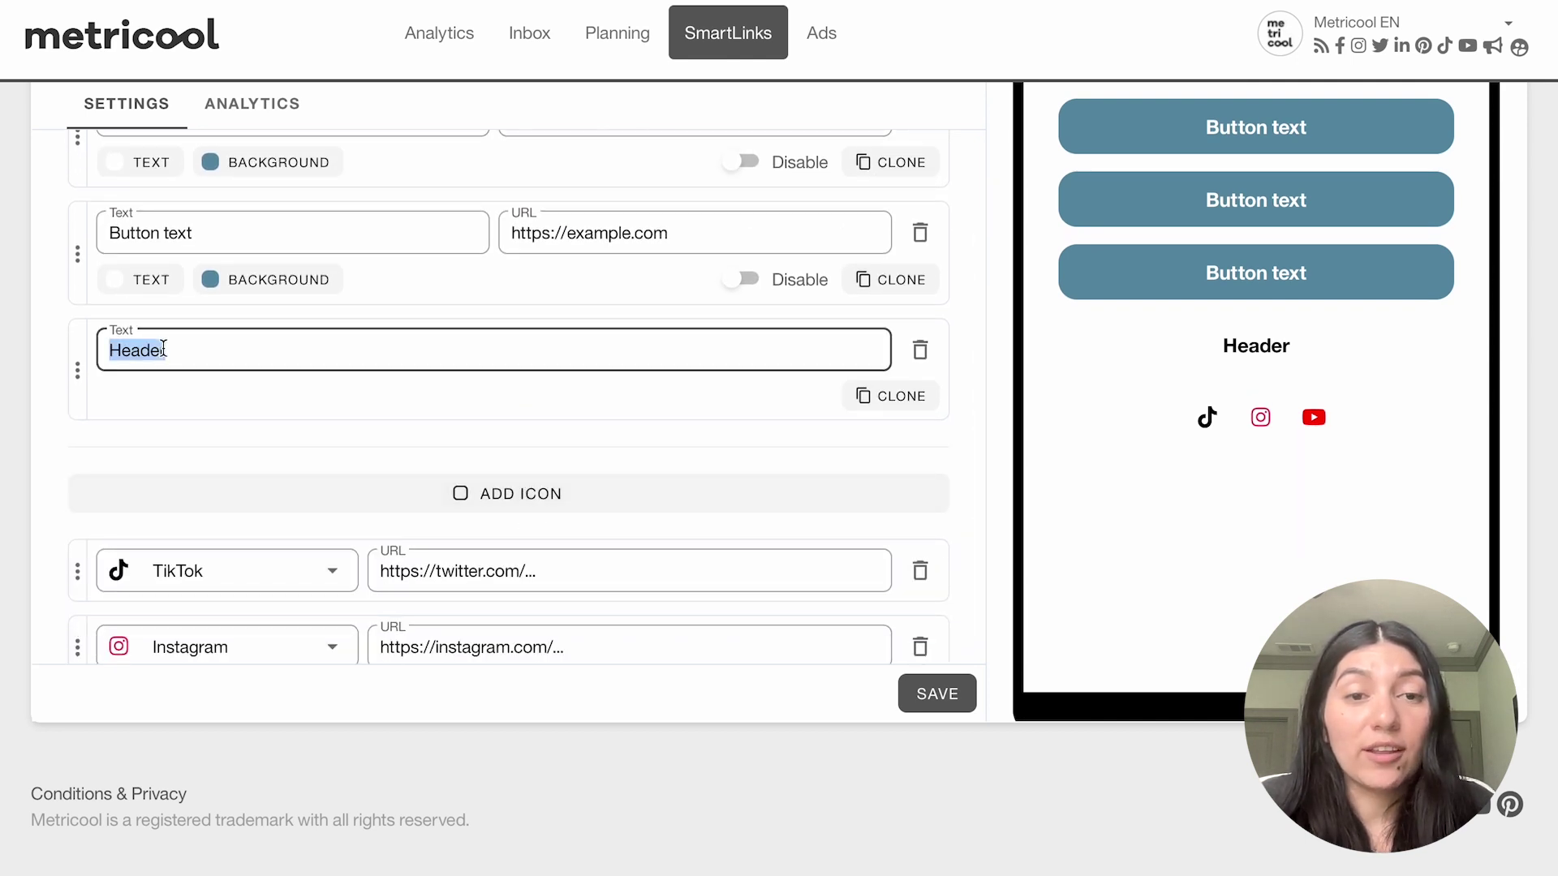
left_click(926, 350)
scroll(598, 410, "up", 10)
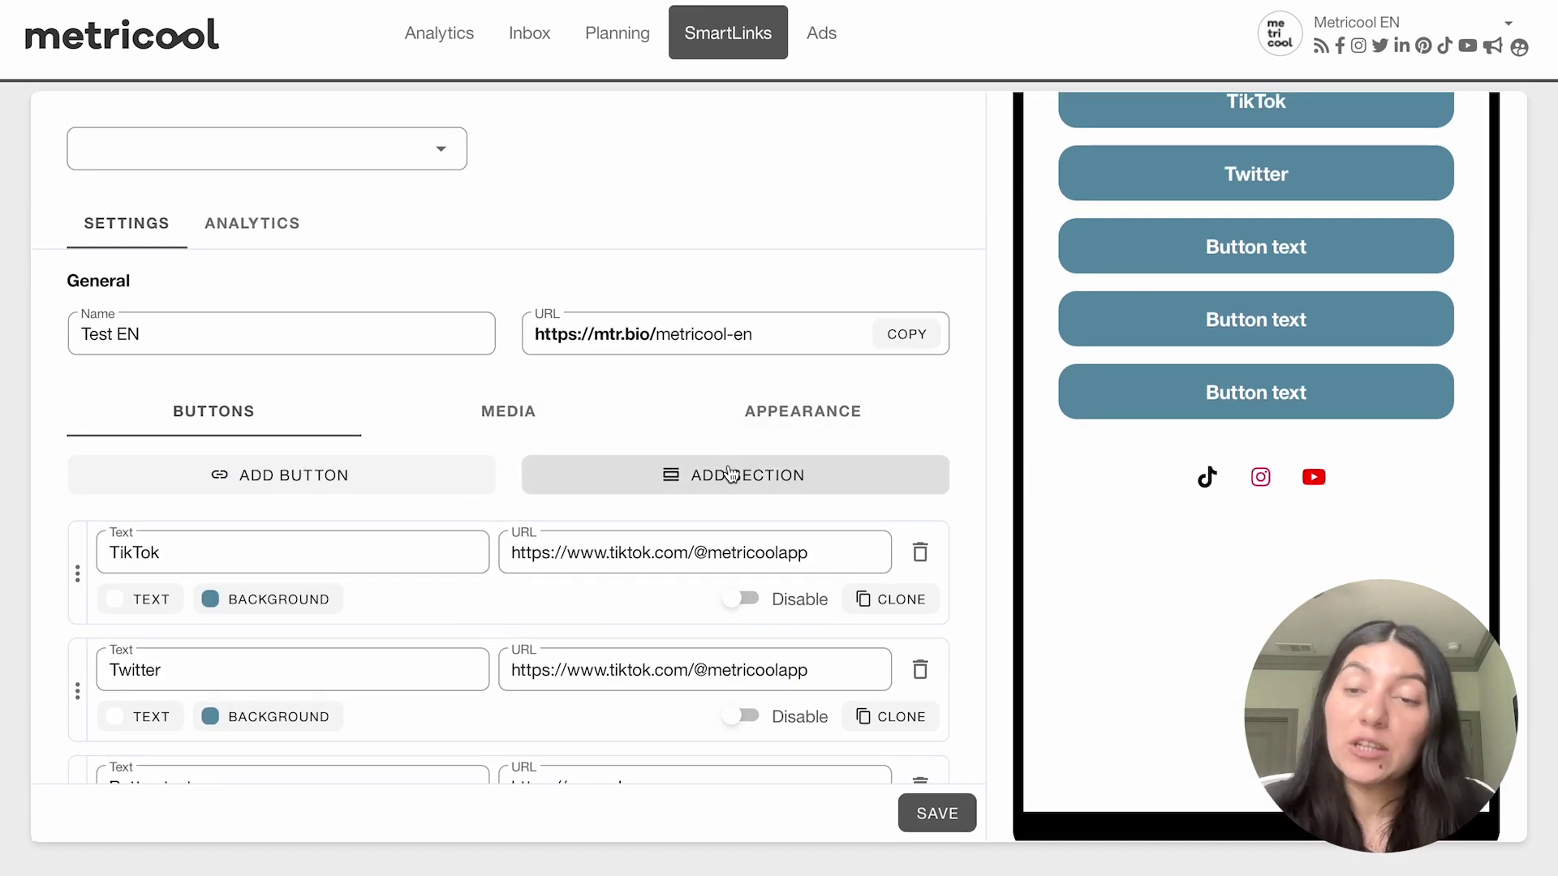
left_click(505, 416)
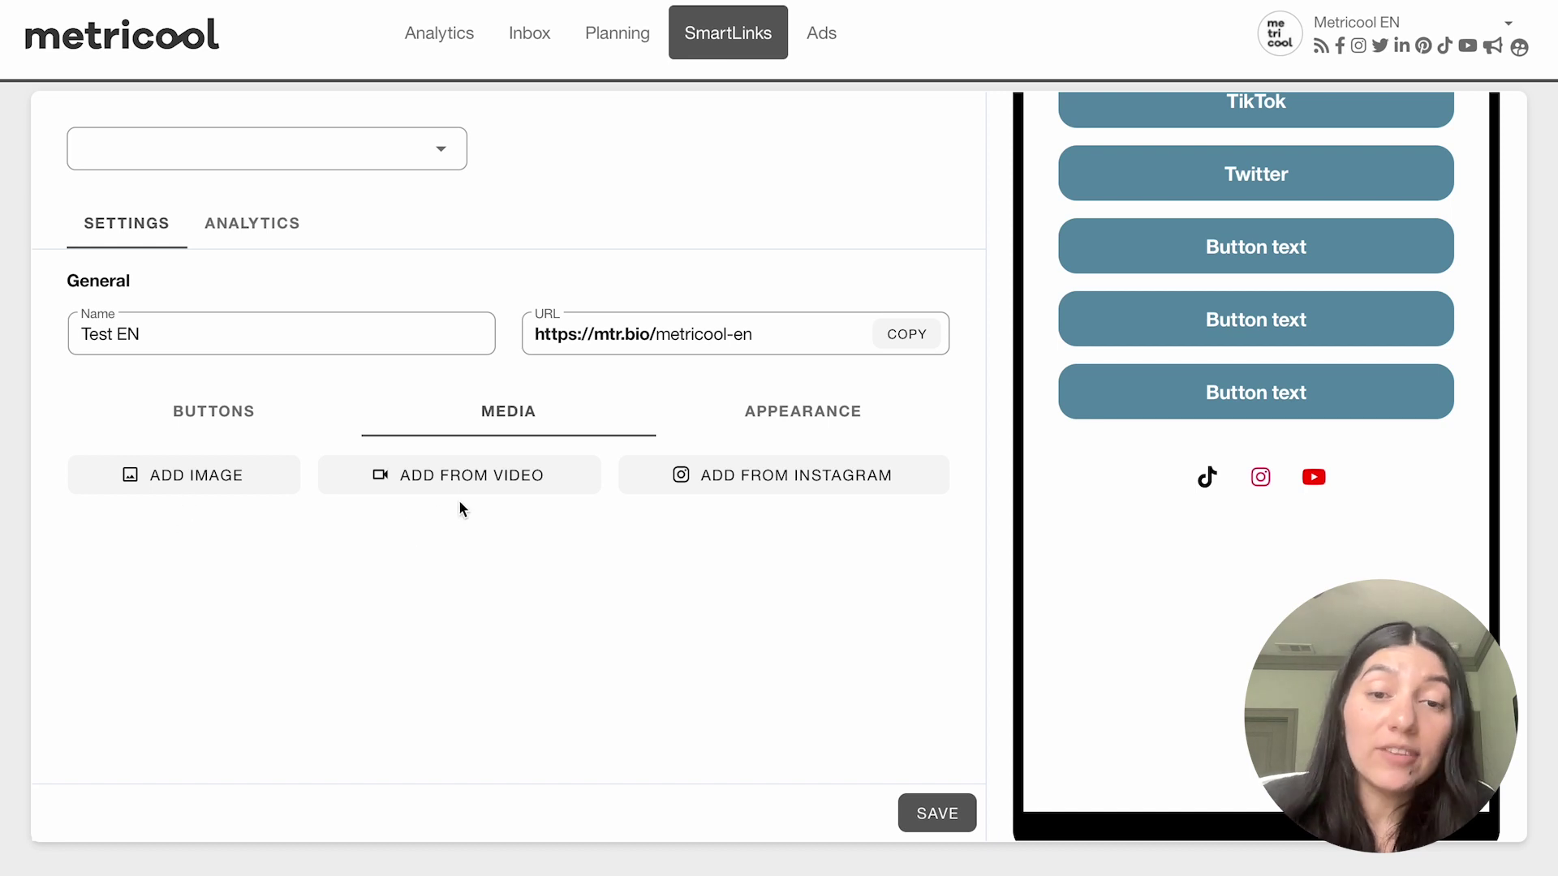
Add the "It's oour birthday!" post image from the Instagram feed to the media.
left_click(730, 471)
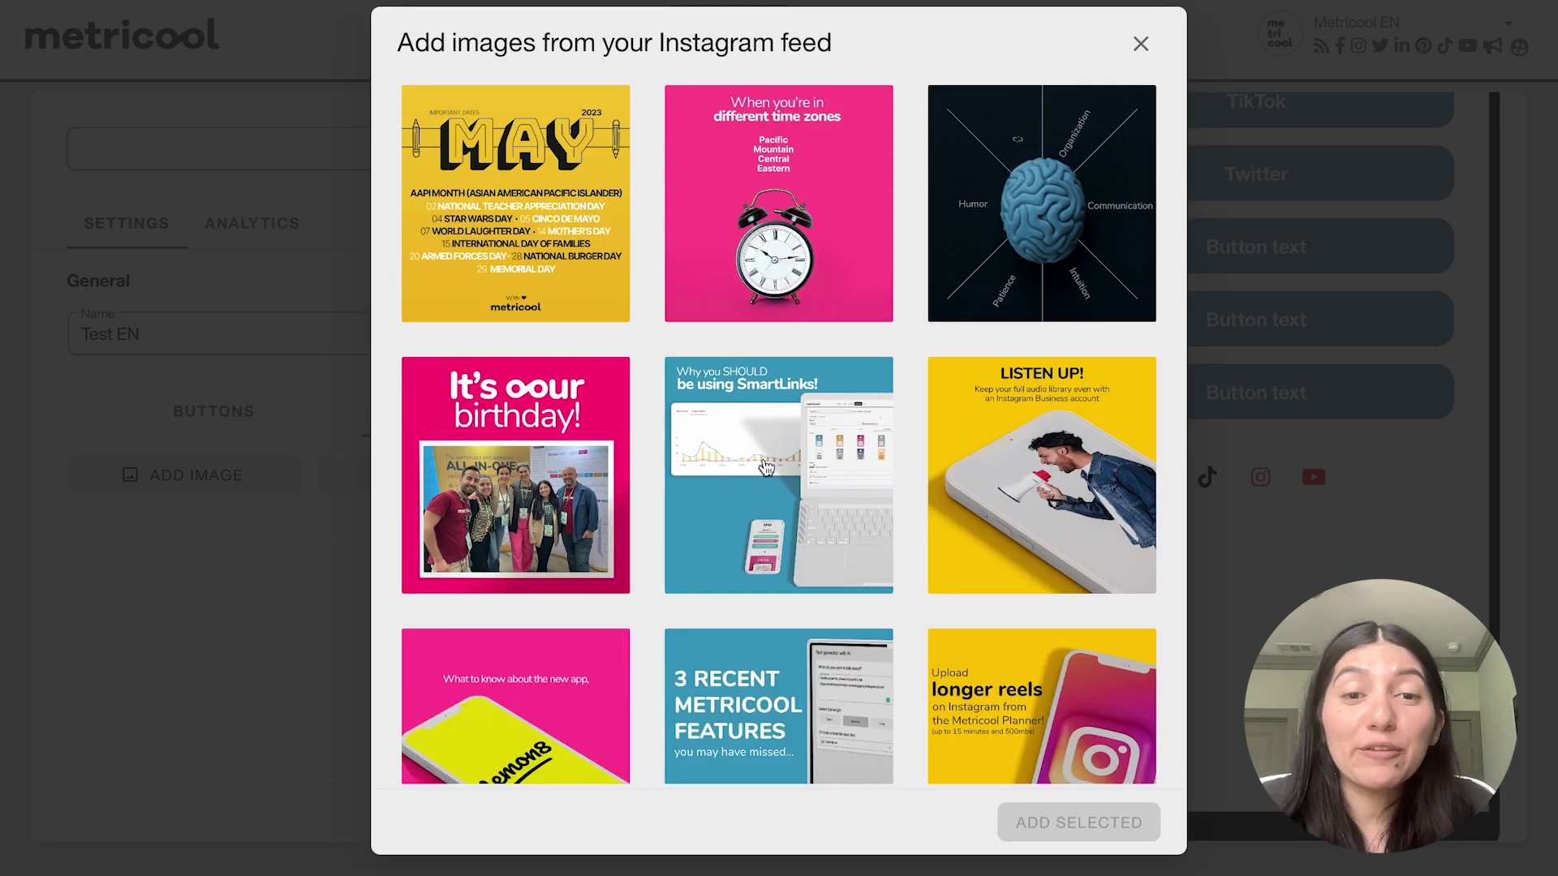
left_click(775, 197)
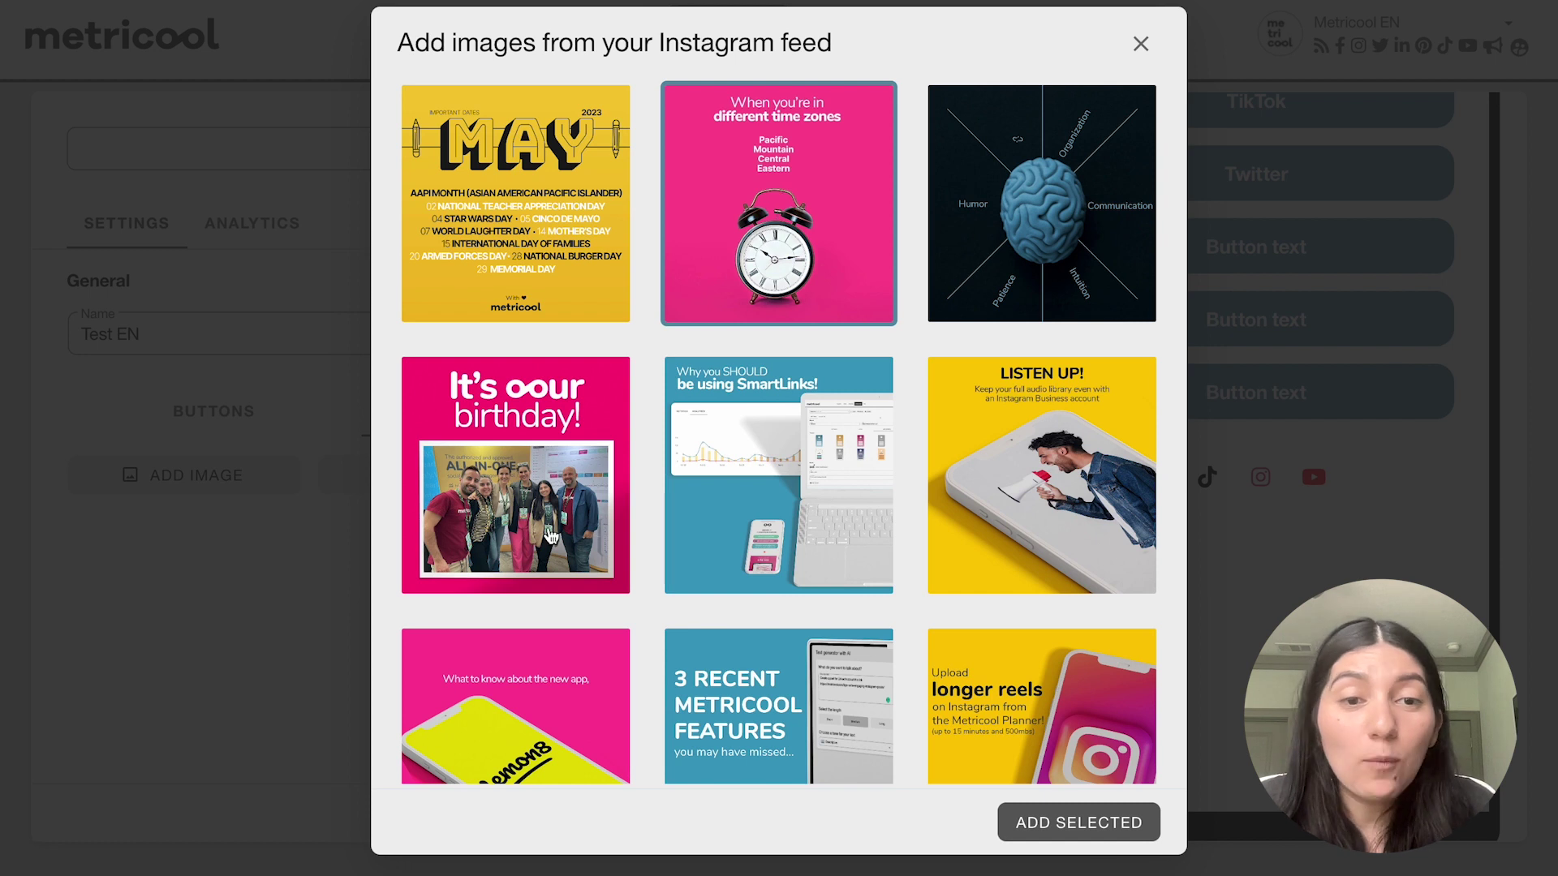
left_click(532, 408)
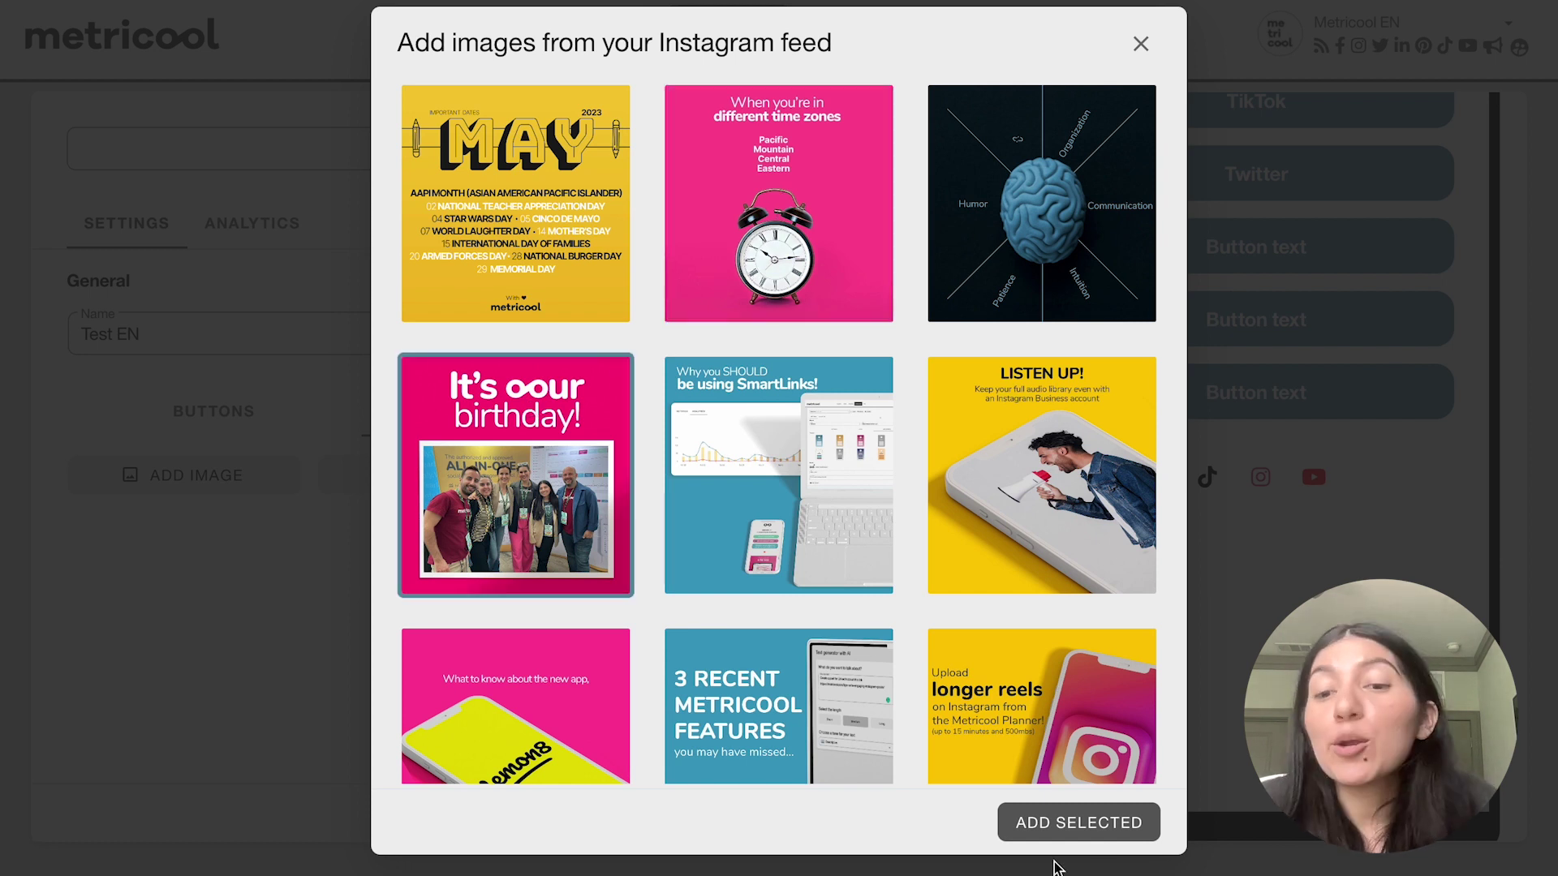
left_click(1062, 835)
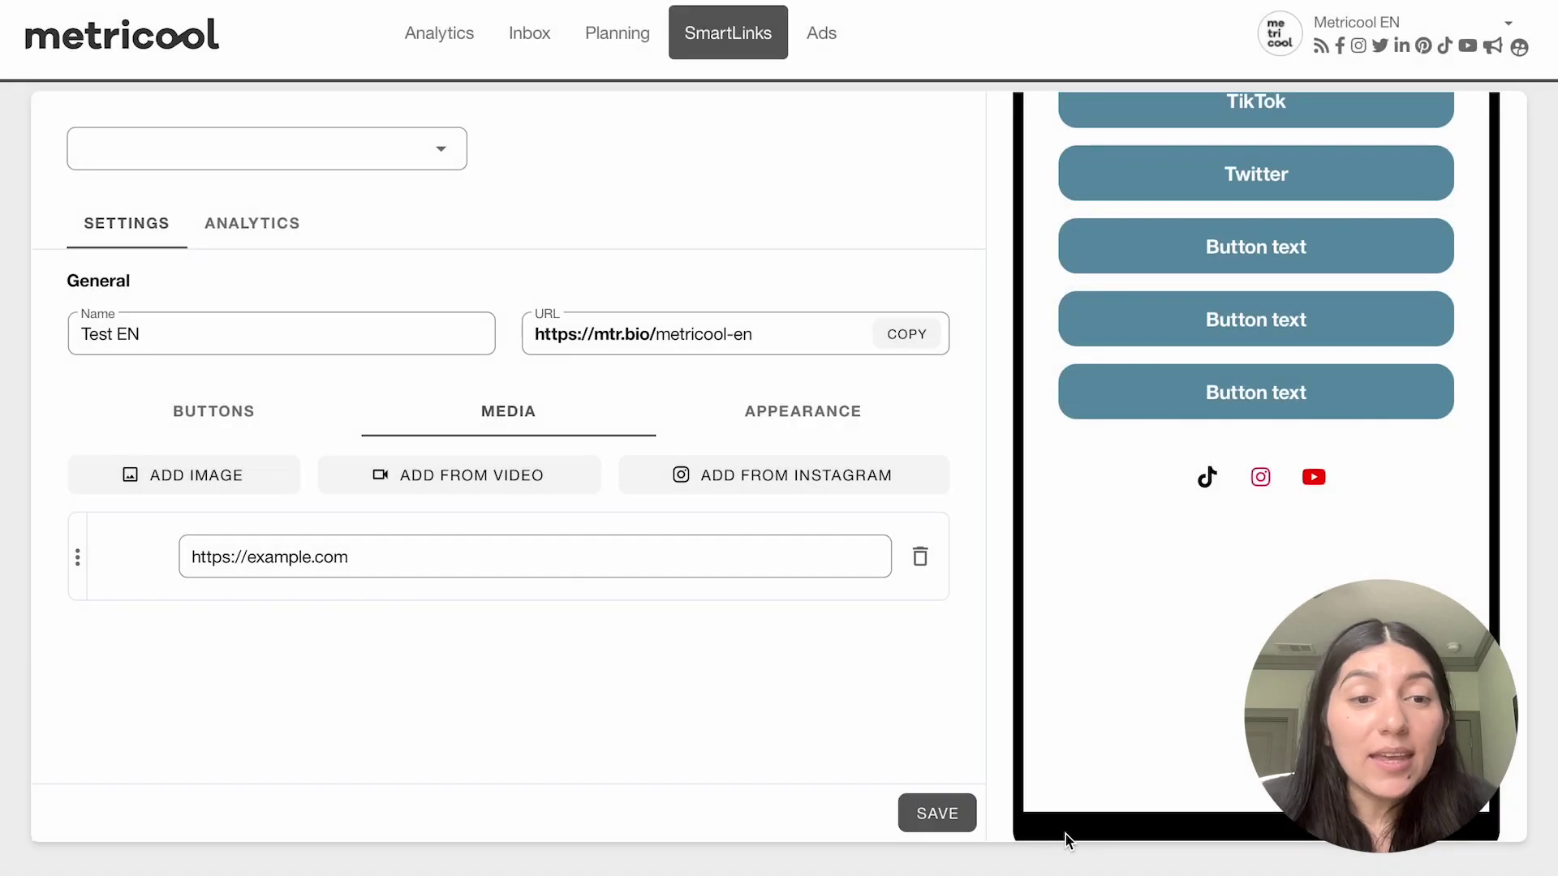
triple_click(300, 564)
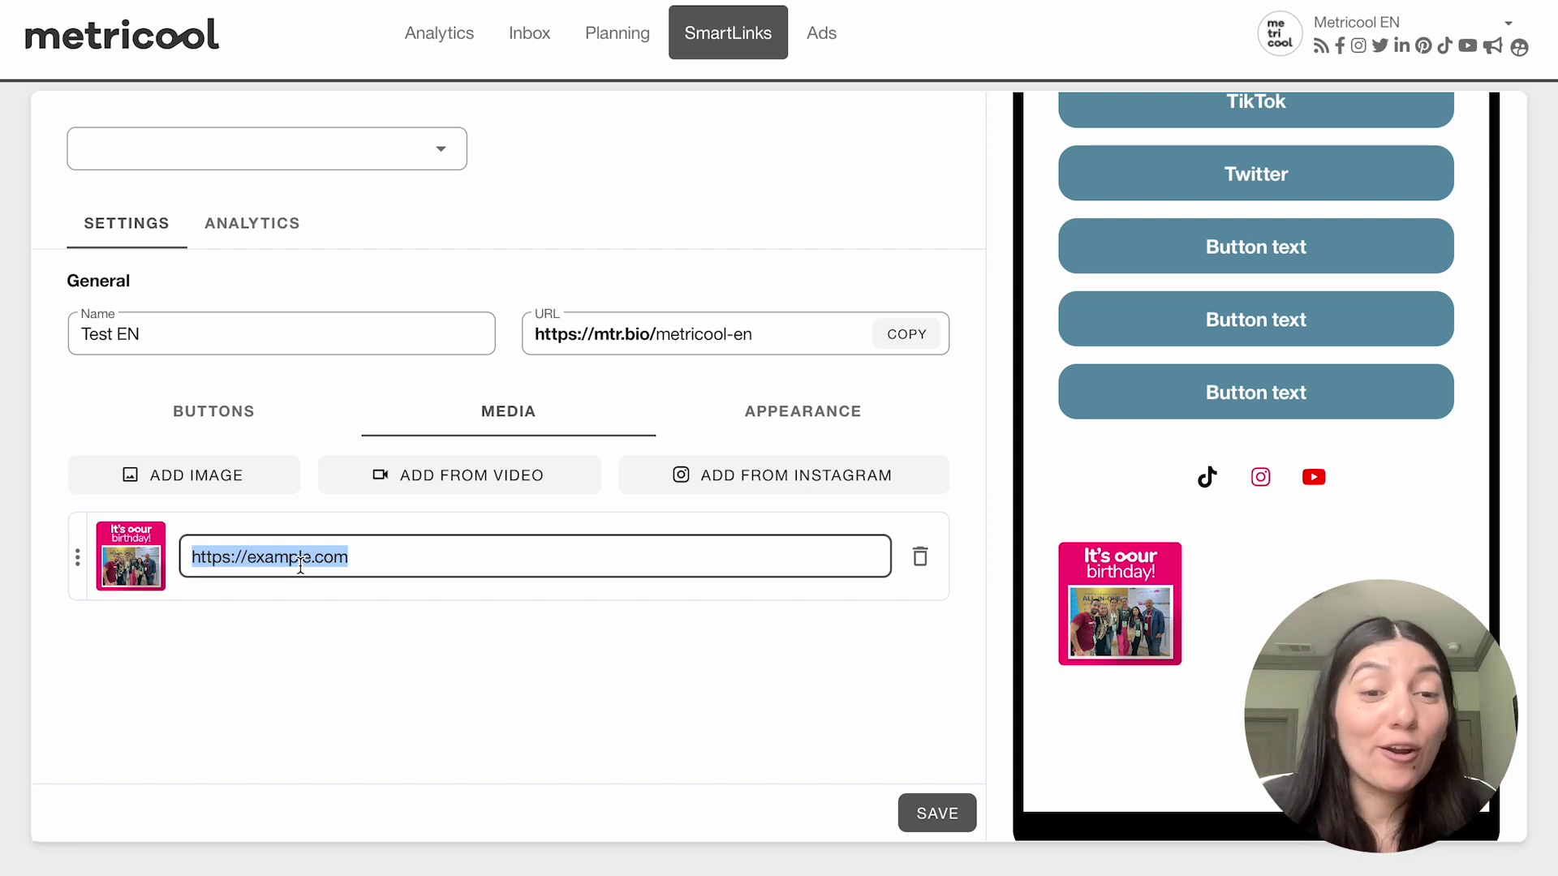
left_click(213, 482)
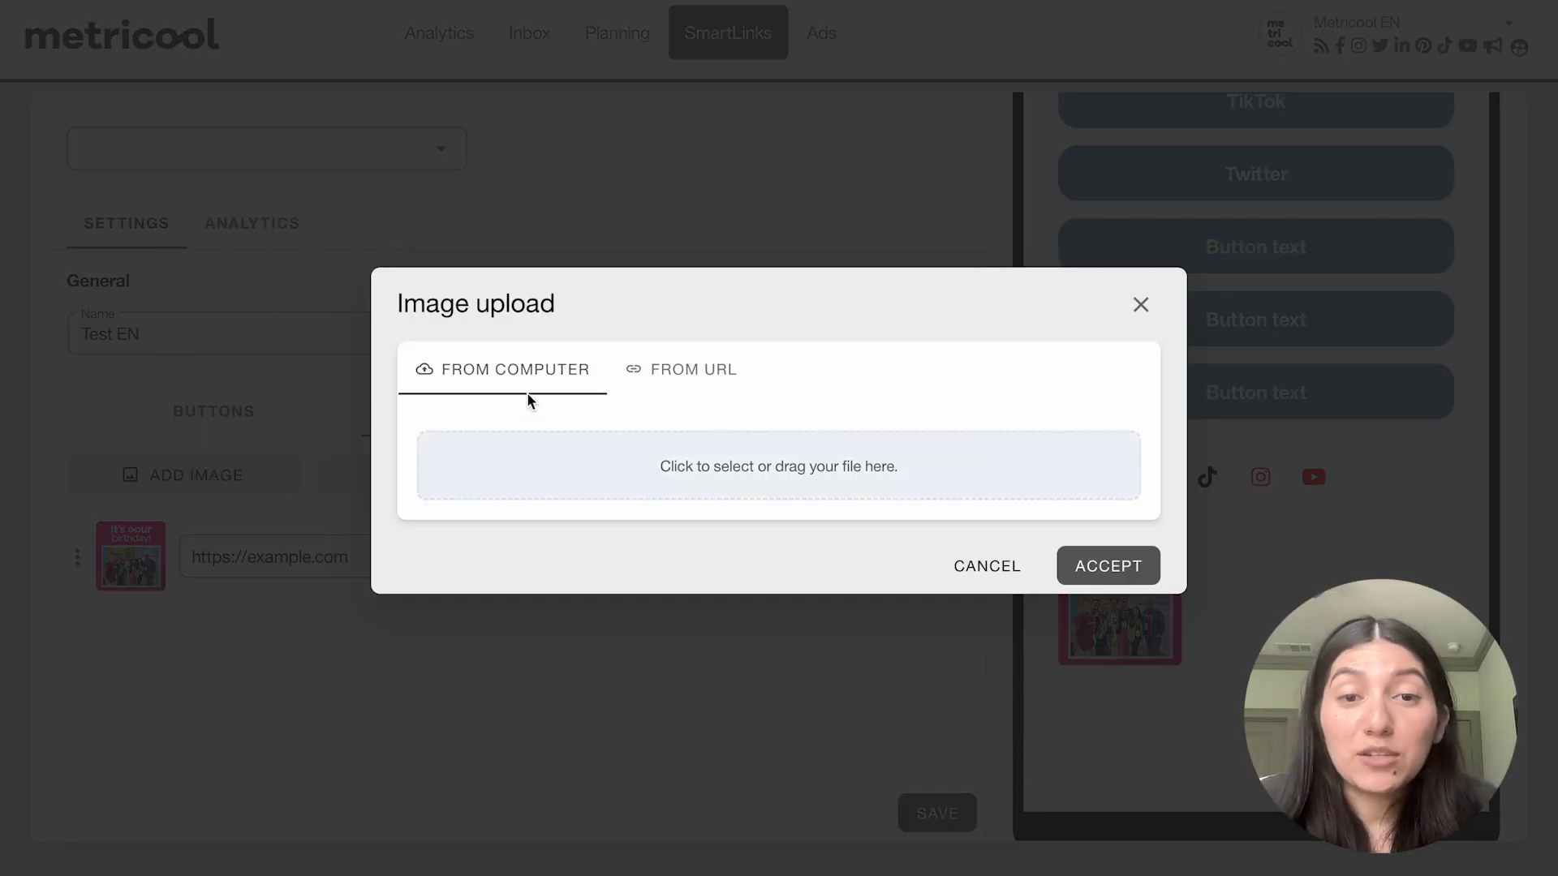
left_click(1139, 307)
left_click(451, 477)
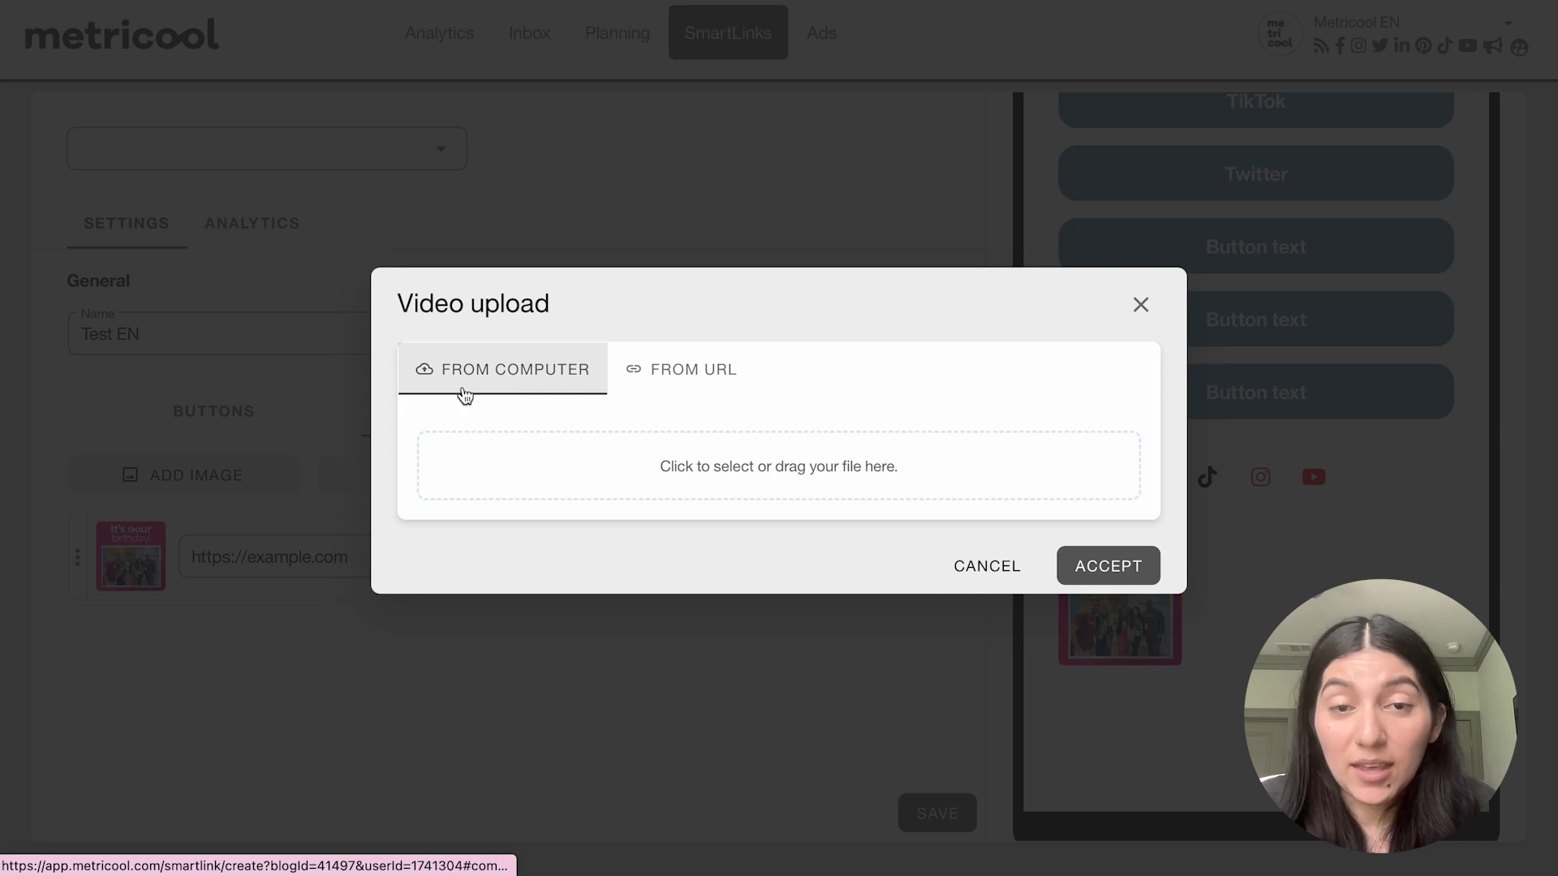
left_click(1141, 306)
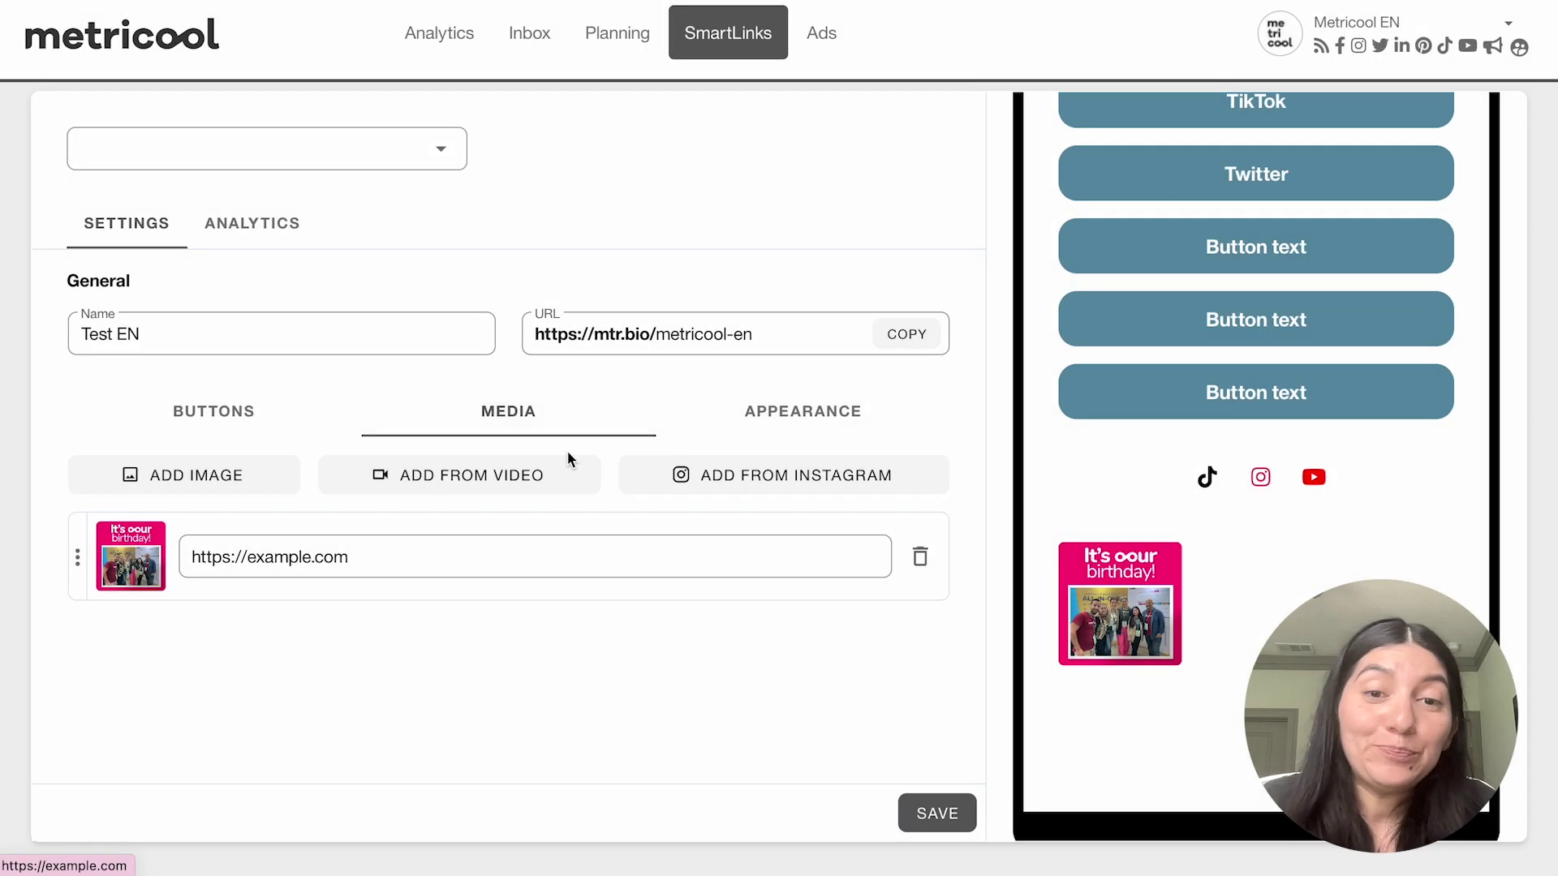
Check the pink birthday image beneath the social icons in the phone preview, then go to Appearance.
scroll(477, 519, "up", 1)
scroll(477, 520, "down", 1)
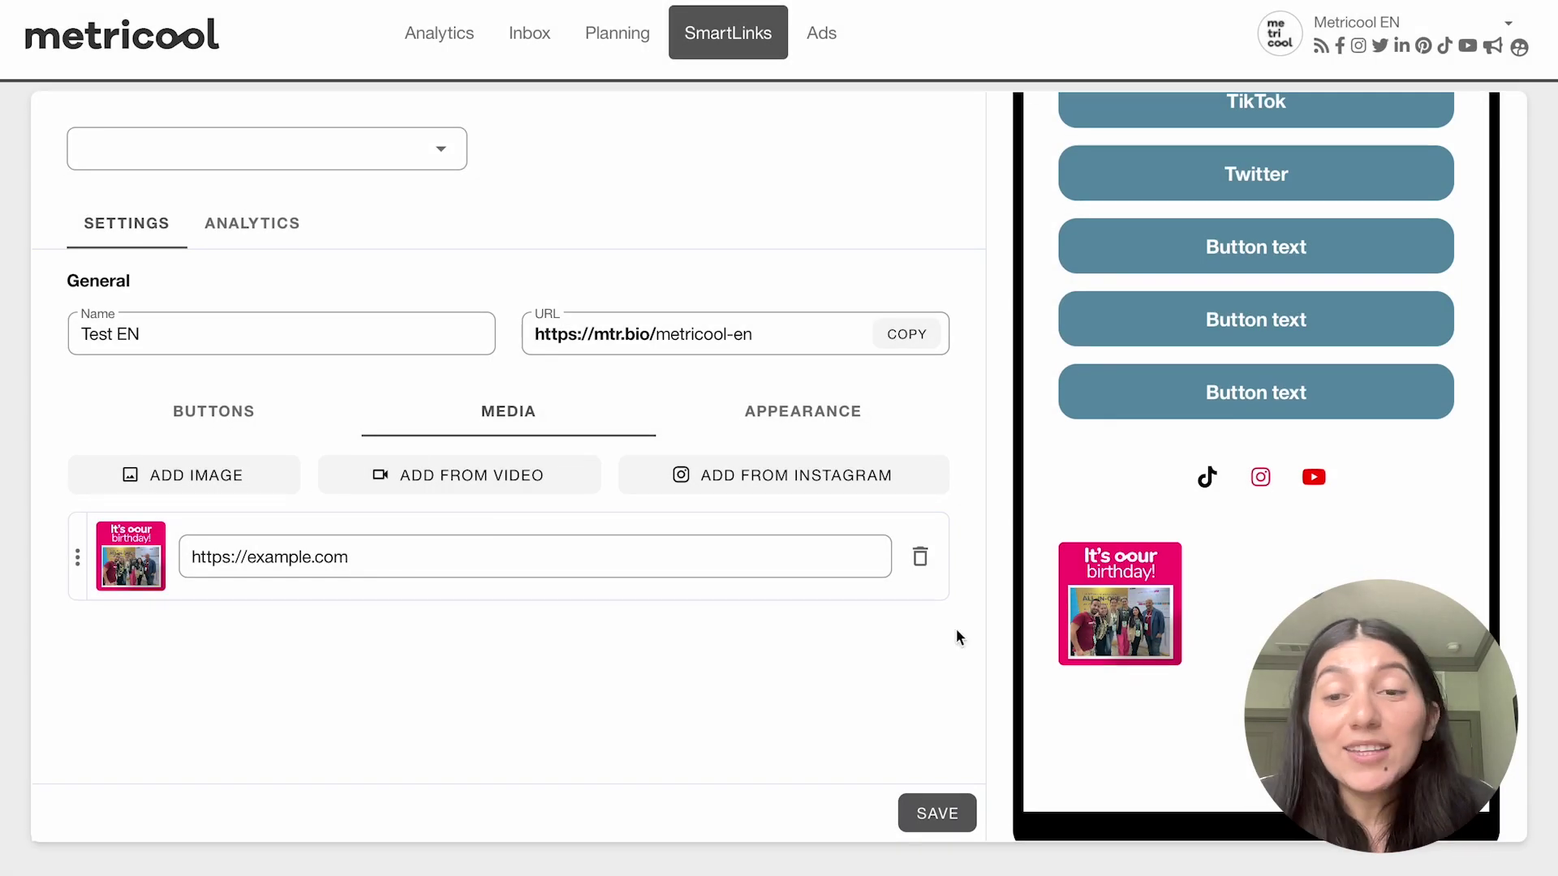
scroll(1241, 393, "up", 5)
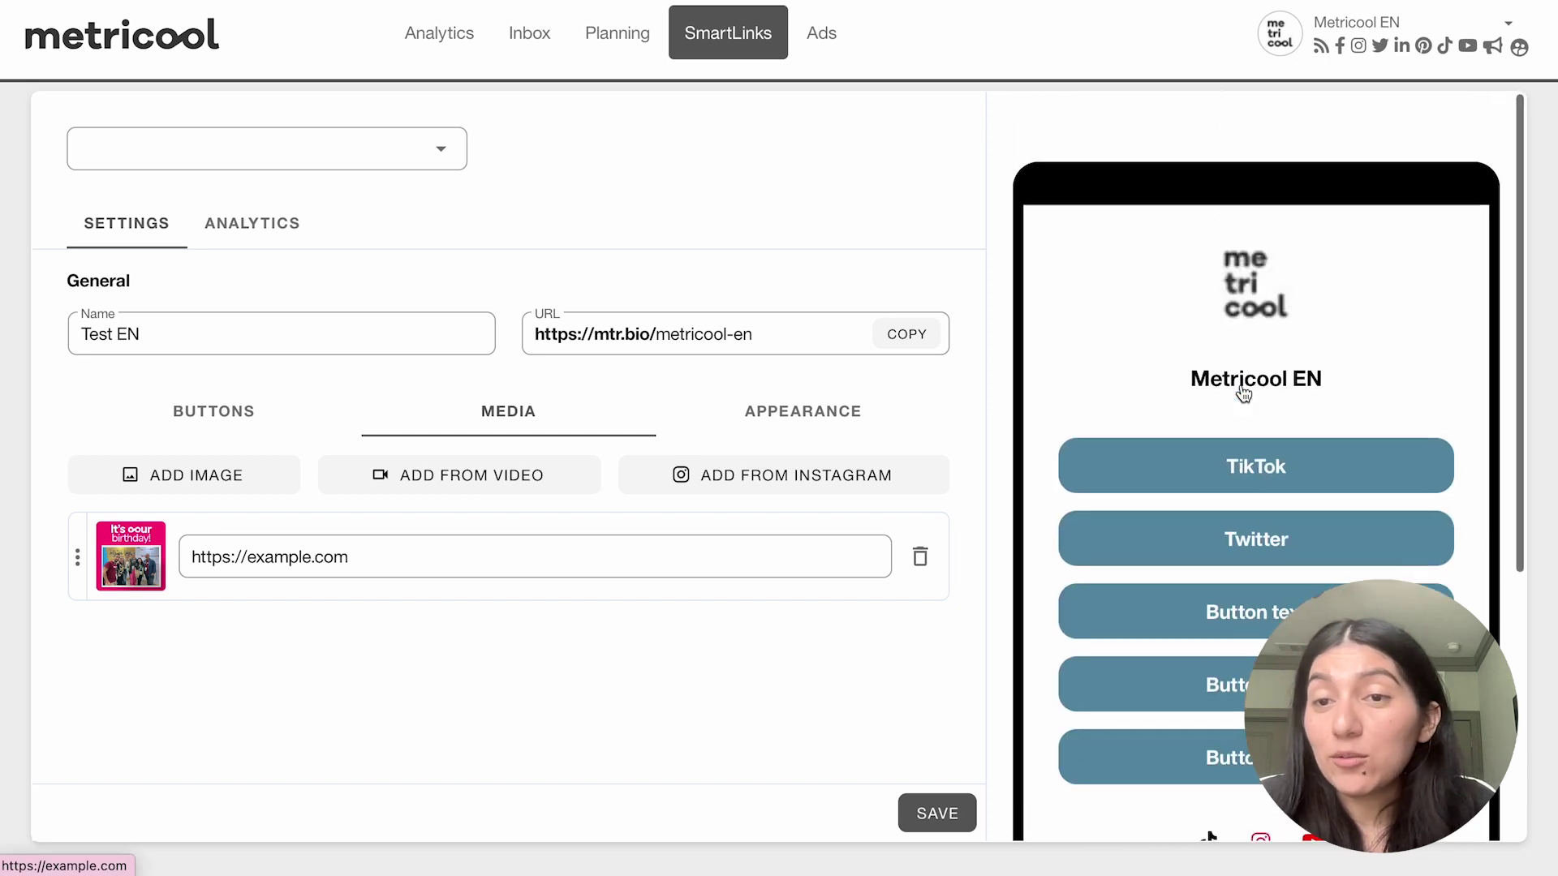
scroll(1242, 381, "down", 5)
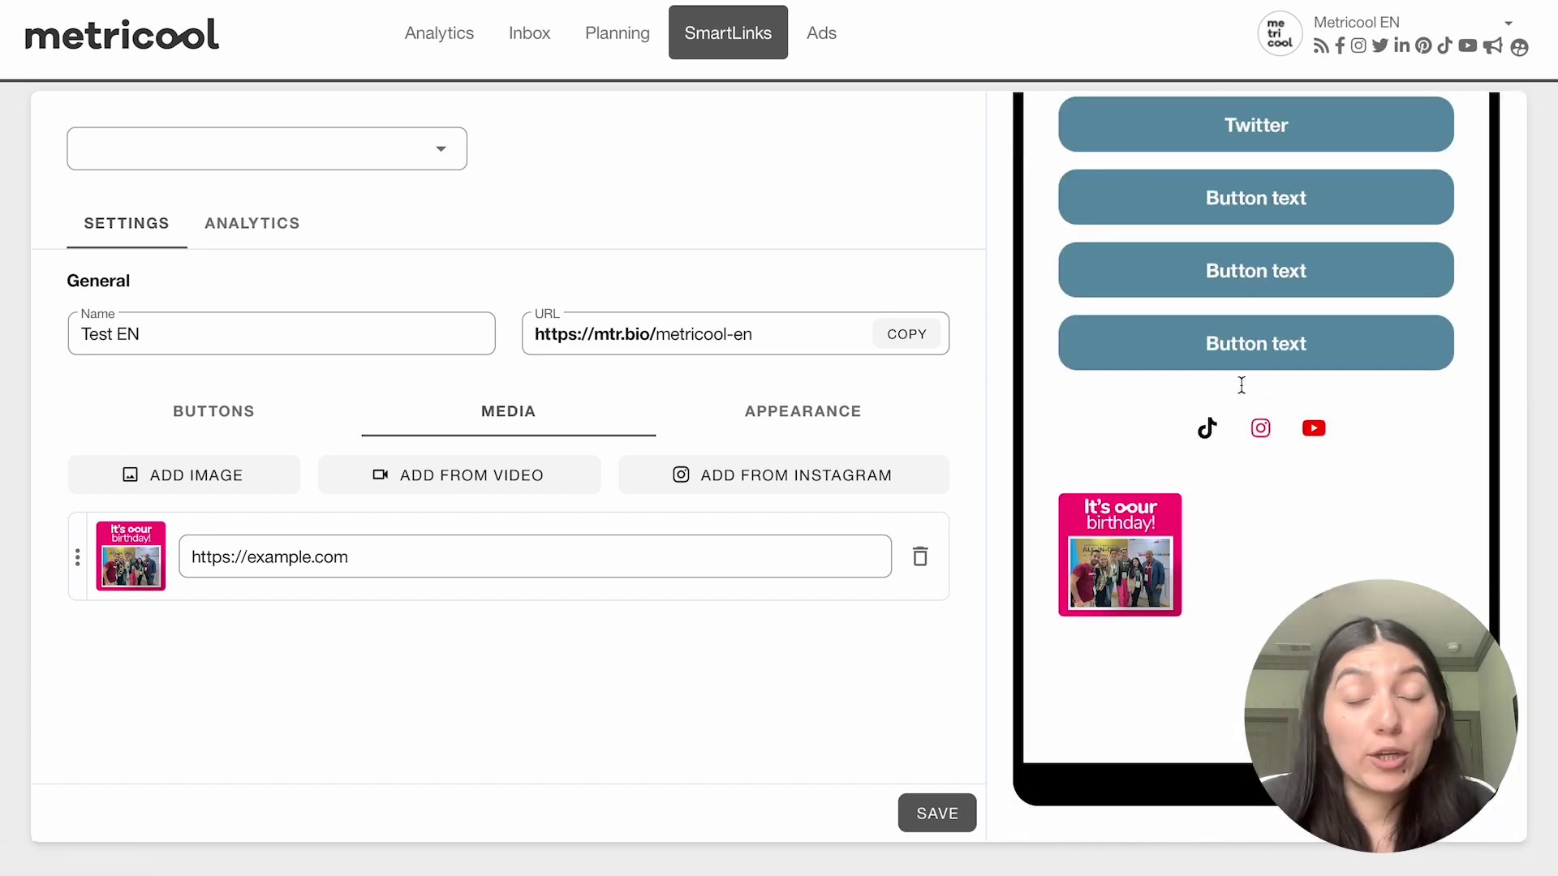
left_click(835, 430)
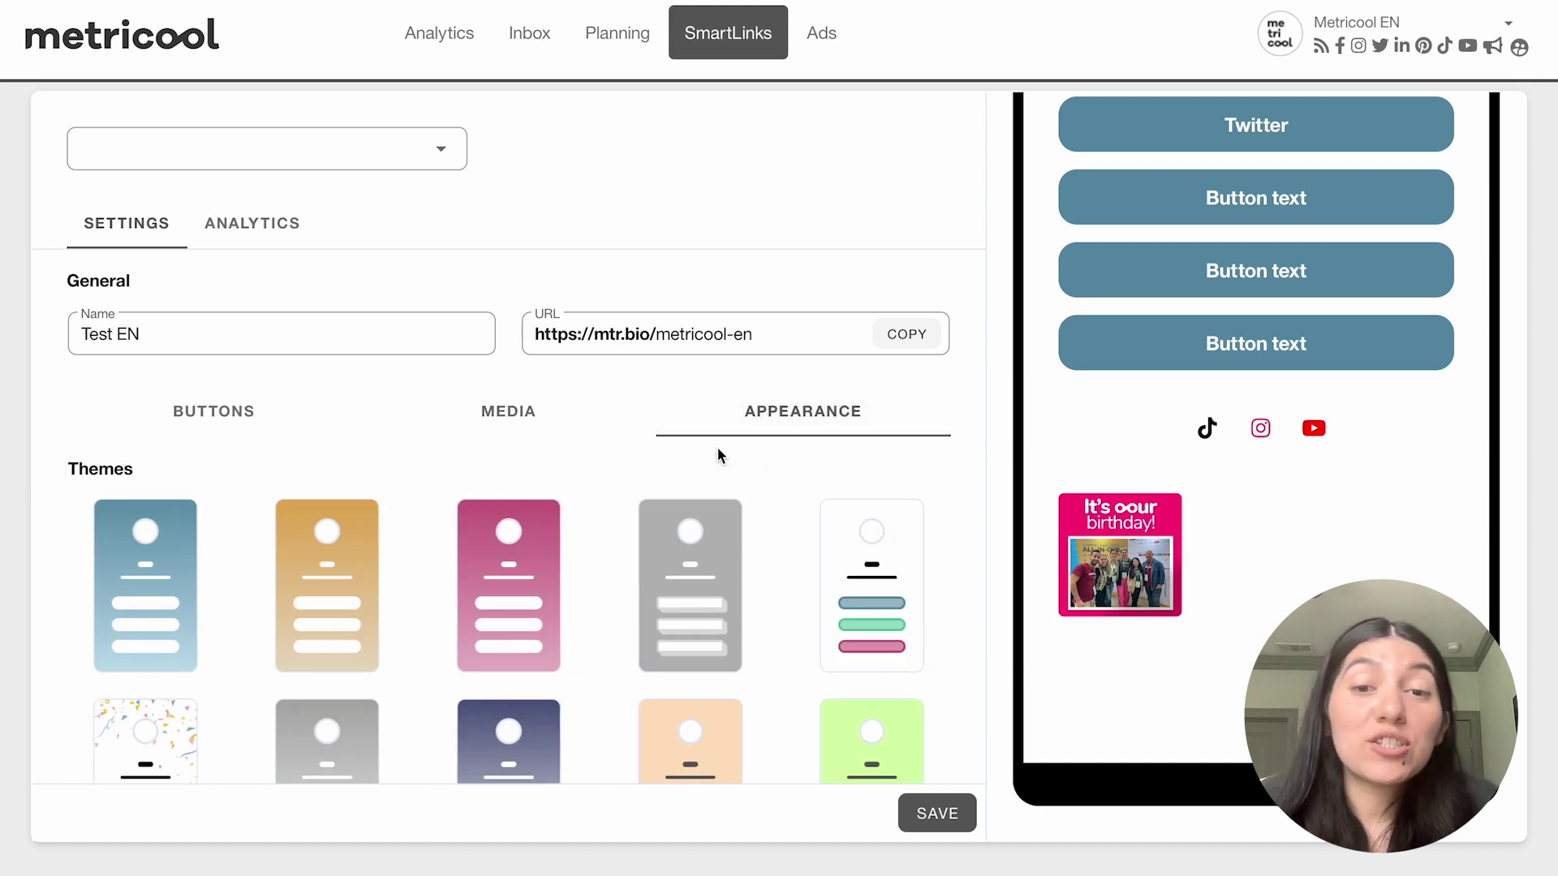
Enter 'Test SmartLink for YouTube Course' as the header description under the Metricool EN title.
scroll(288, 713, "down", 1)
scroll(288, 712, "down", 1)
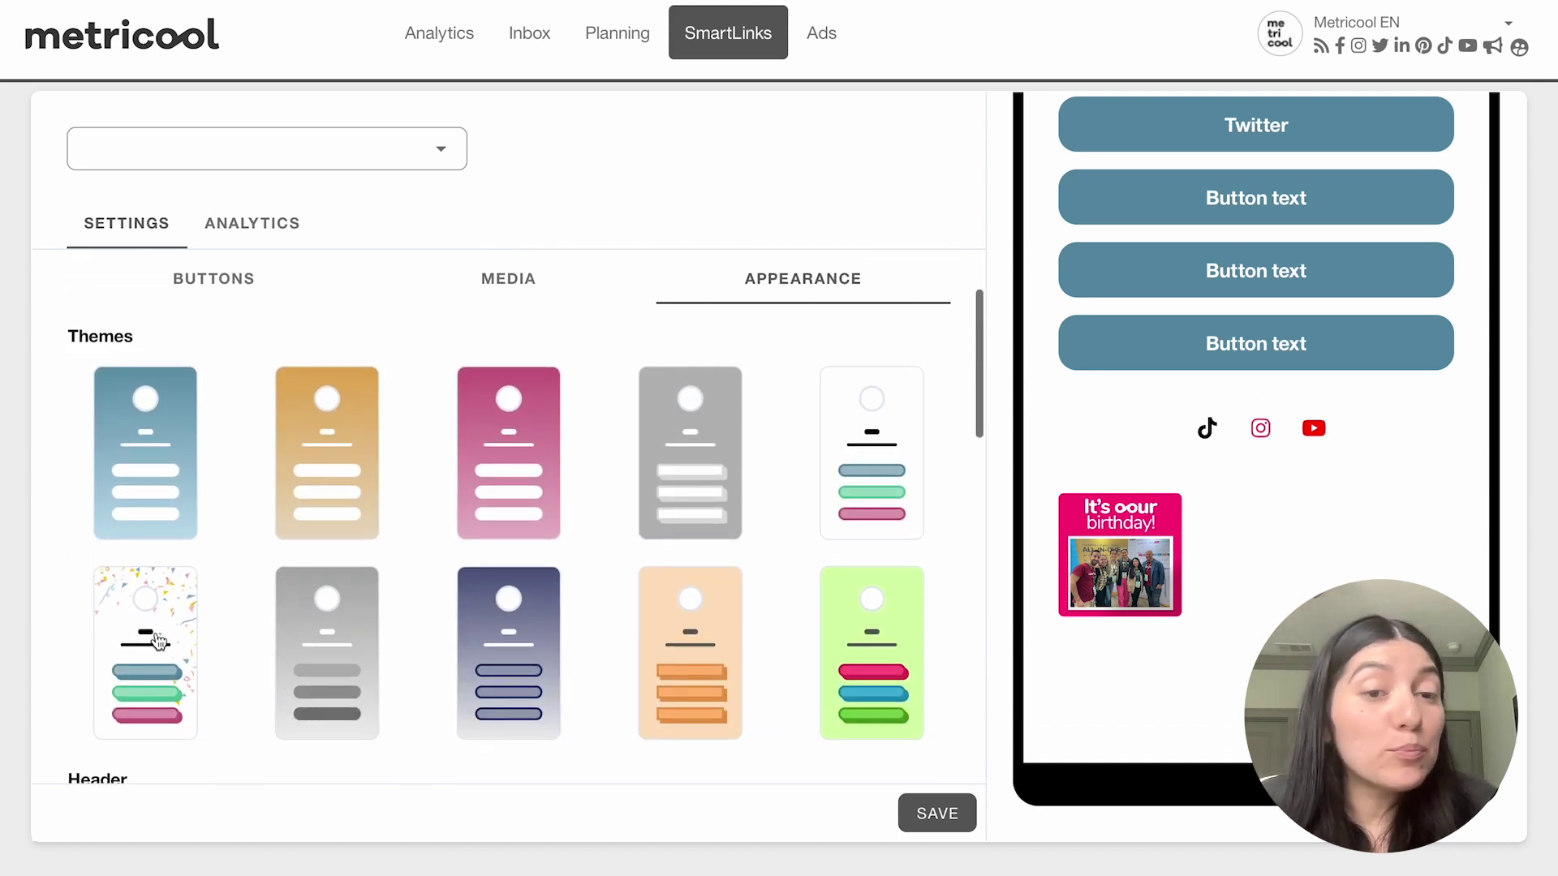
scroll(814, 661, "down", 2)
scroll(815, 661, "up", 2)
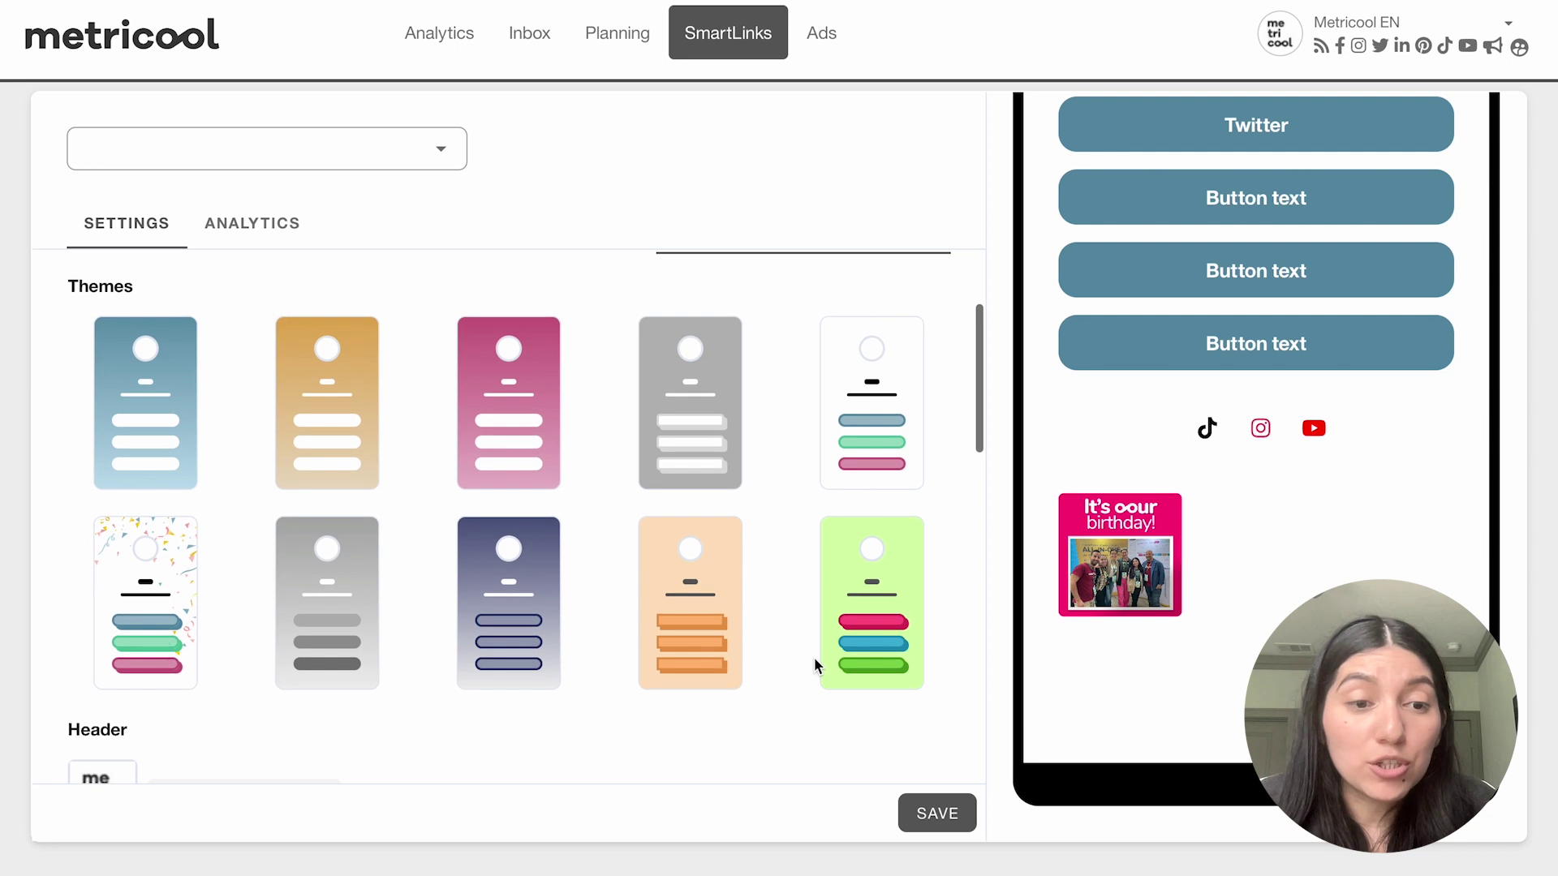
scroll(815, 661, "down", 4)
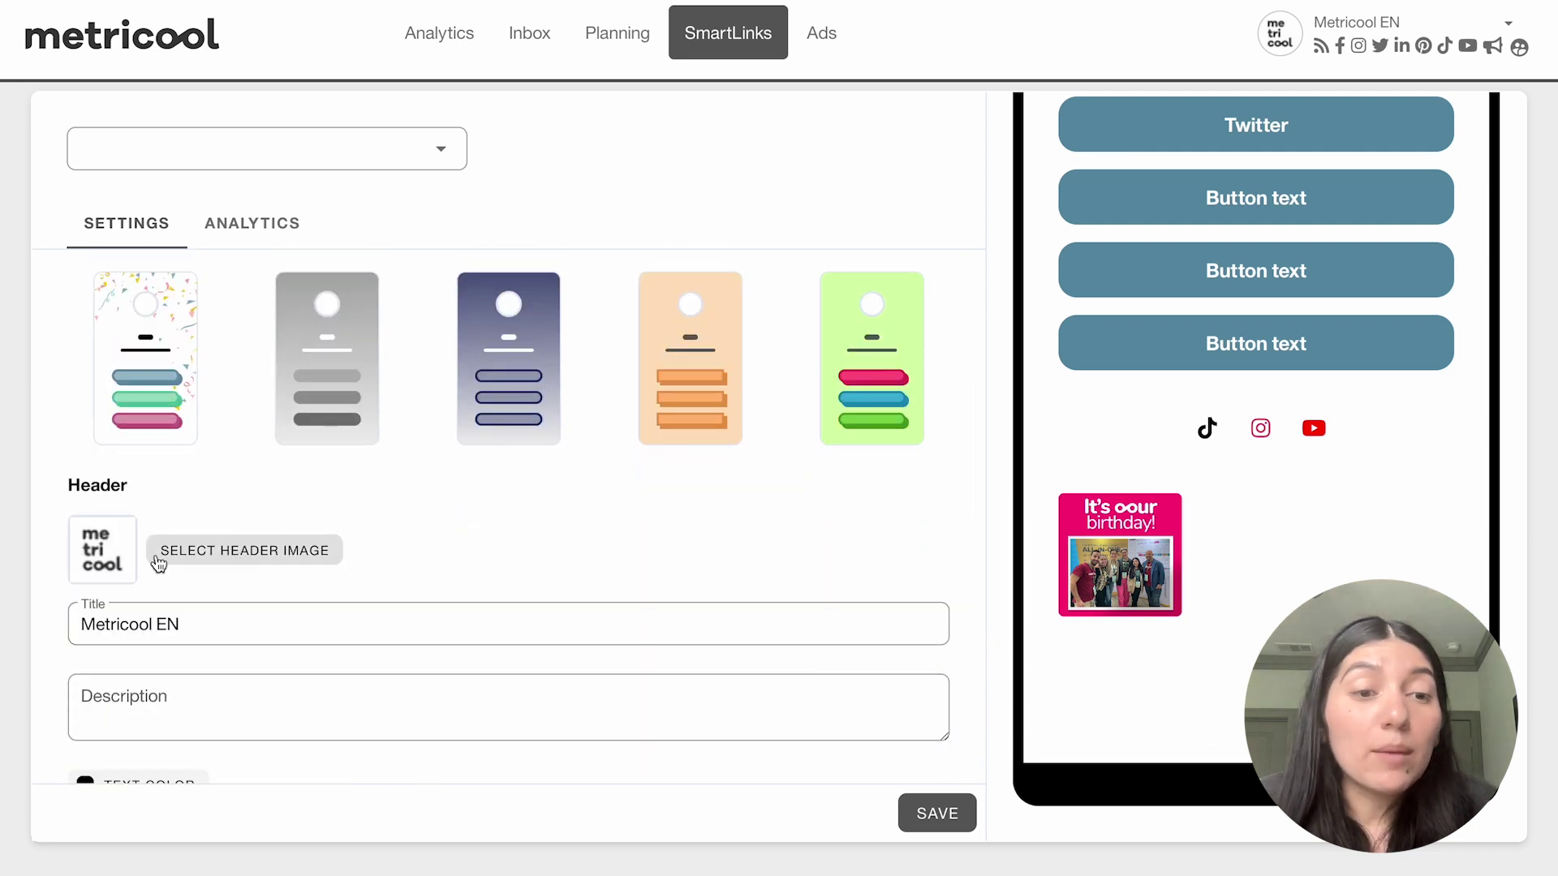
scroll(1279, 375, "up", 5)
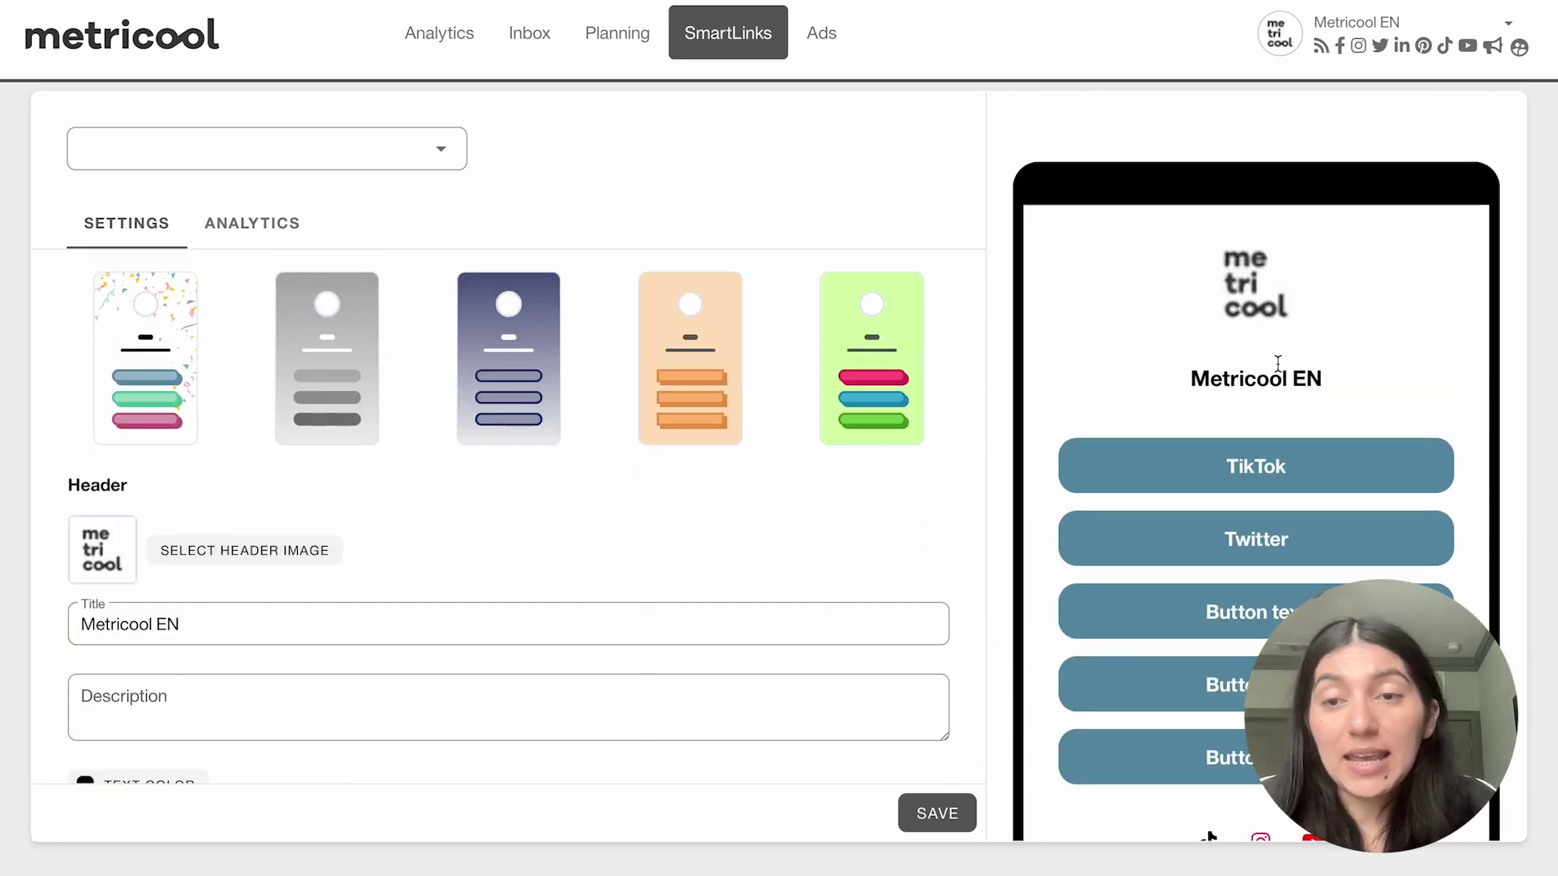
scroll(1279, 362, "down", 1)
scroll(432, 561, "down", 2)
left_click(136, 437)
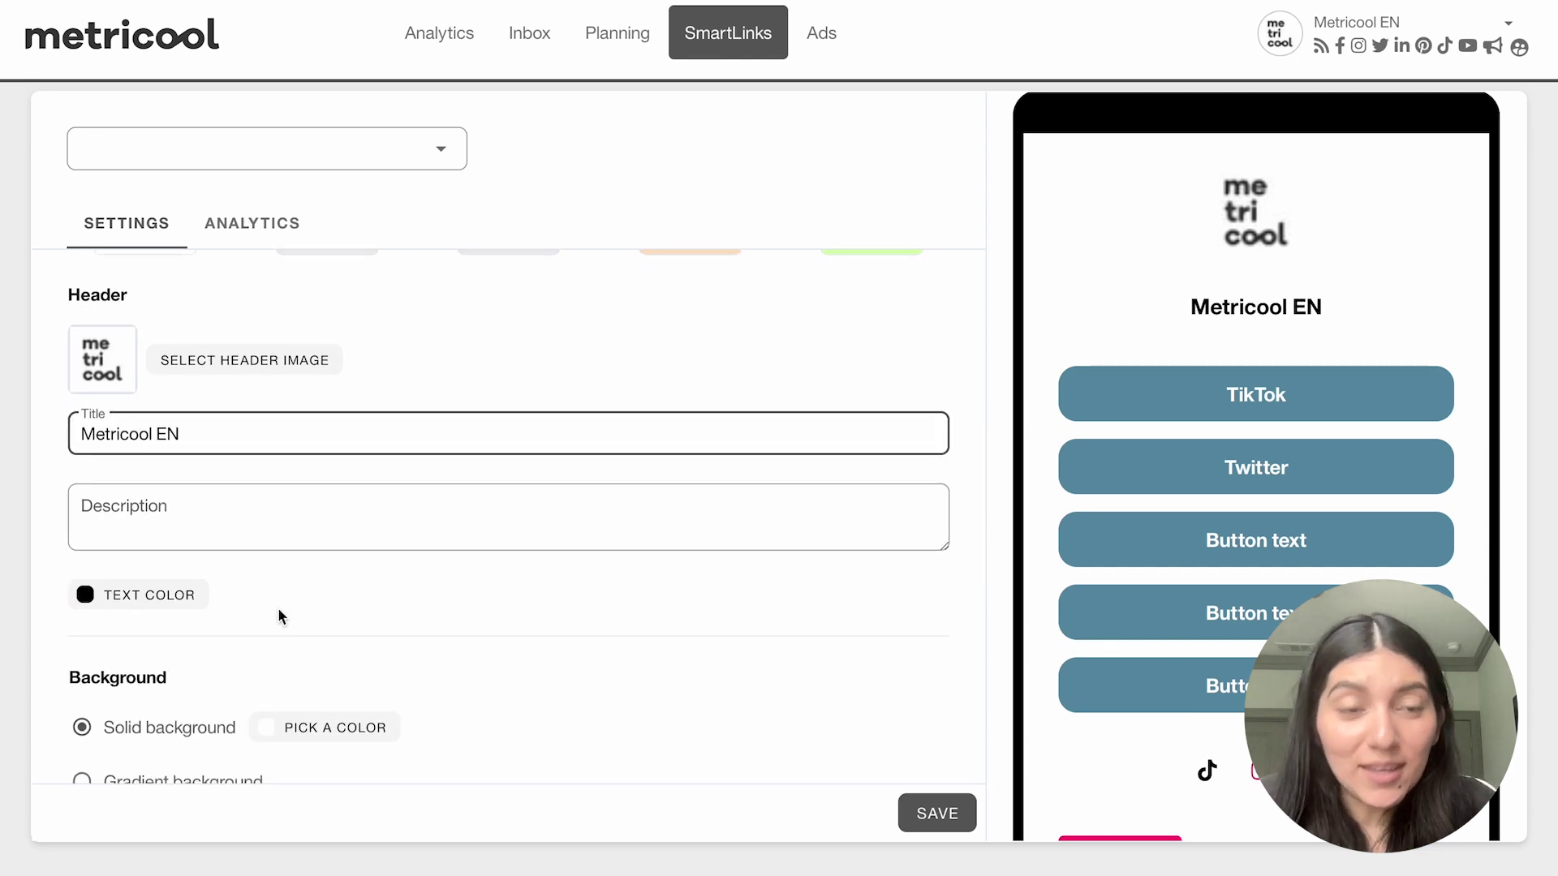
left_click(94, 513)
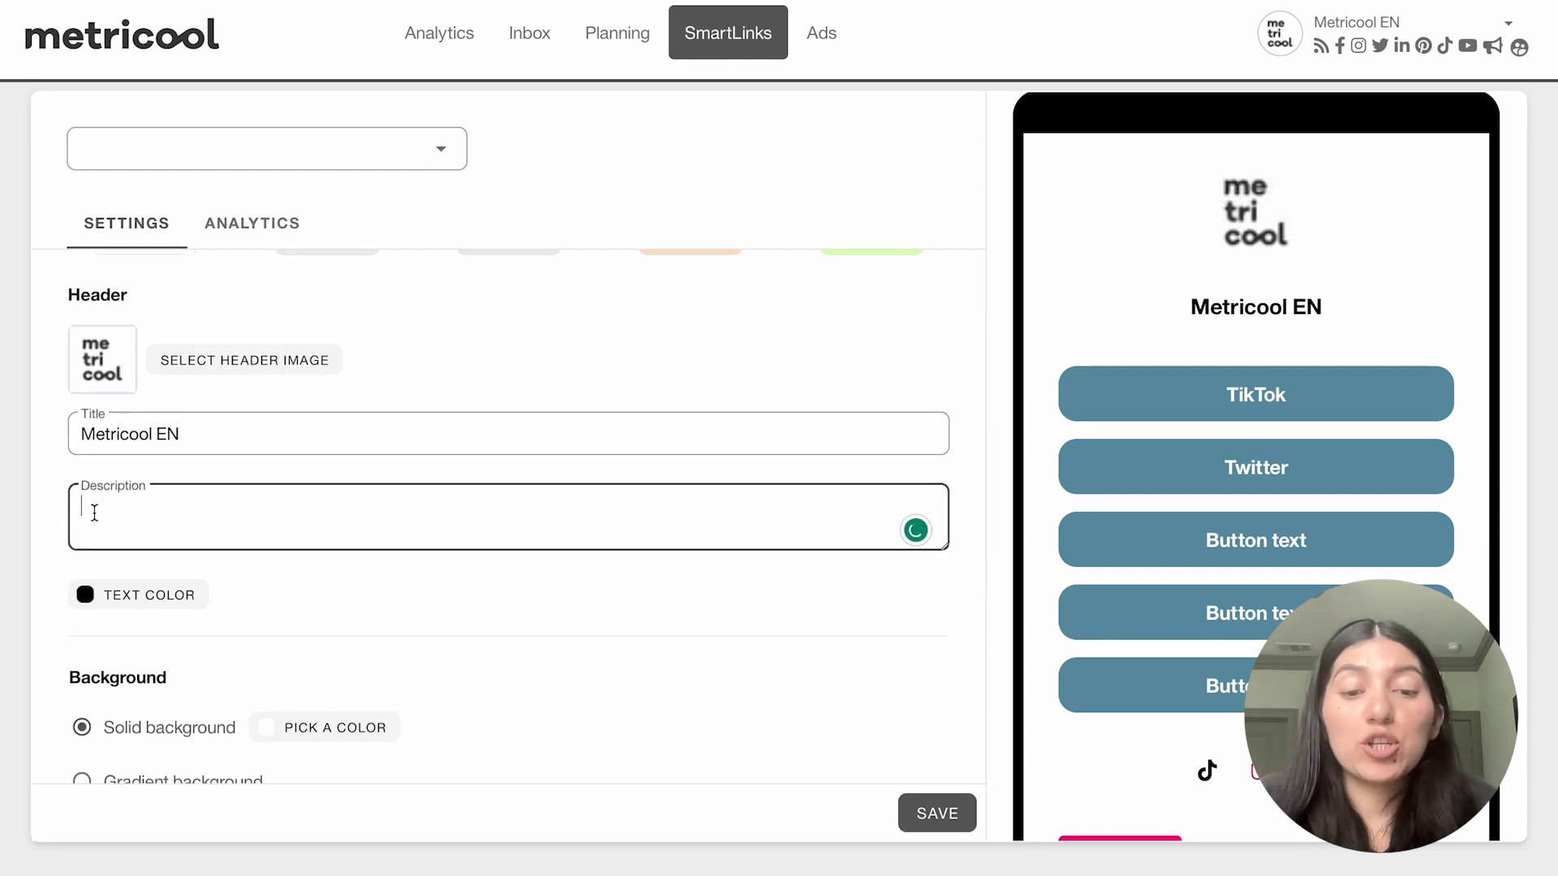
type("Test ")
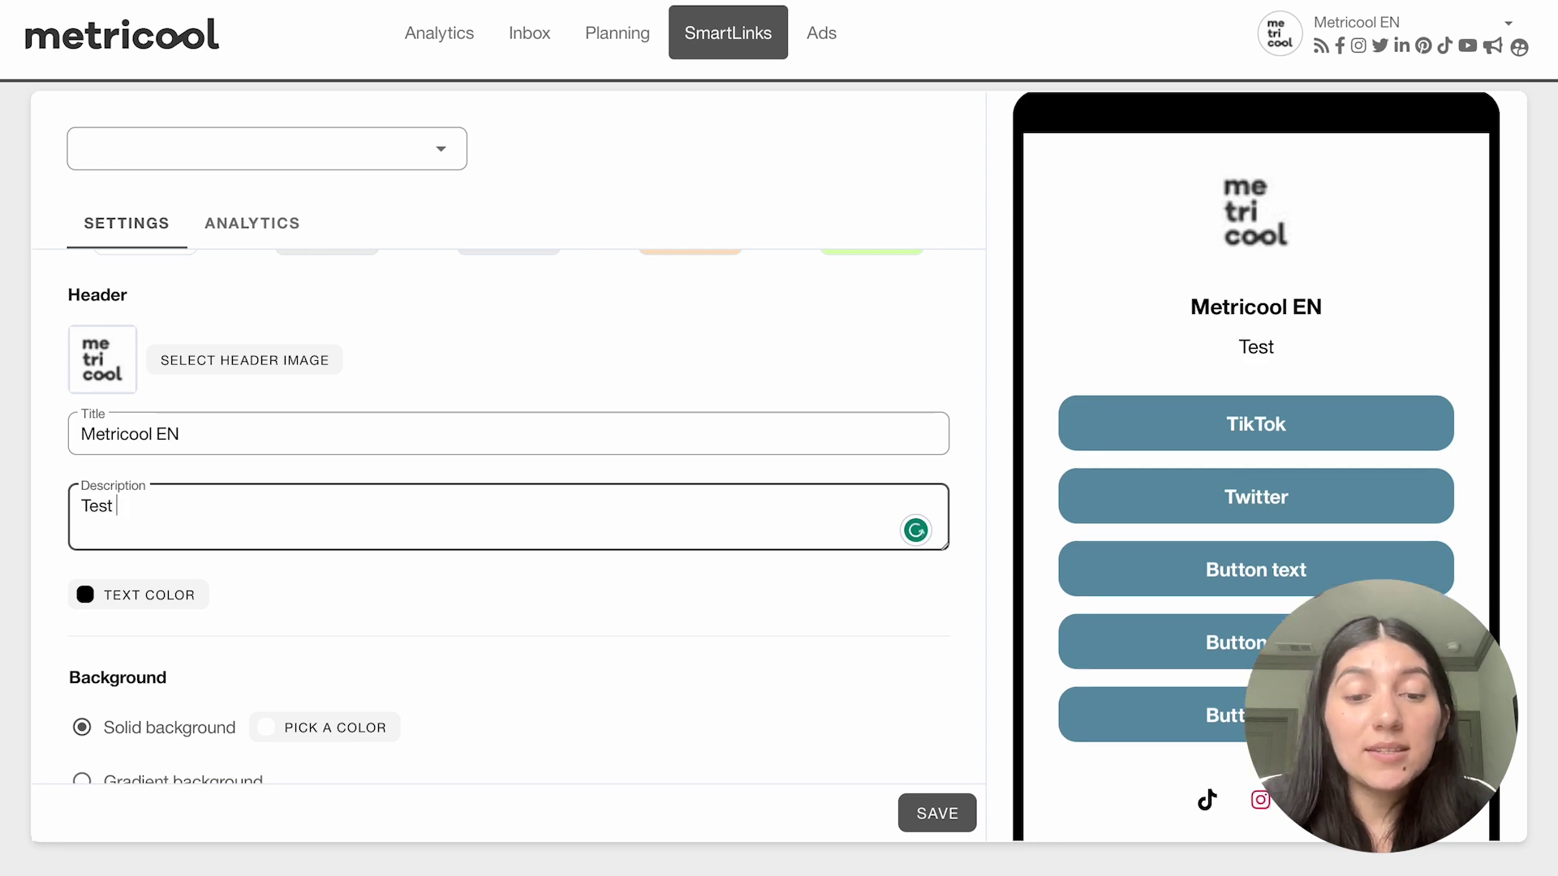
type("SmartLink for ")
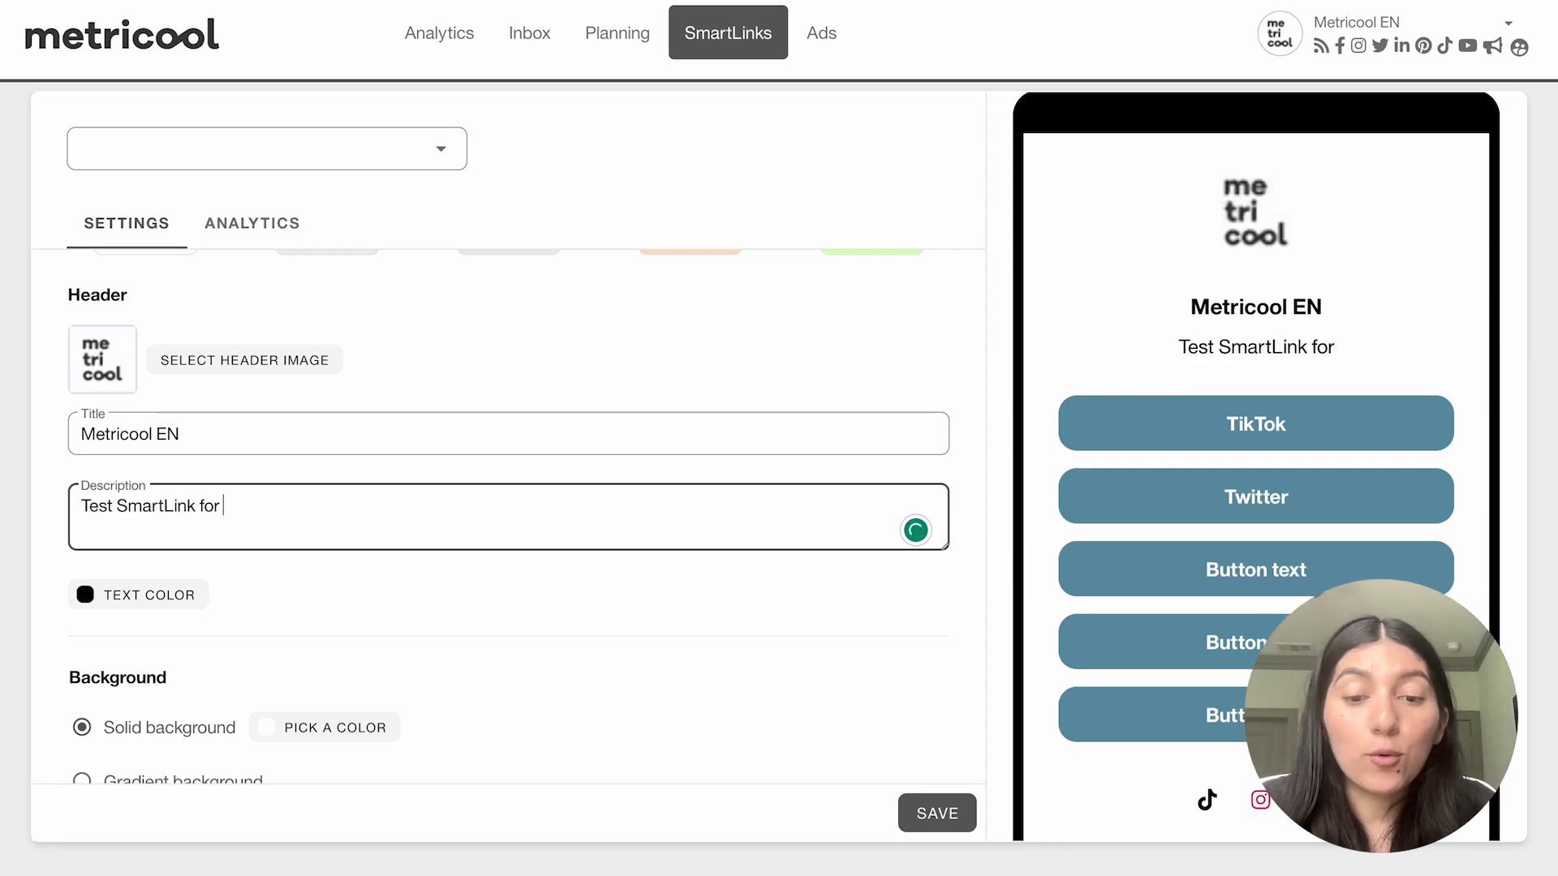
type("YouTube Course")
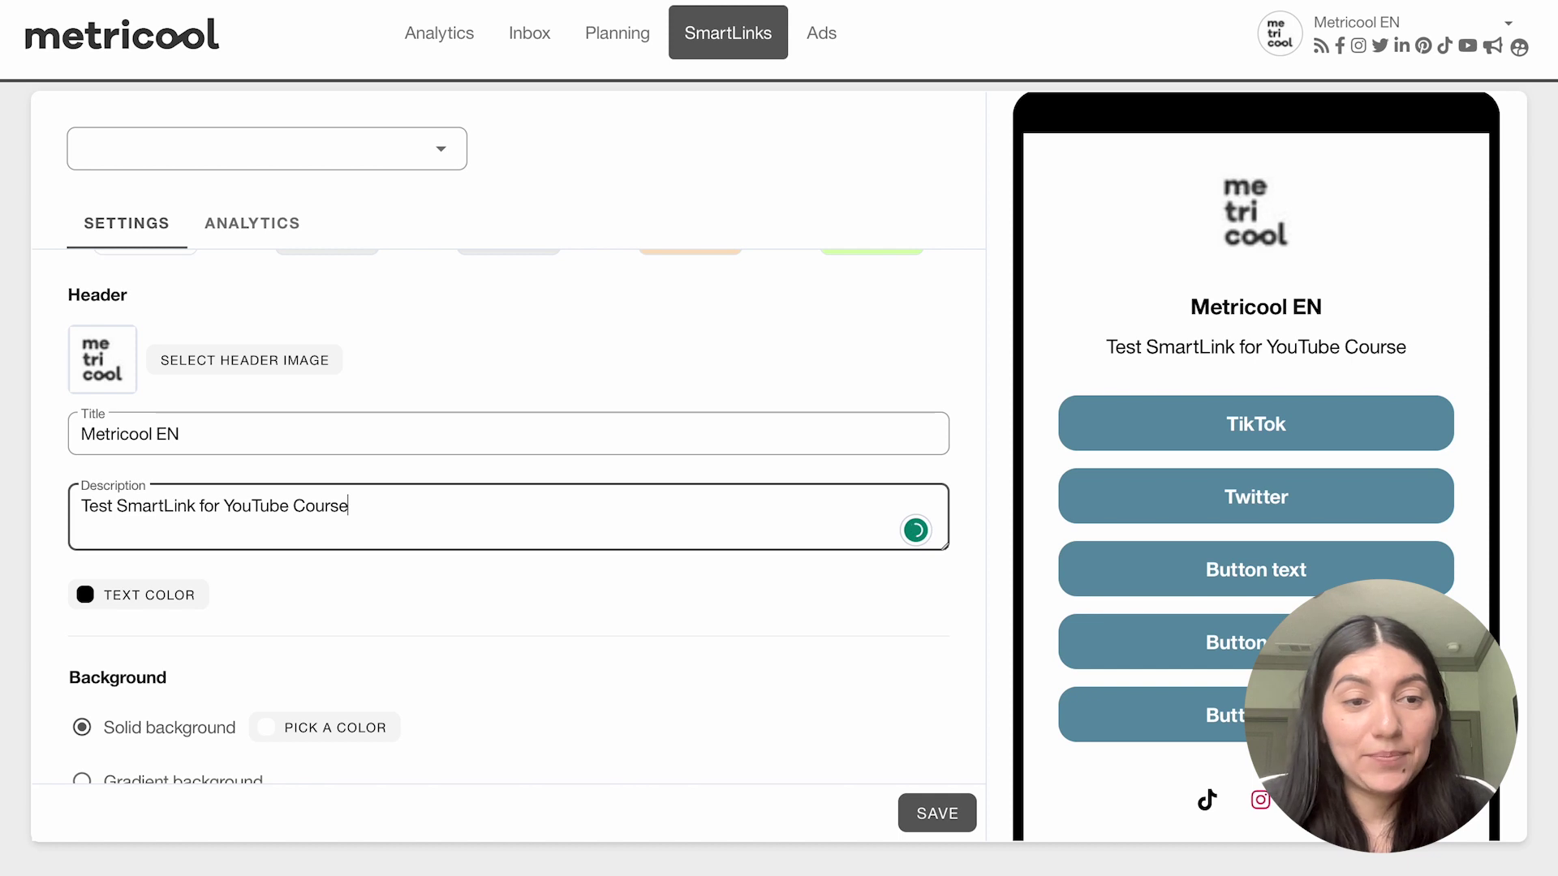
Try the solid colour, gradient and image page backgrounds without uploading a background image.
scroll(183, 623, "down", 2)
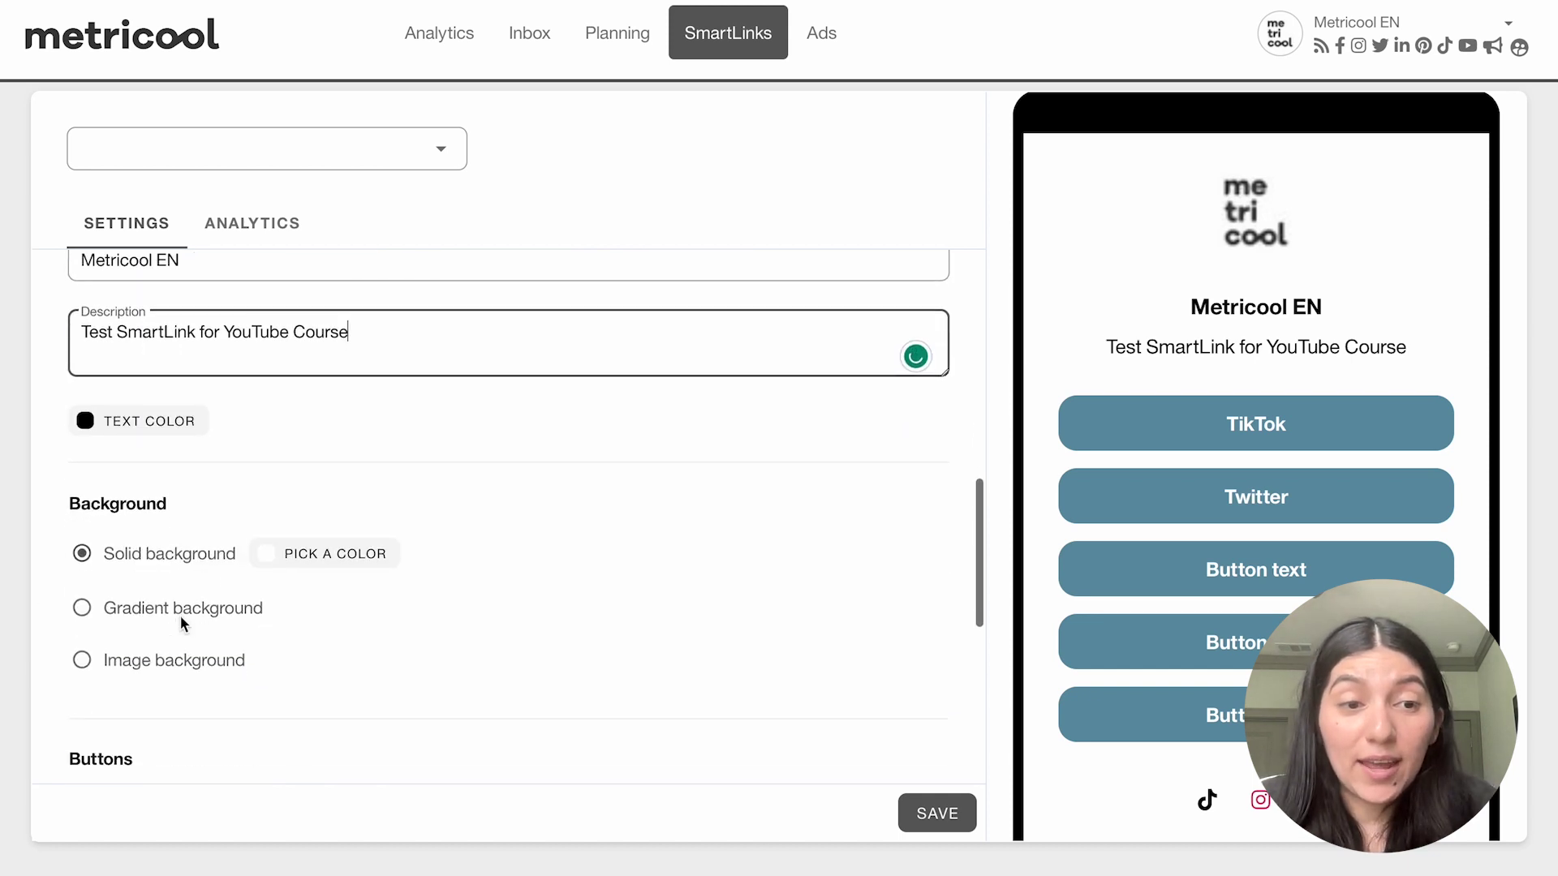
scroll(183, 623, "down", 1)
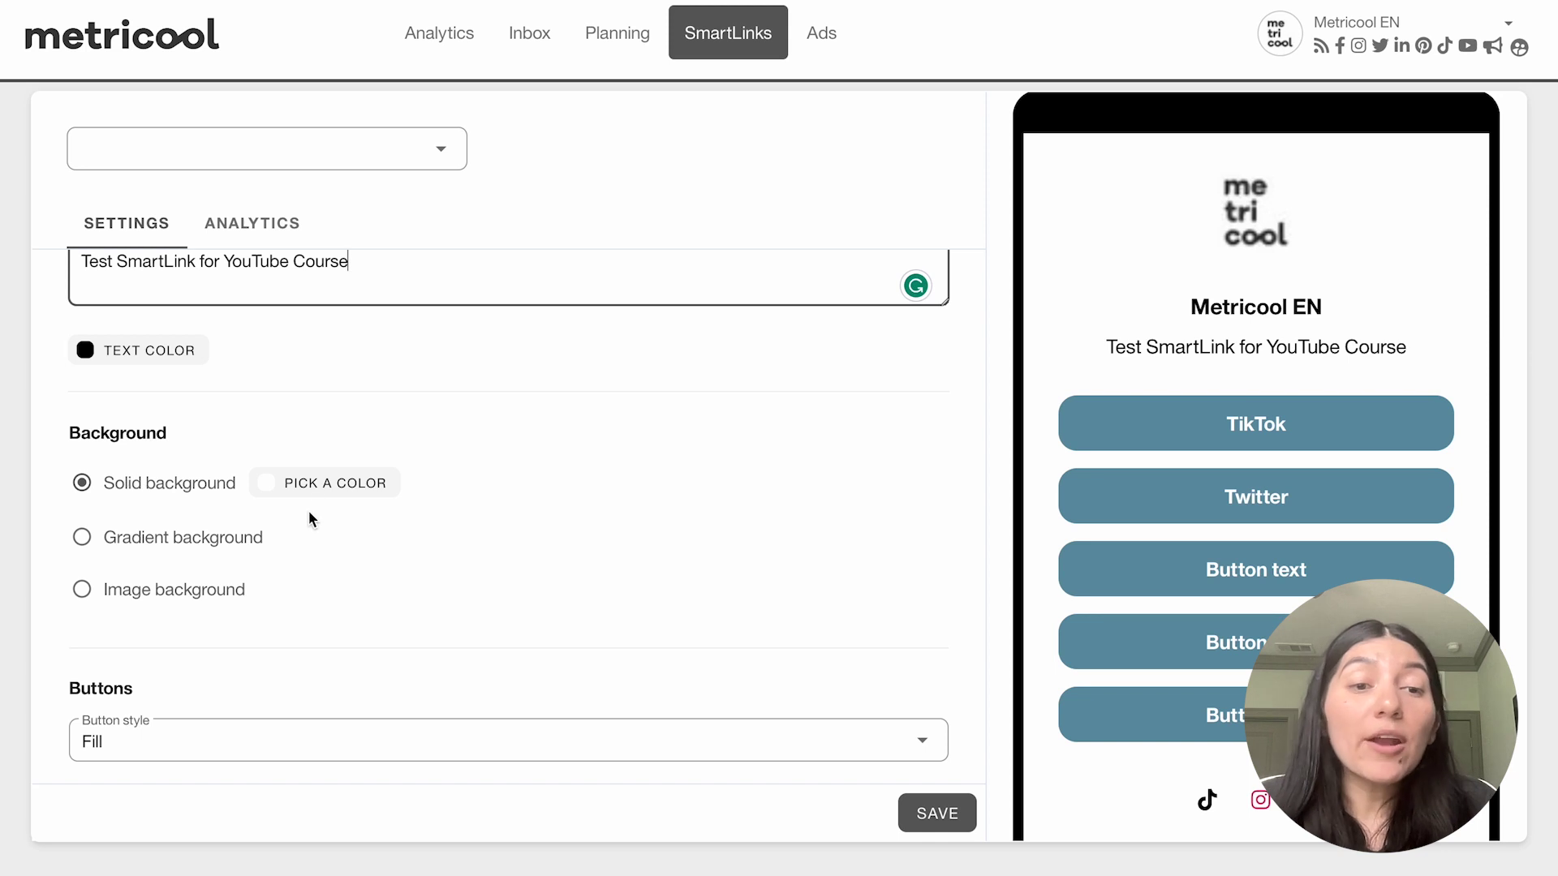
left_click(328, 484)
left_click(172, 515)
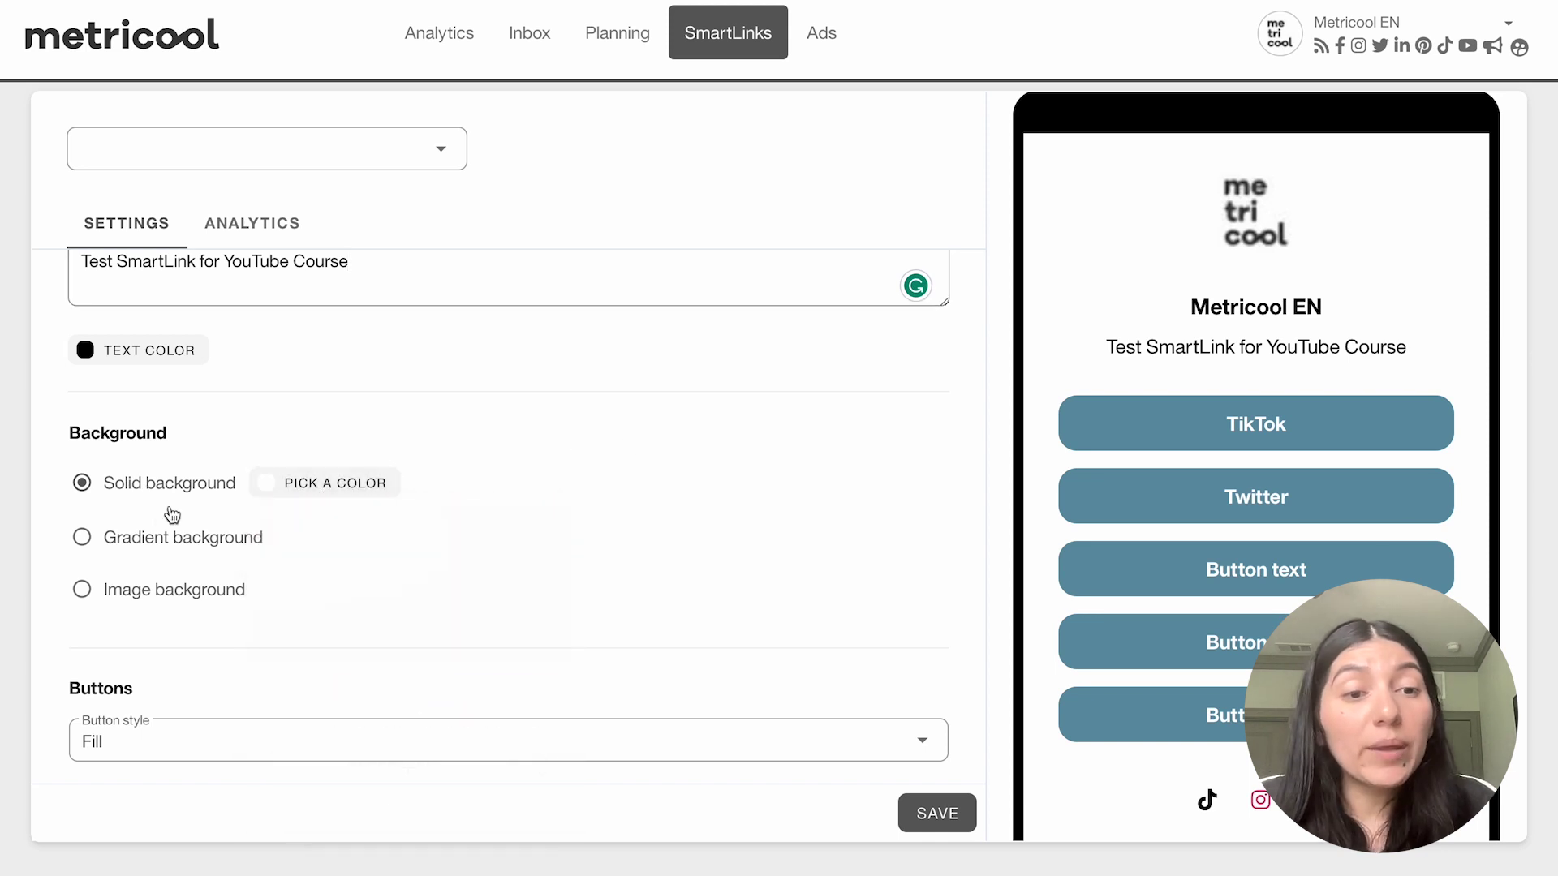
left_click(113, 545)
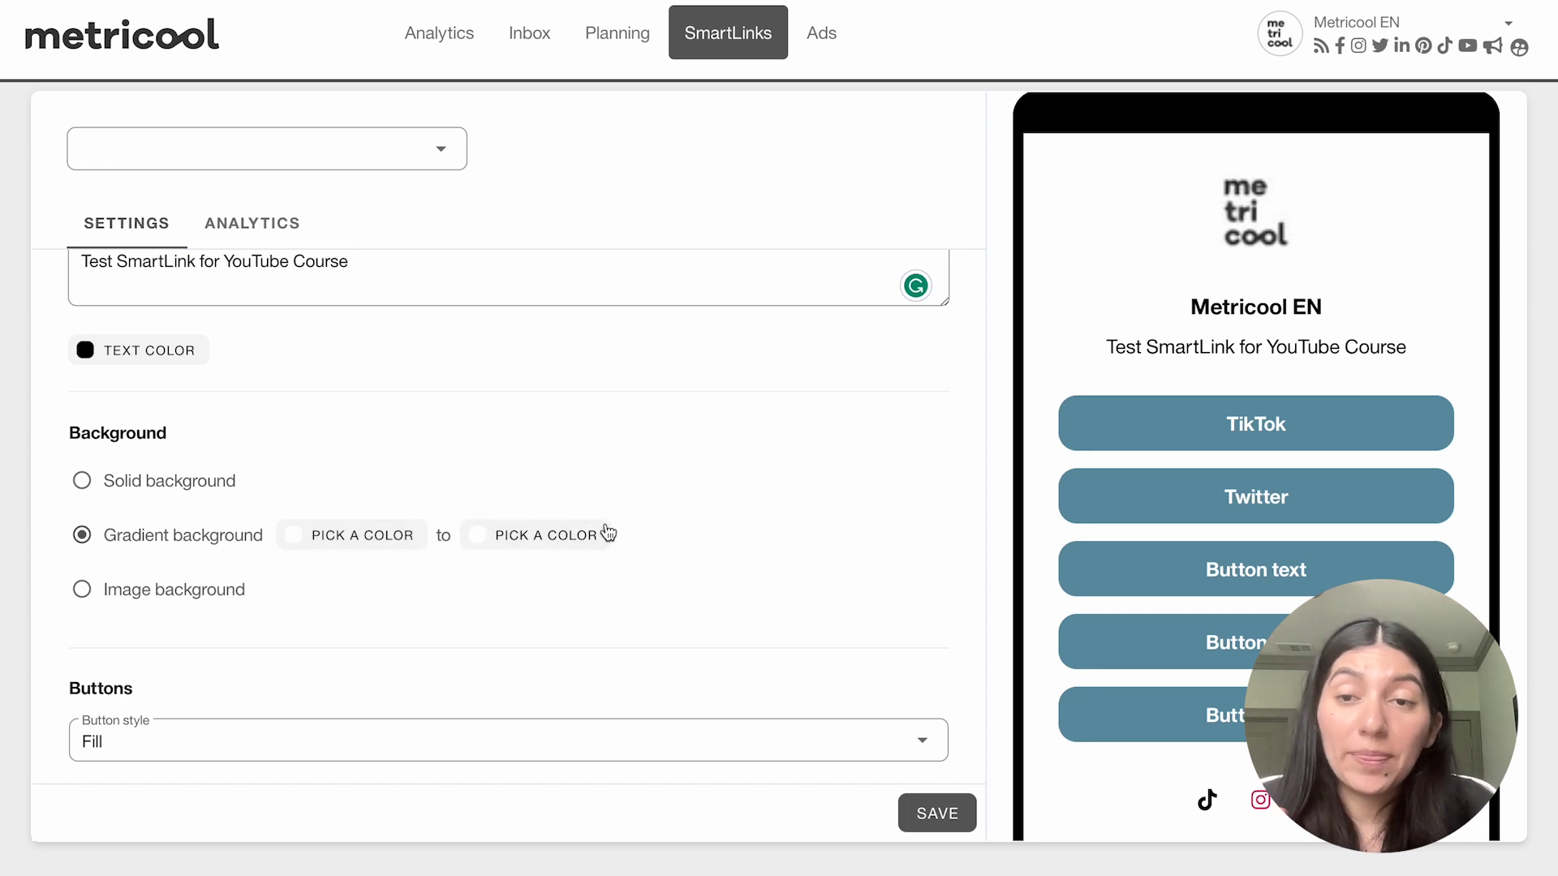
left_click(83, 590)
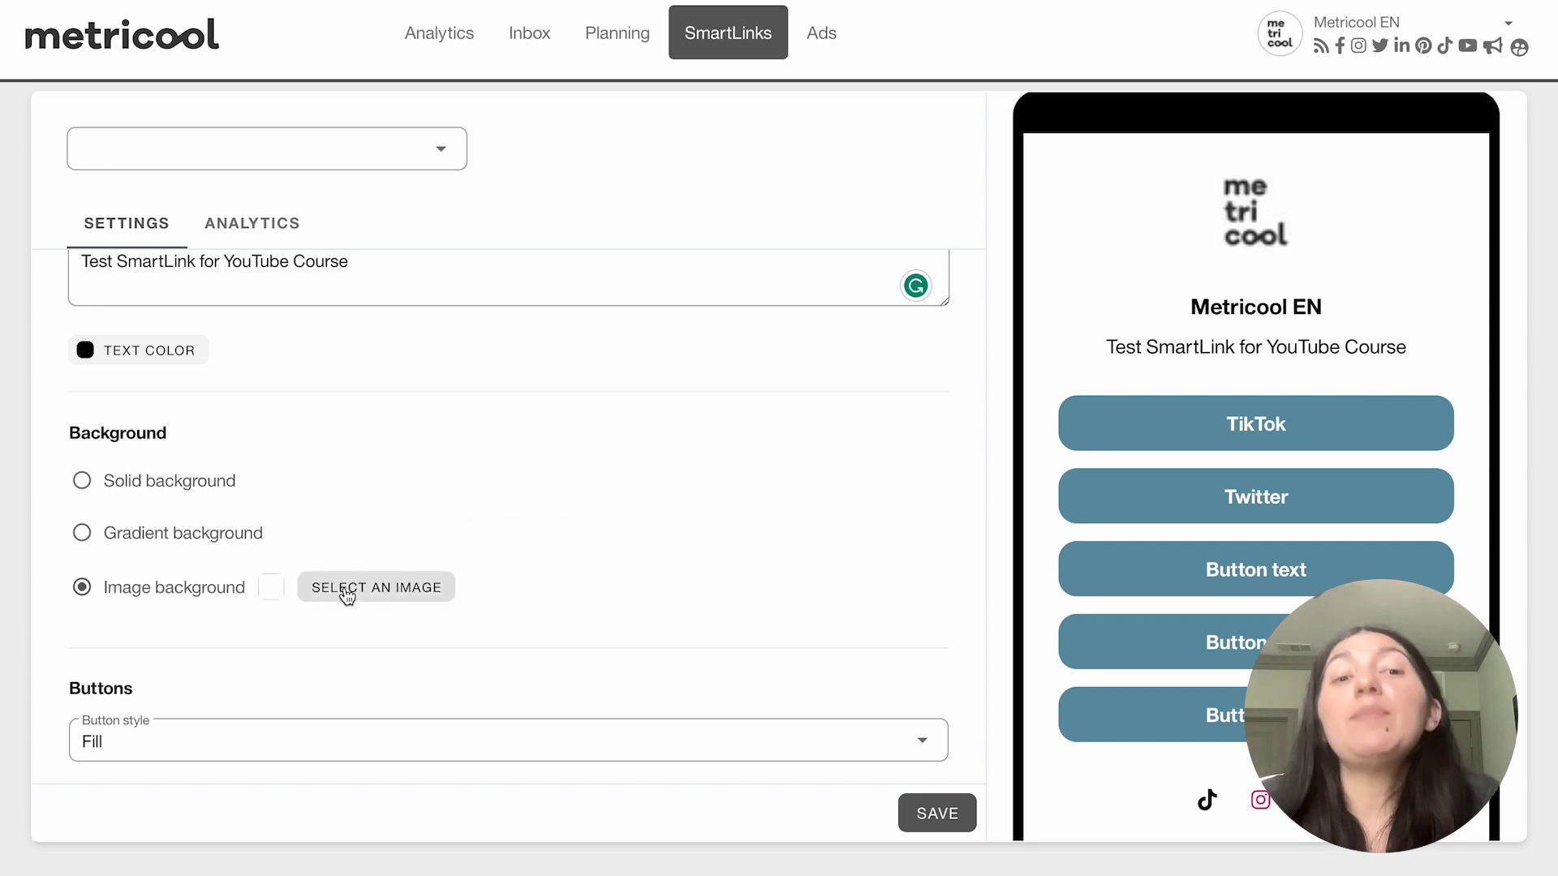
left_click(401, 599)
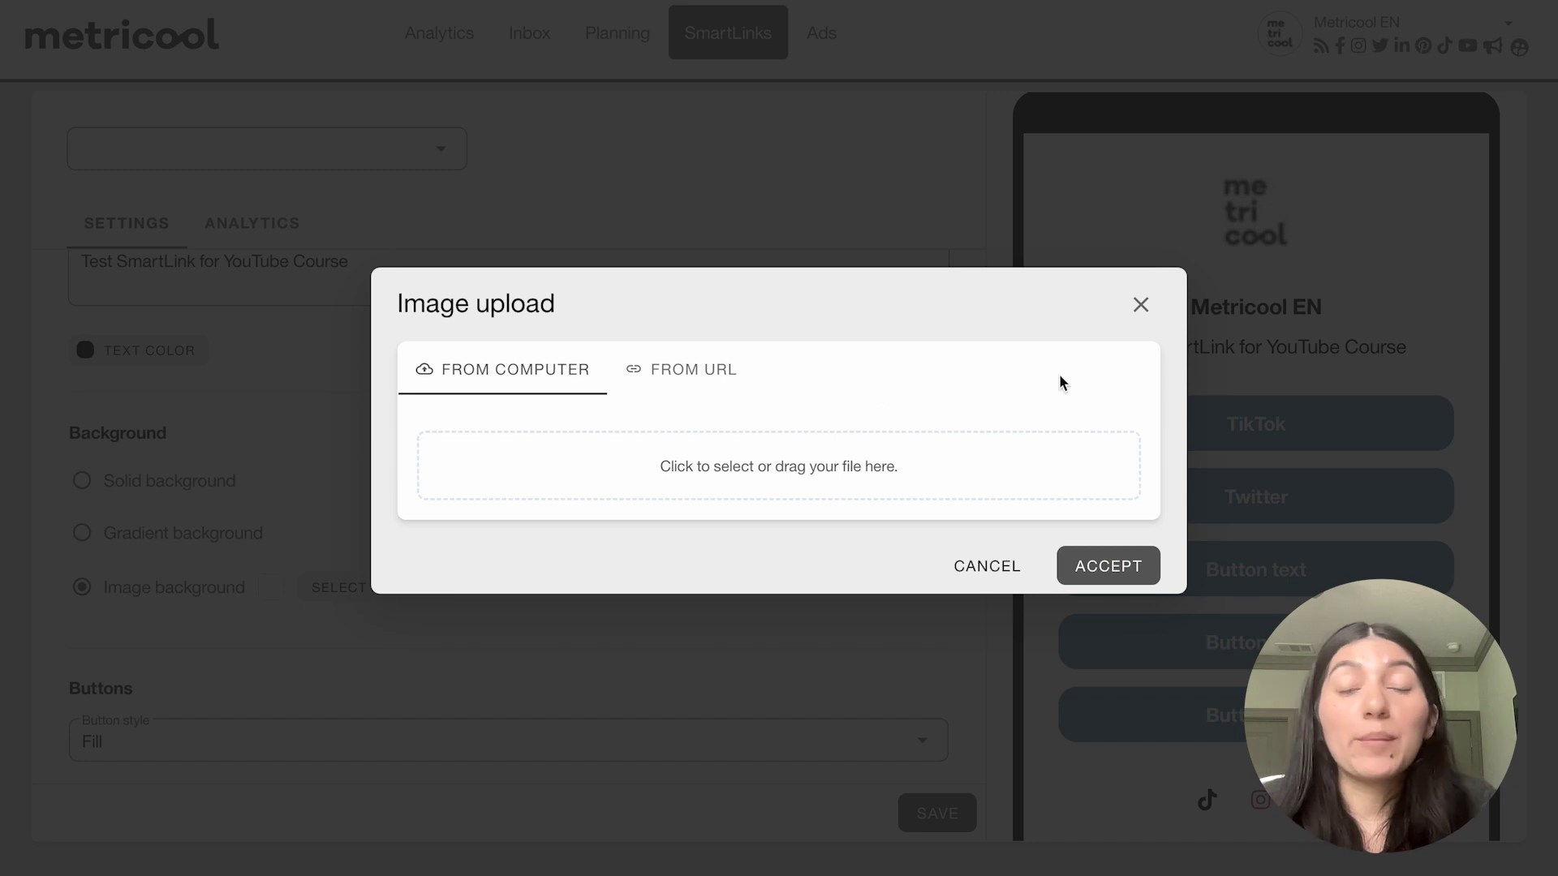
left_click(1128, 306)
Keep the Fill button style for the SmartLink's buttons.
scroll(513, 514, "down", 3)
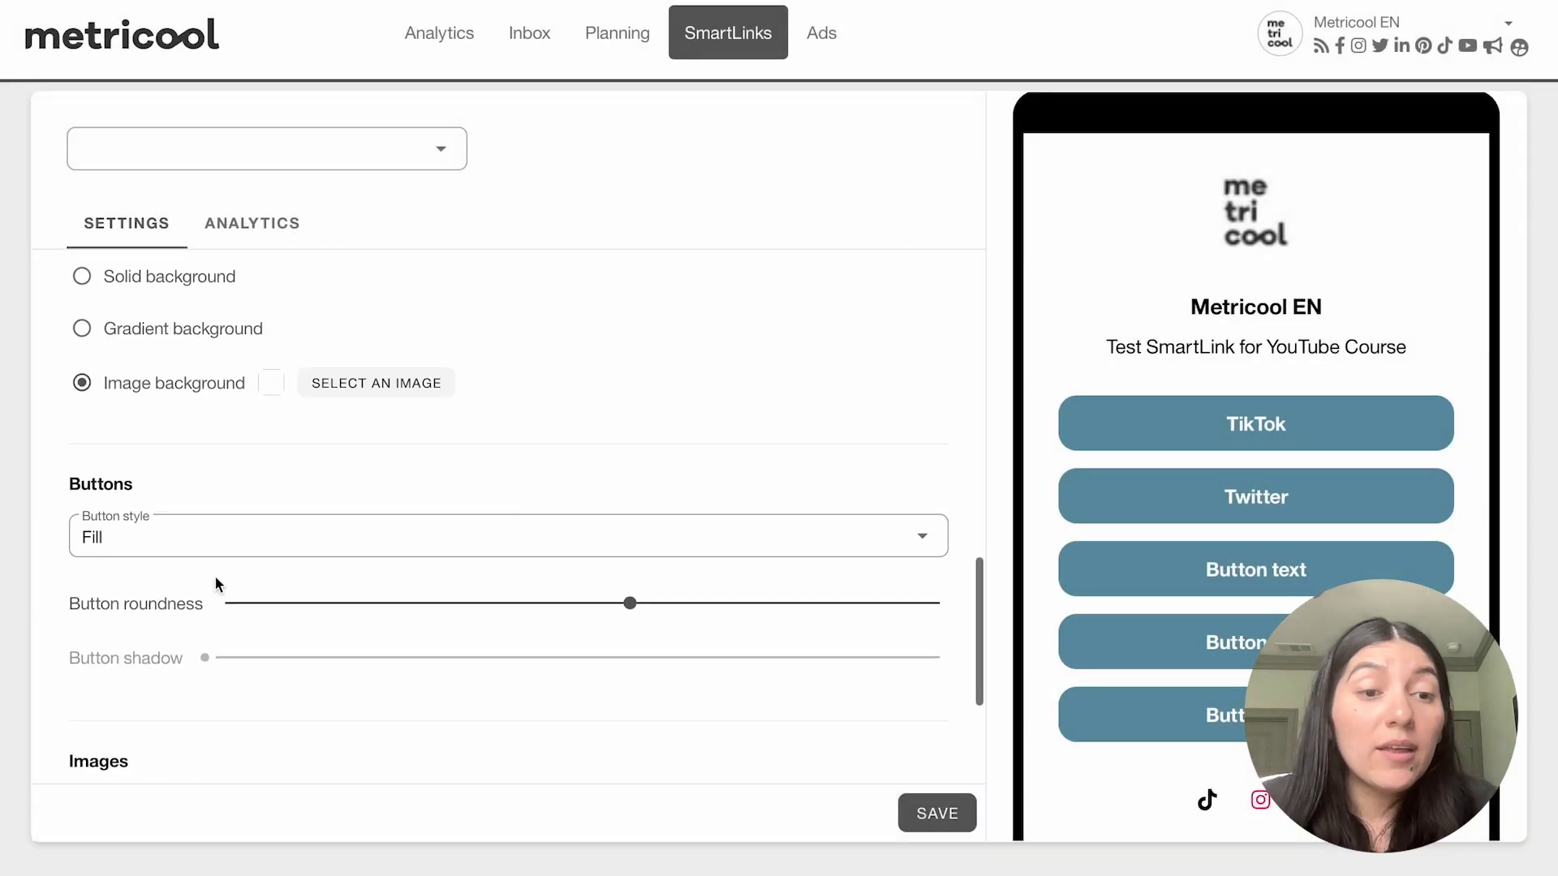
scroll(282, 769, "down", 2)
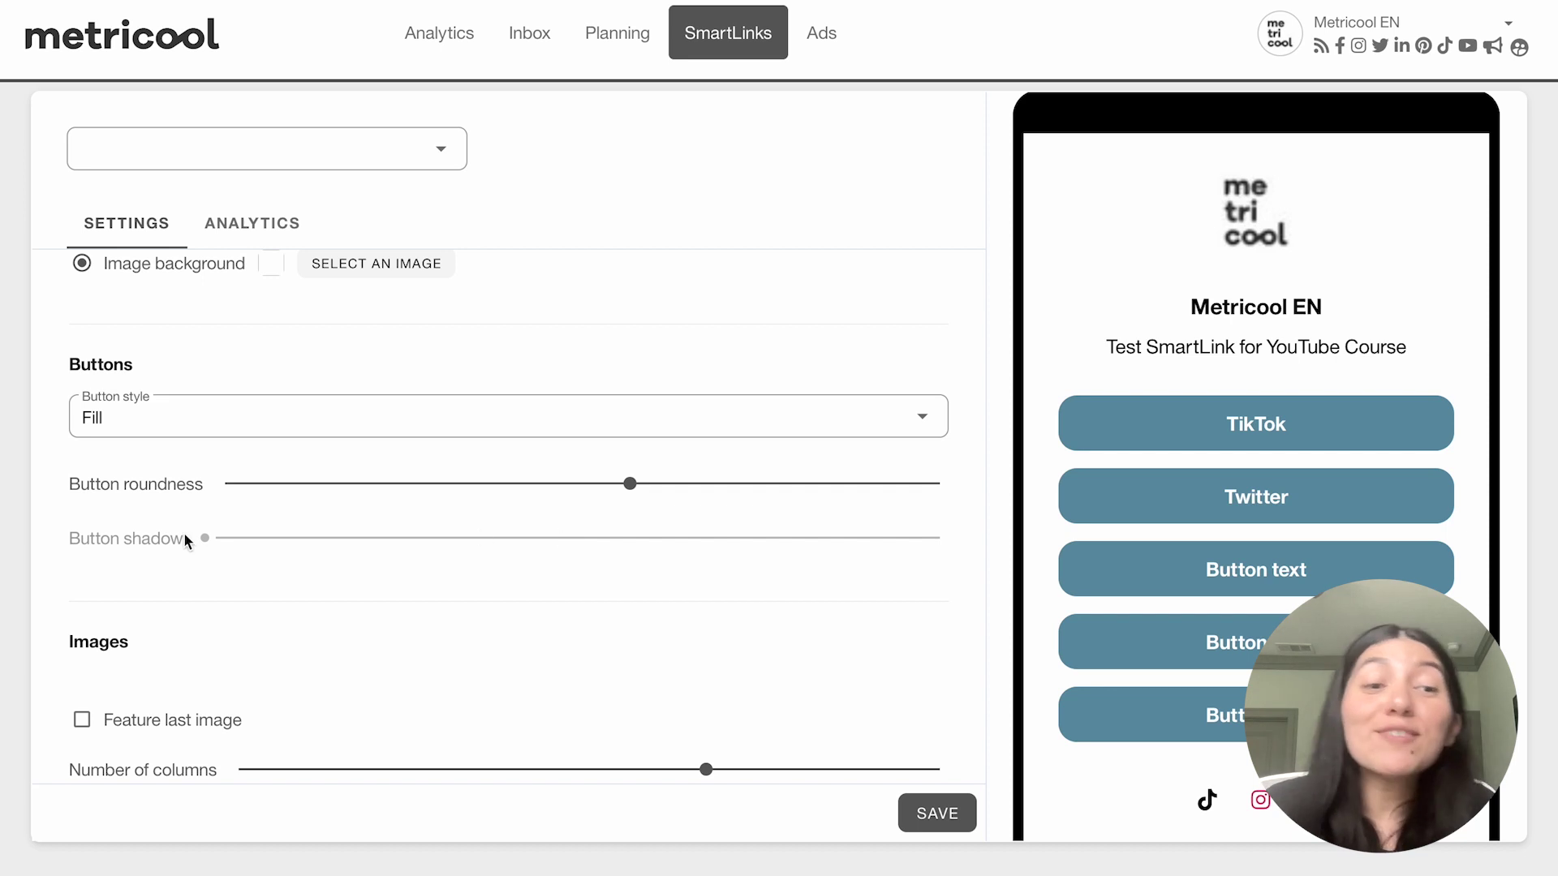
left_click(181, 417)
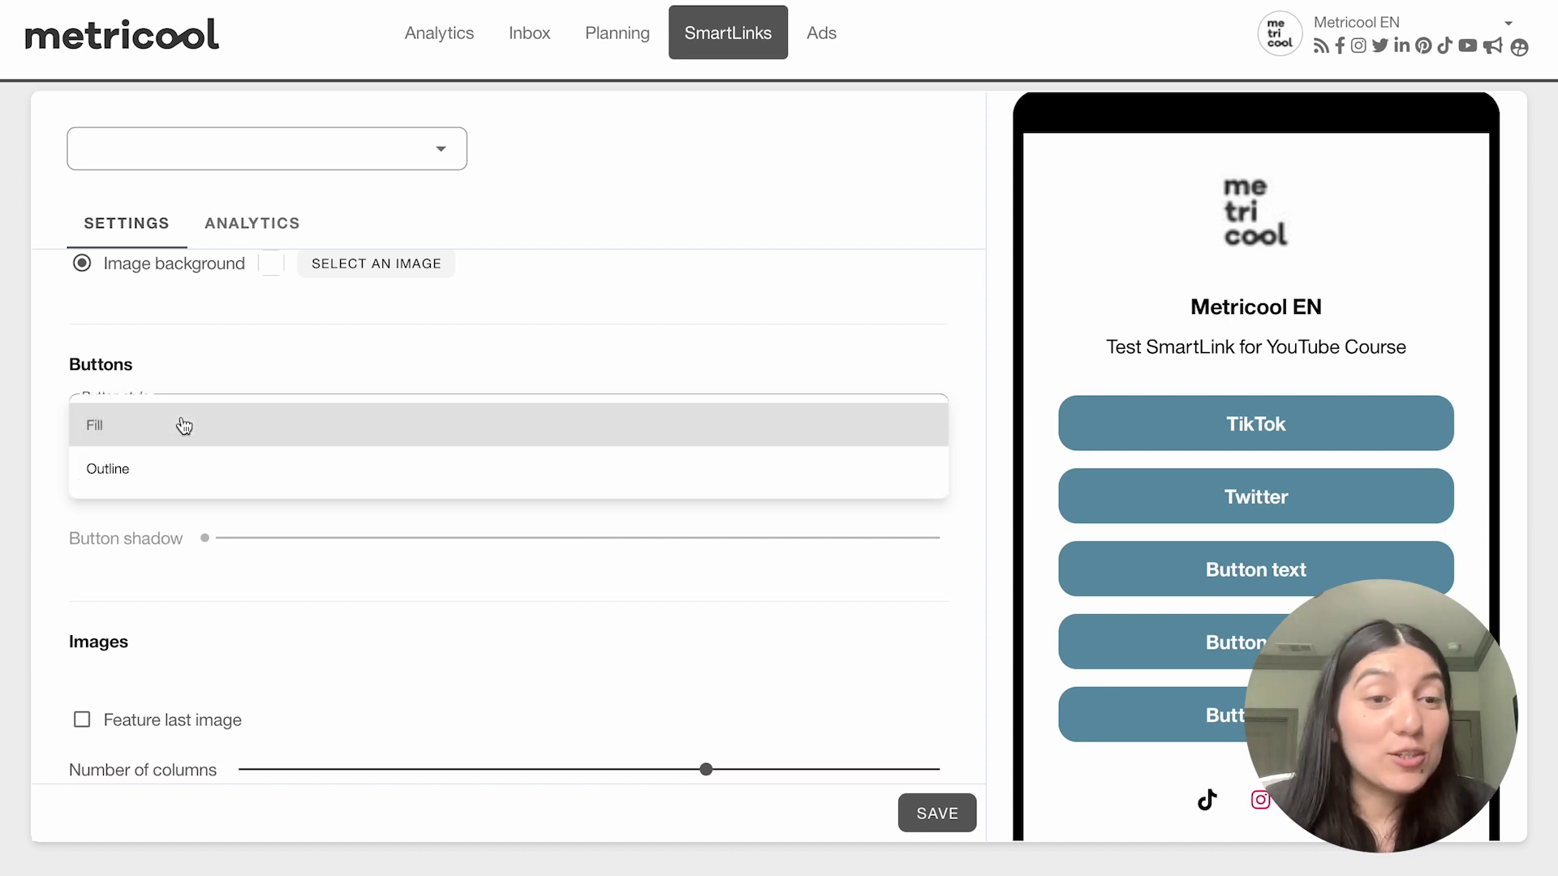
left_click(224, 326)
scroll(295, 600, "down", 2)
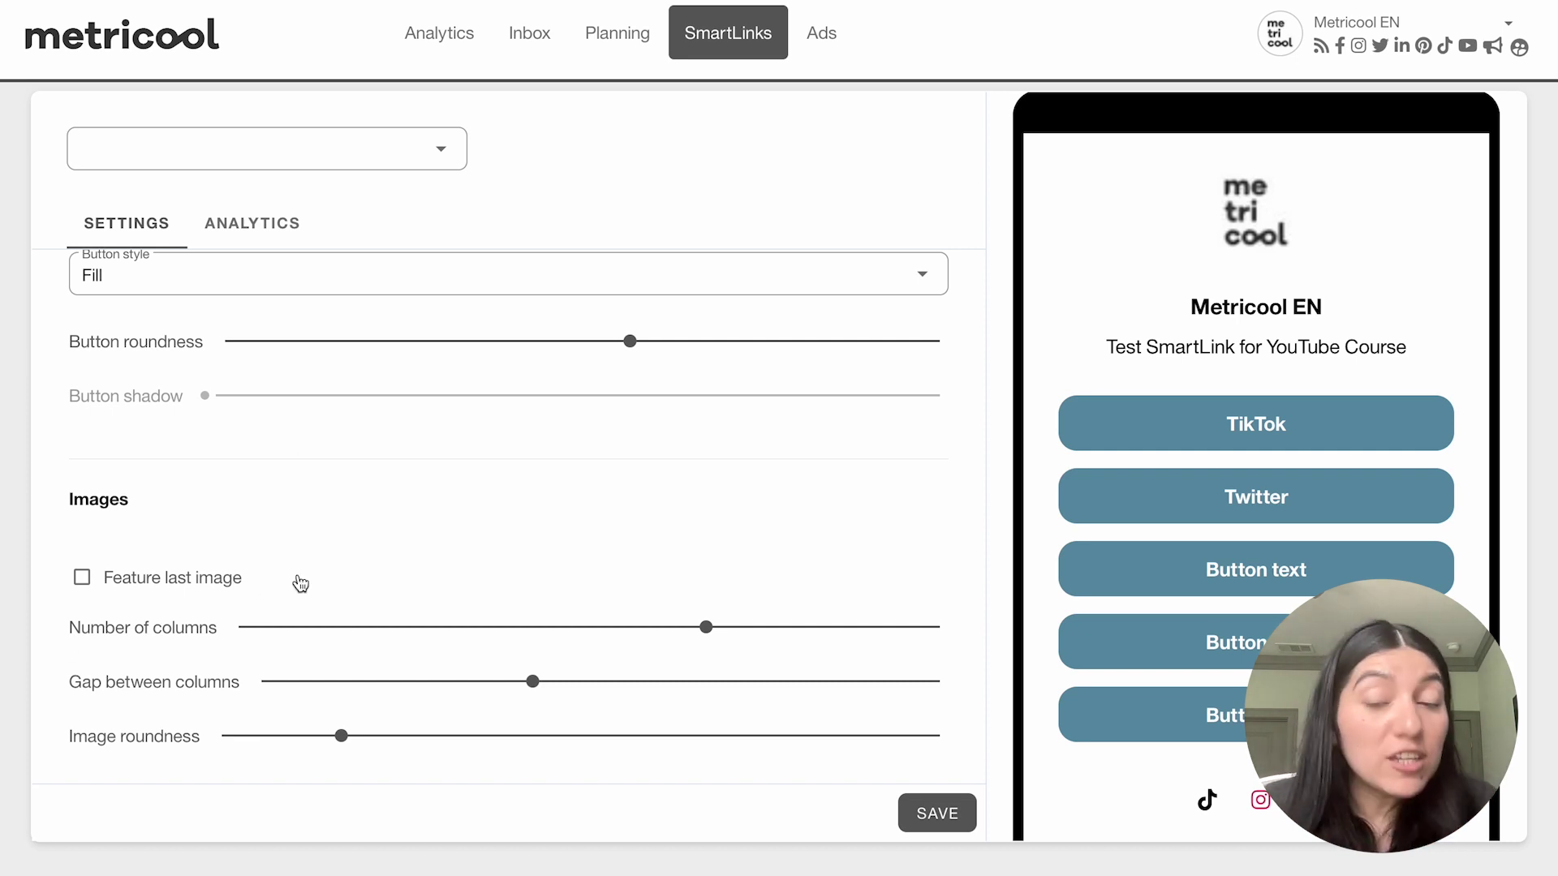
scroll(297, 582, "up", 5)
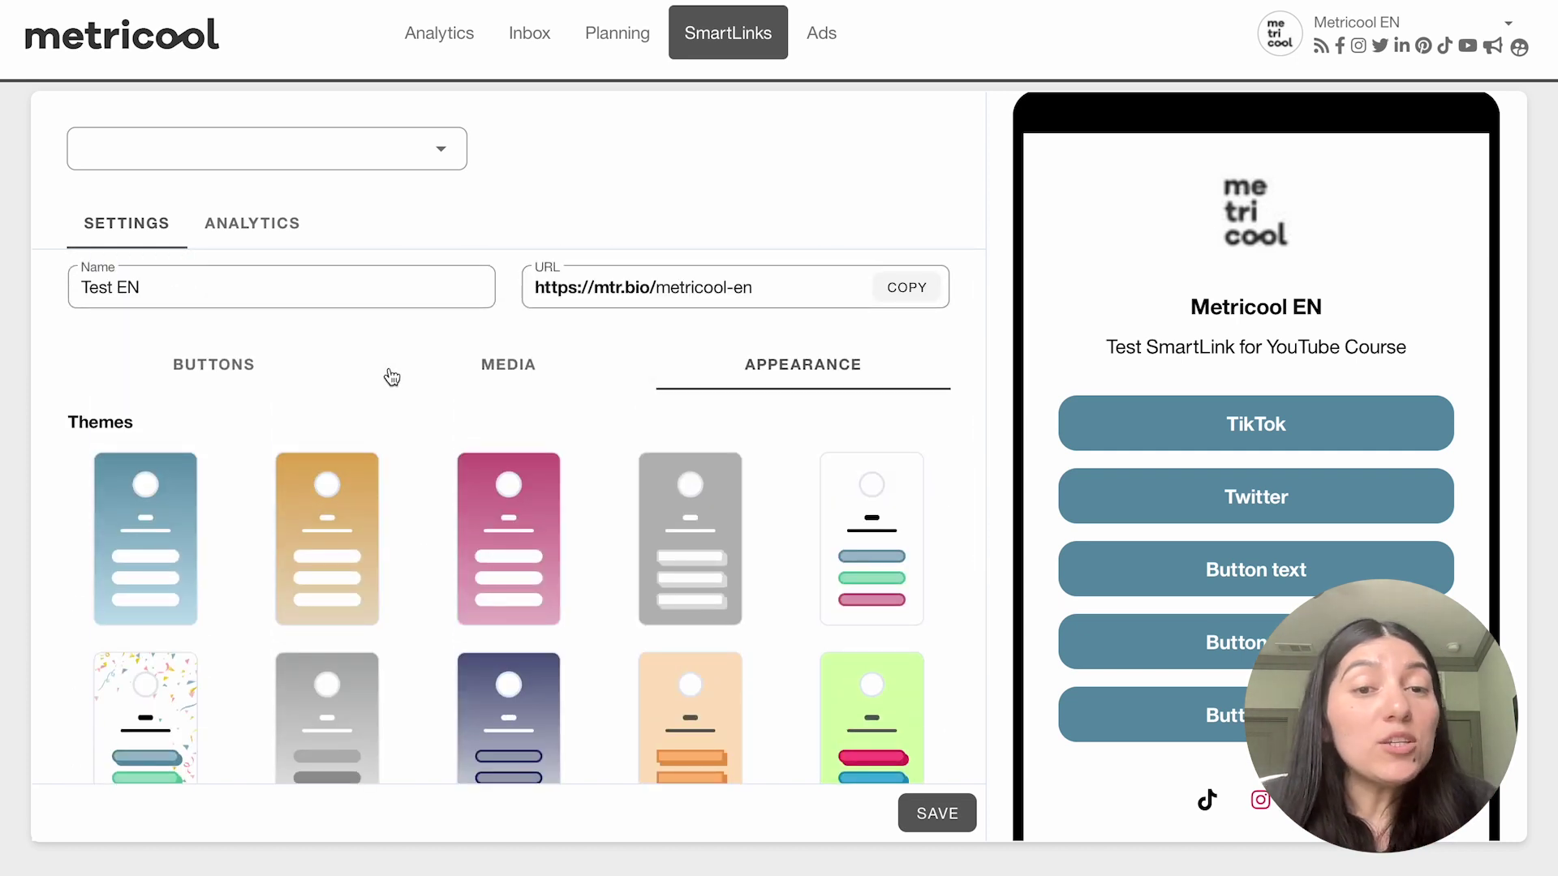
Look over the Media and Links sections, then return to the appearance settings.
left_click(495, 364)
left_click(202, 404)
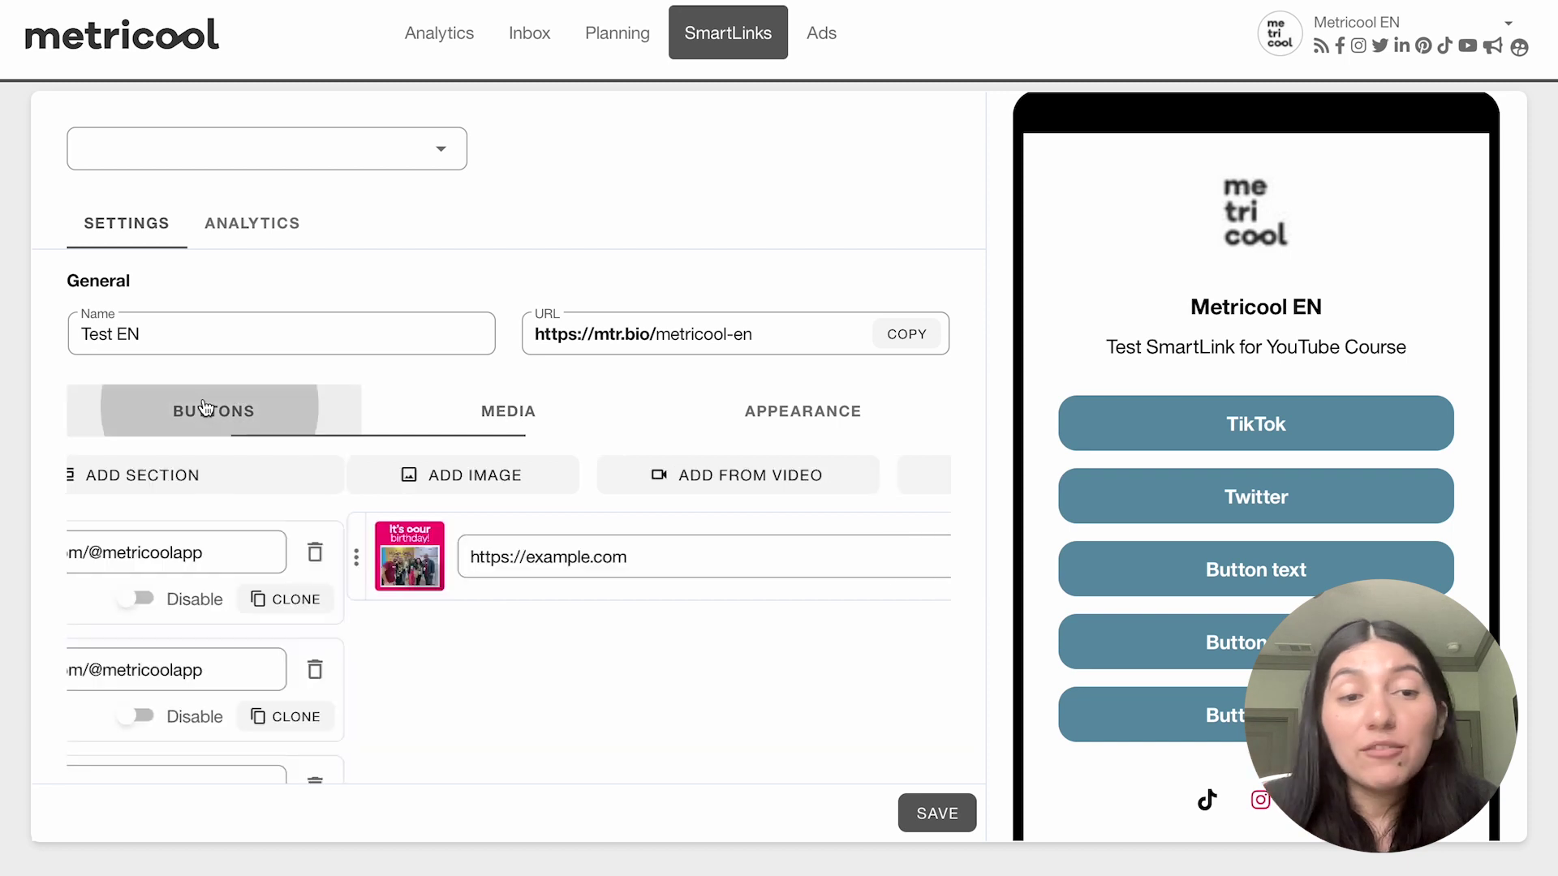
left_click(508, 403)
left_click(790, 417)
scroll(771, 725, "down", 3)
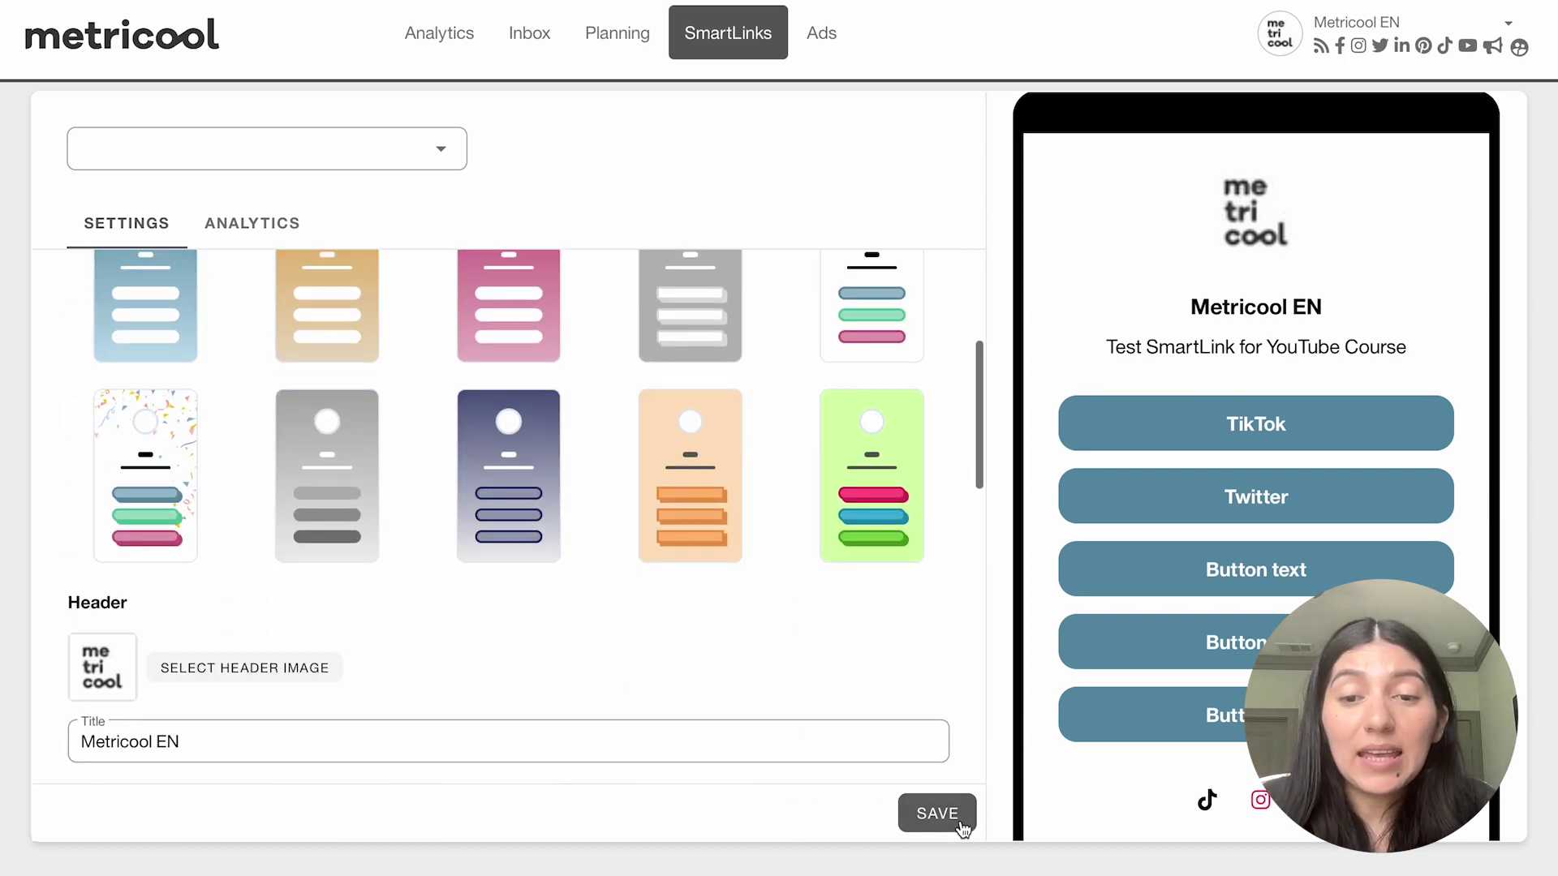
scroll(756, 494, "up", 4)
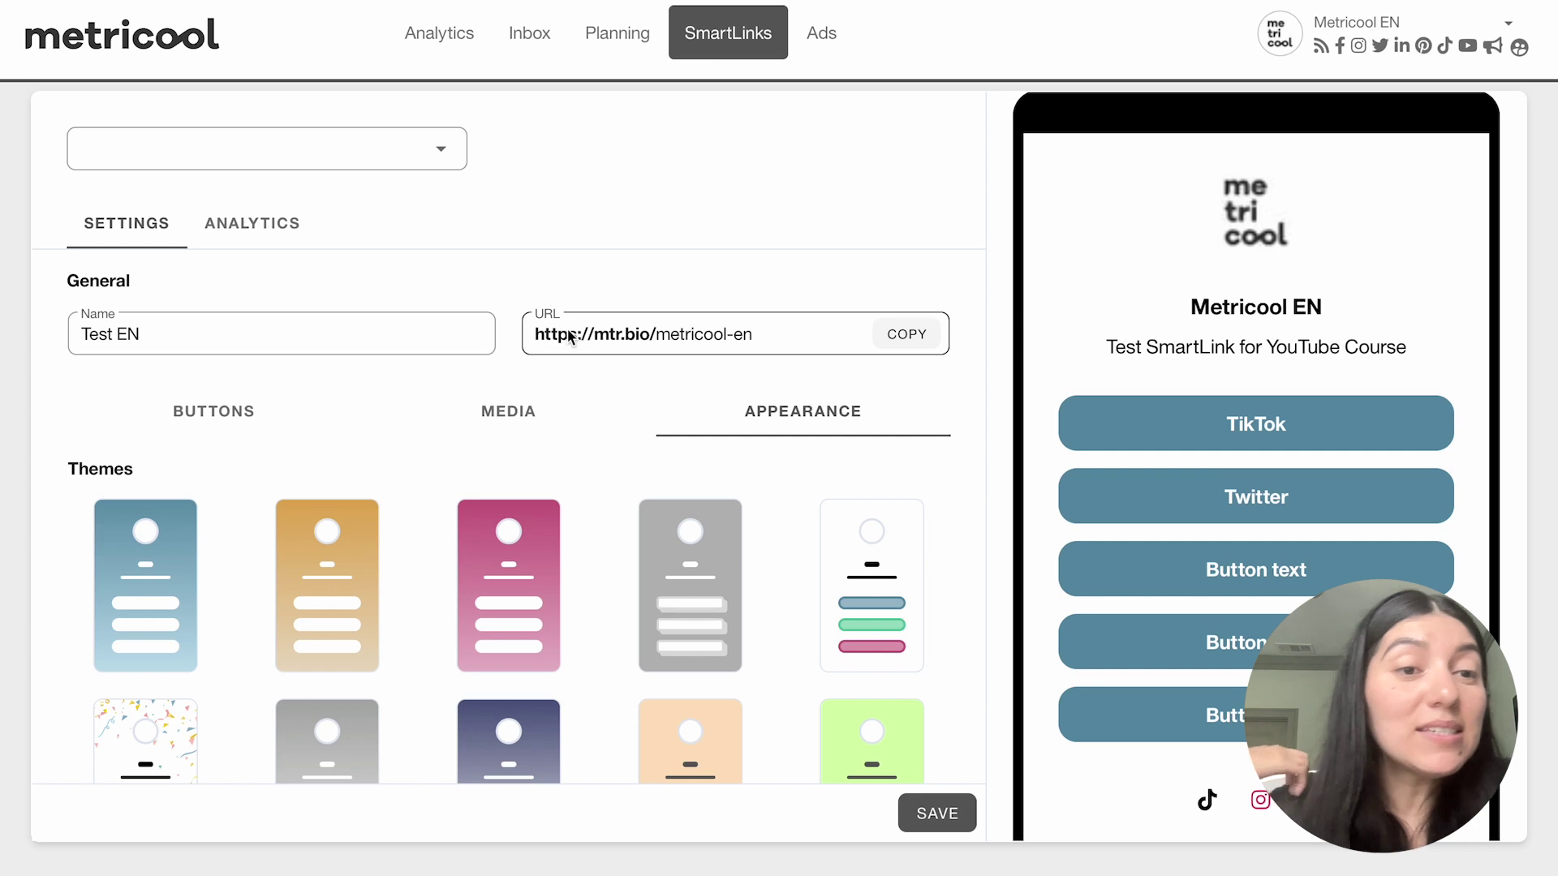
scroll(658, 689, "up", 1)
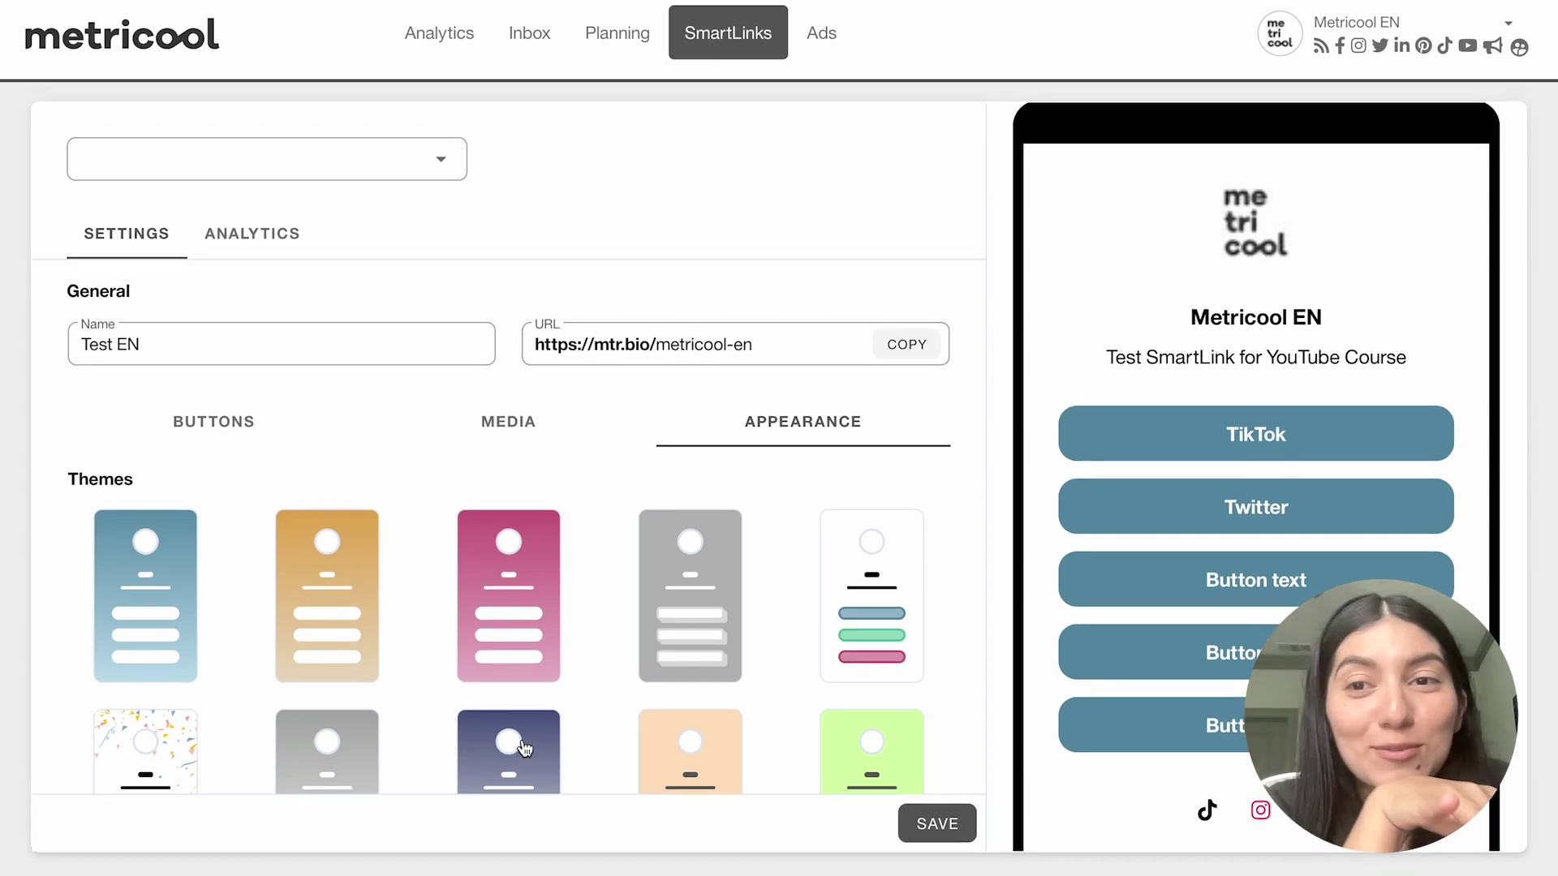
left_click(410, 154)
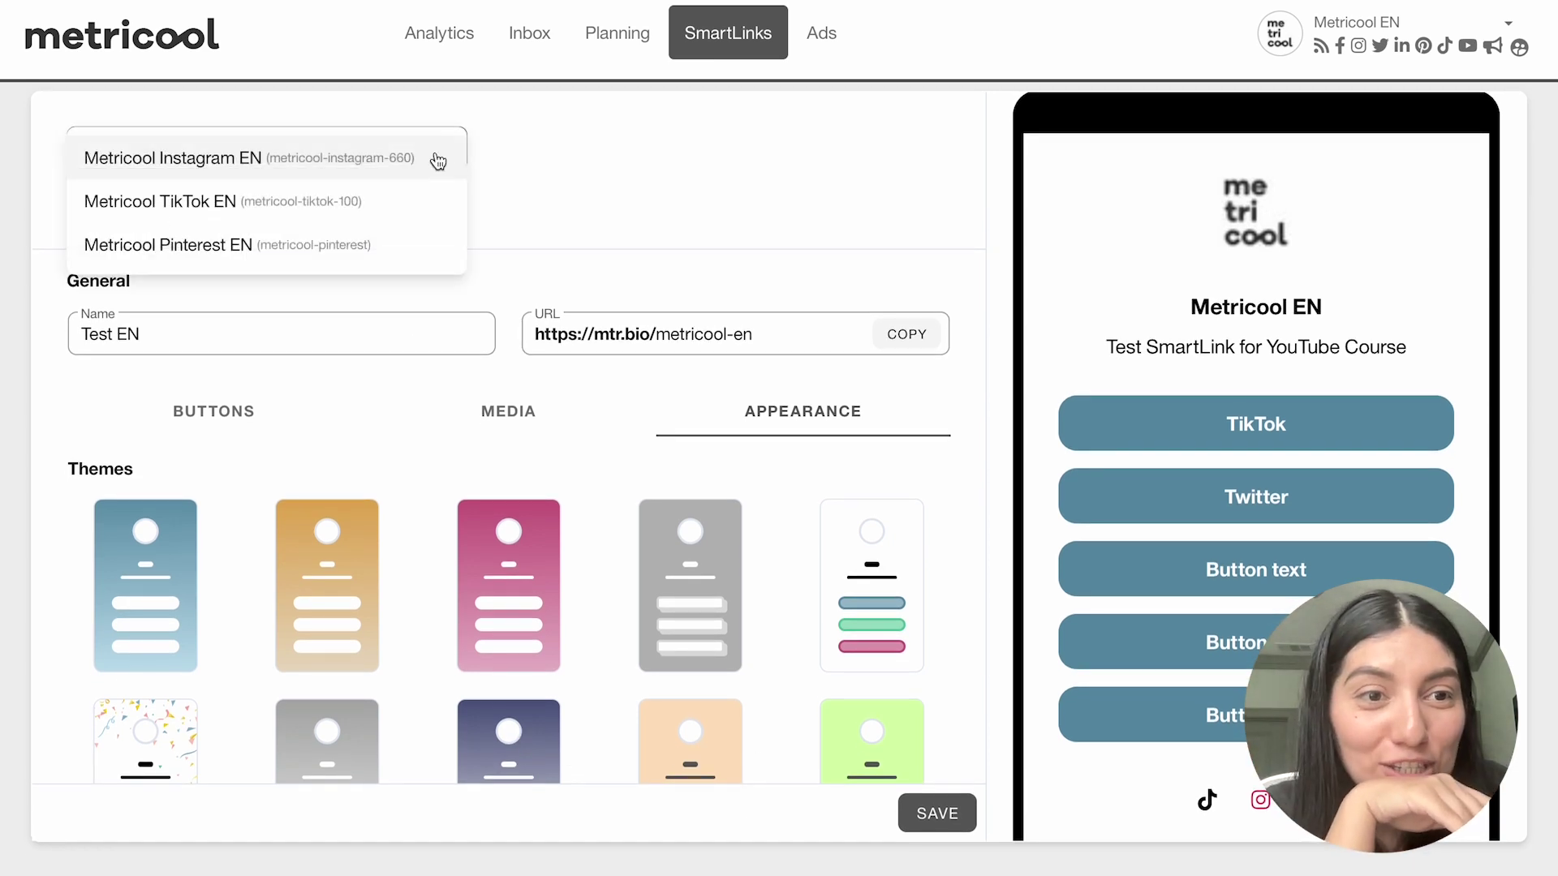
Switch to the Metricool Instagram EN SmartLink, discarding the unsaved Test EN changes.
left_click(363, 164)
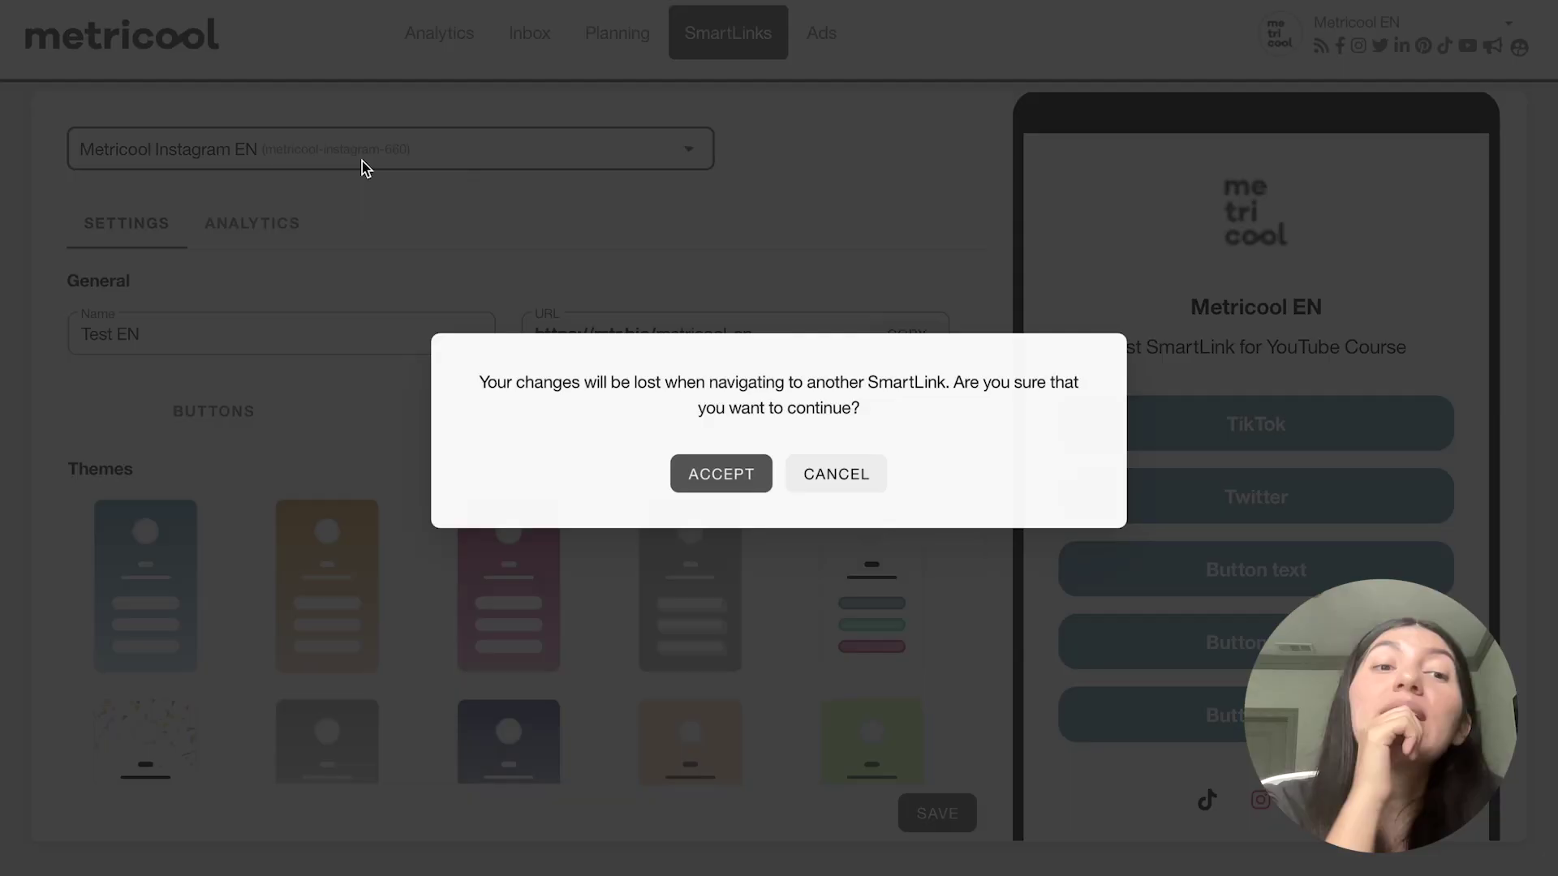
left_click(739, 474)
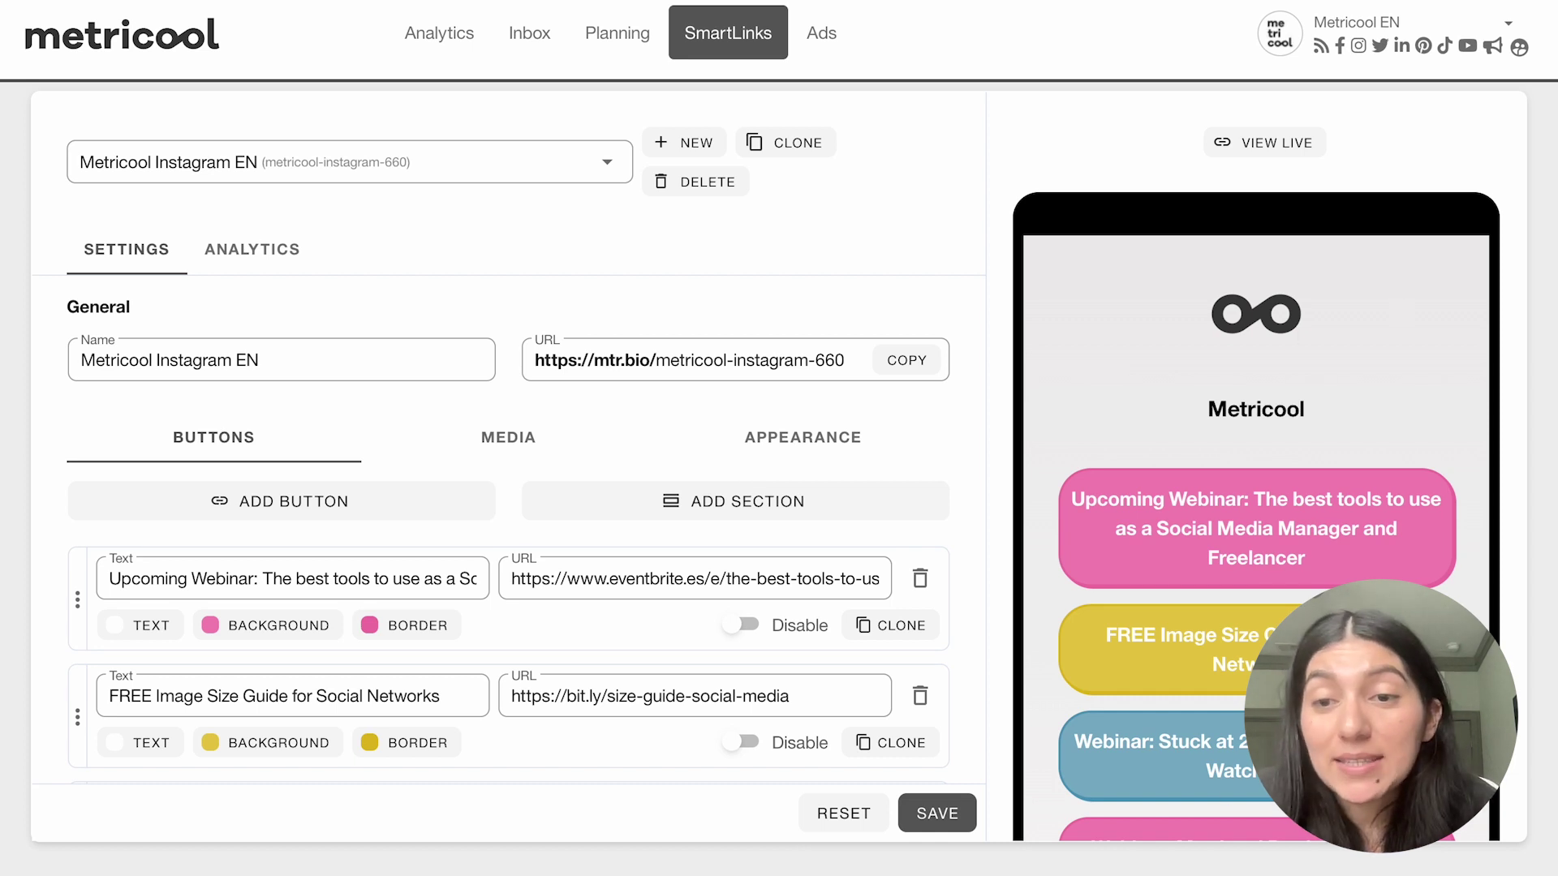
scroll(1286, 487, "down", 8)
scroll(1287, 321, "up", 8)
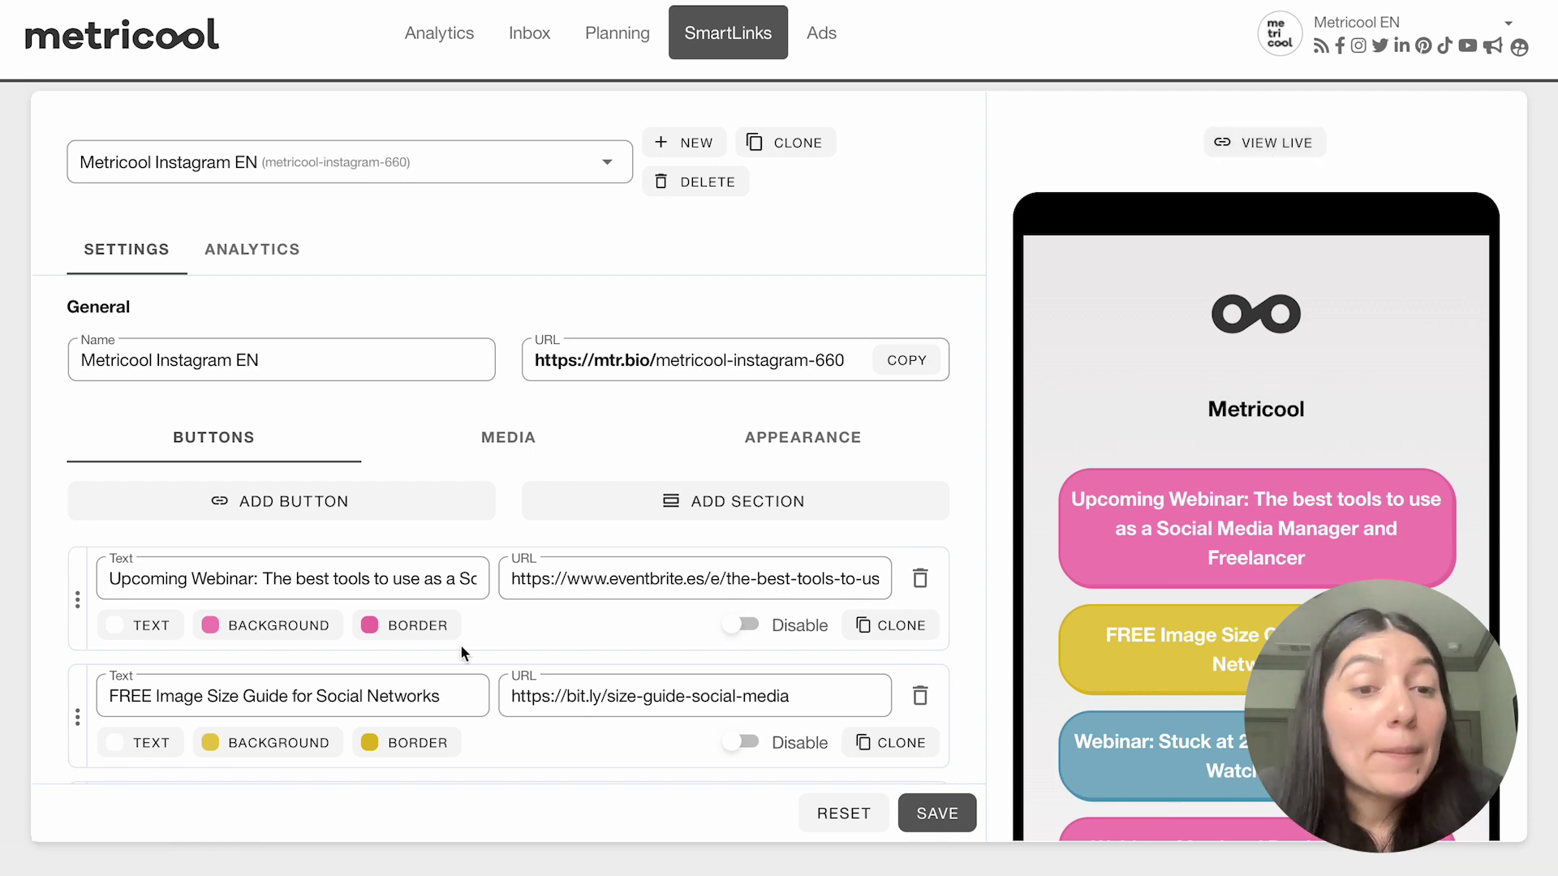
Scroll through Metricool Instagram EN's button list and phone preview.
scroll(333, 545, "down", 3)
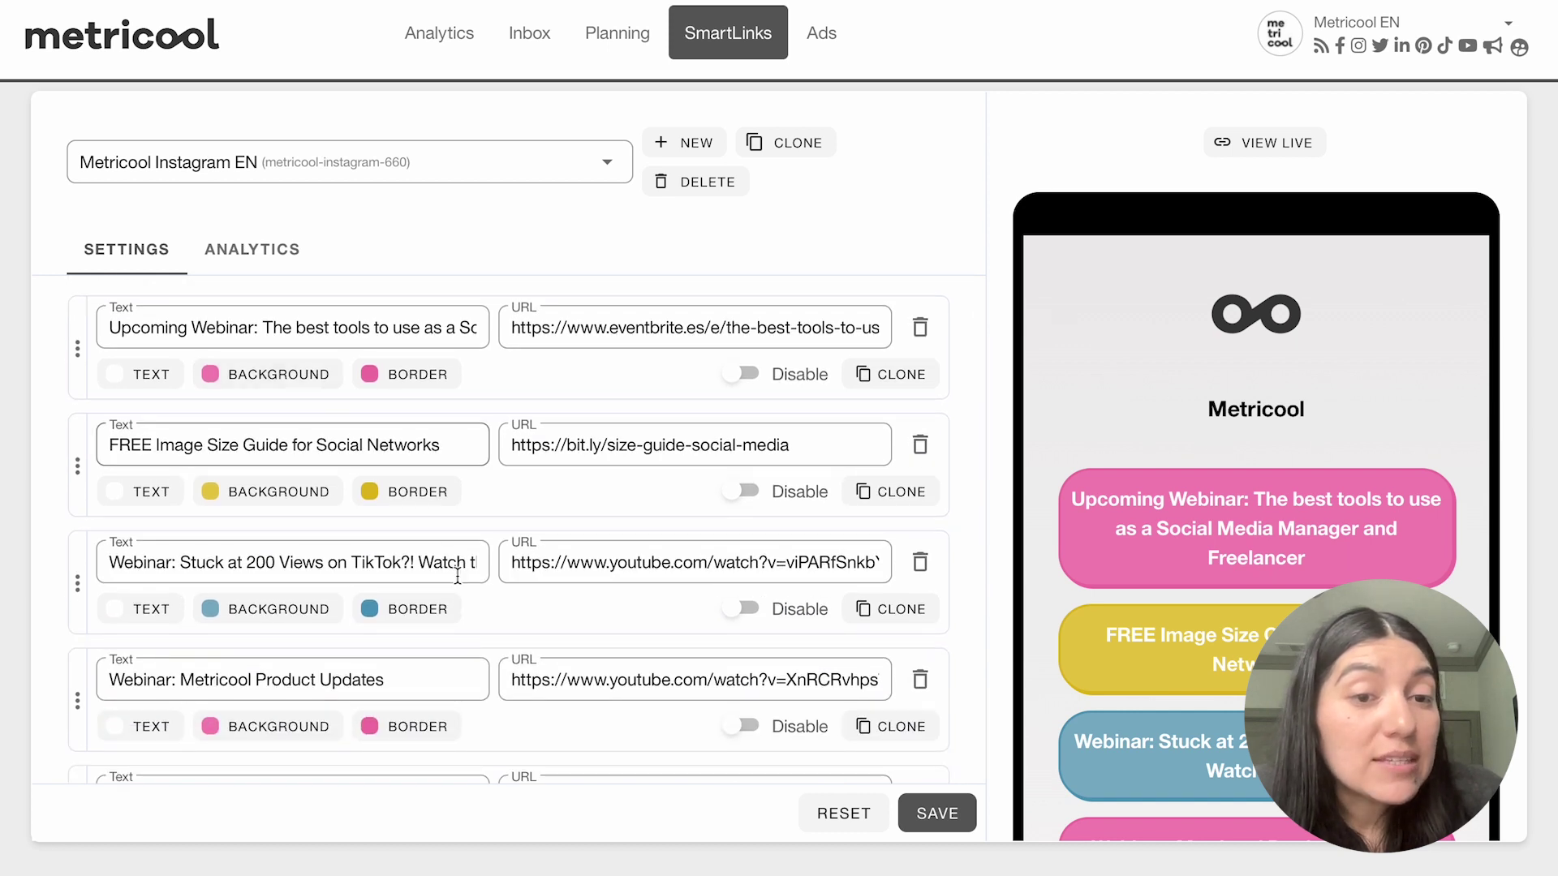
scroll(747, 722, "down", 1)
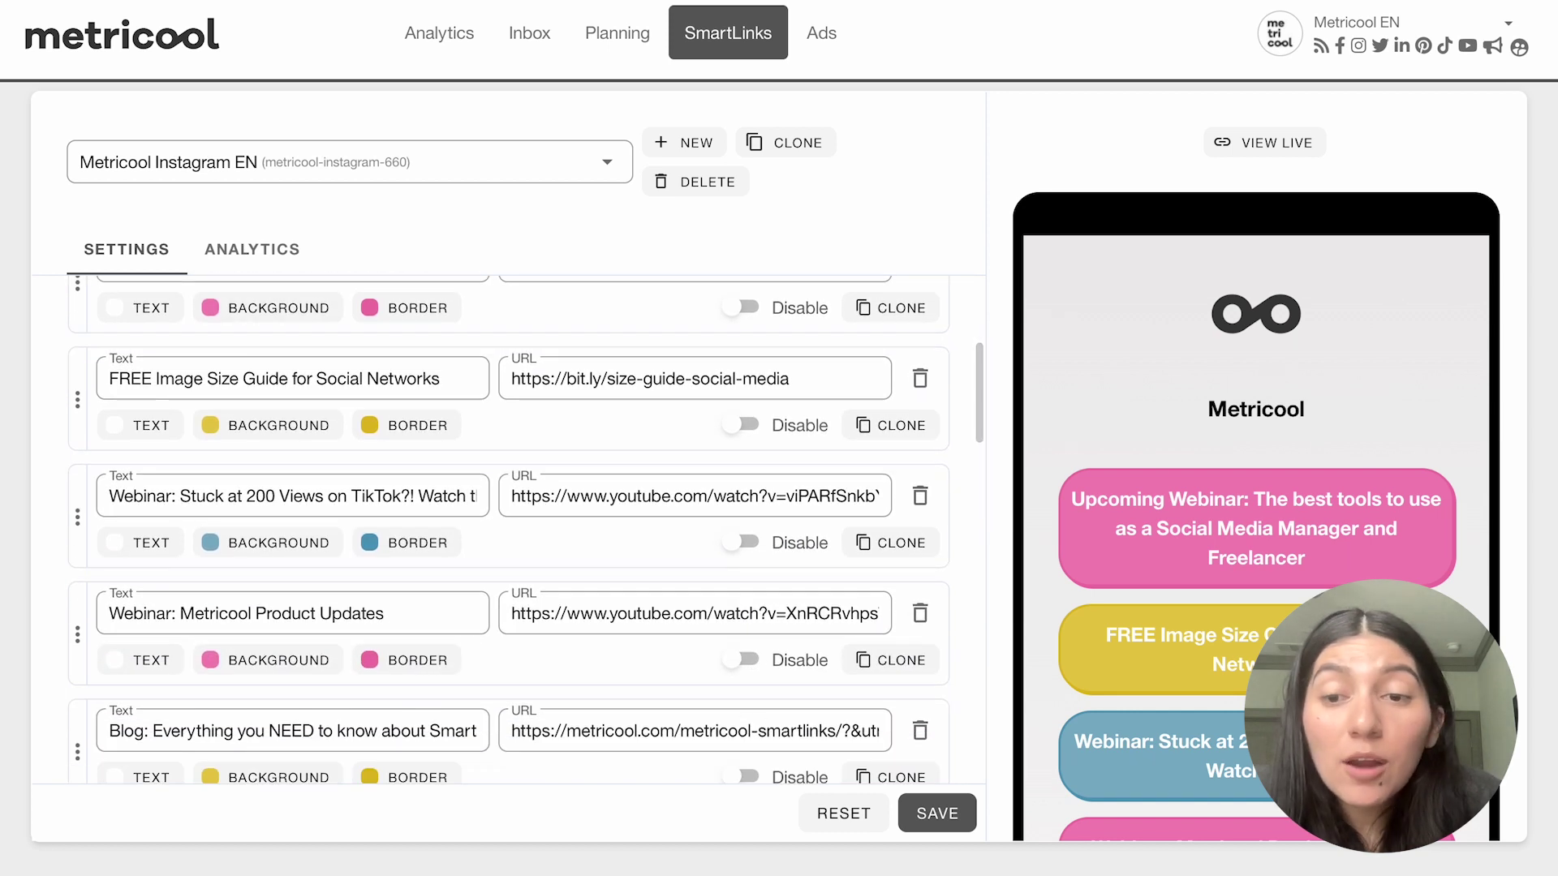
scroll(1176, 568, "down", 2)
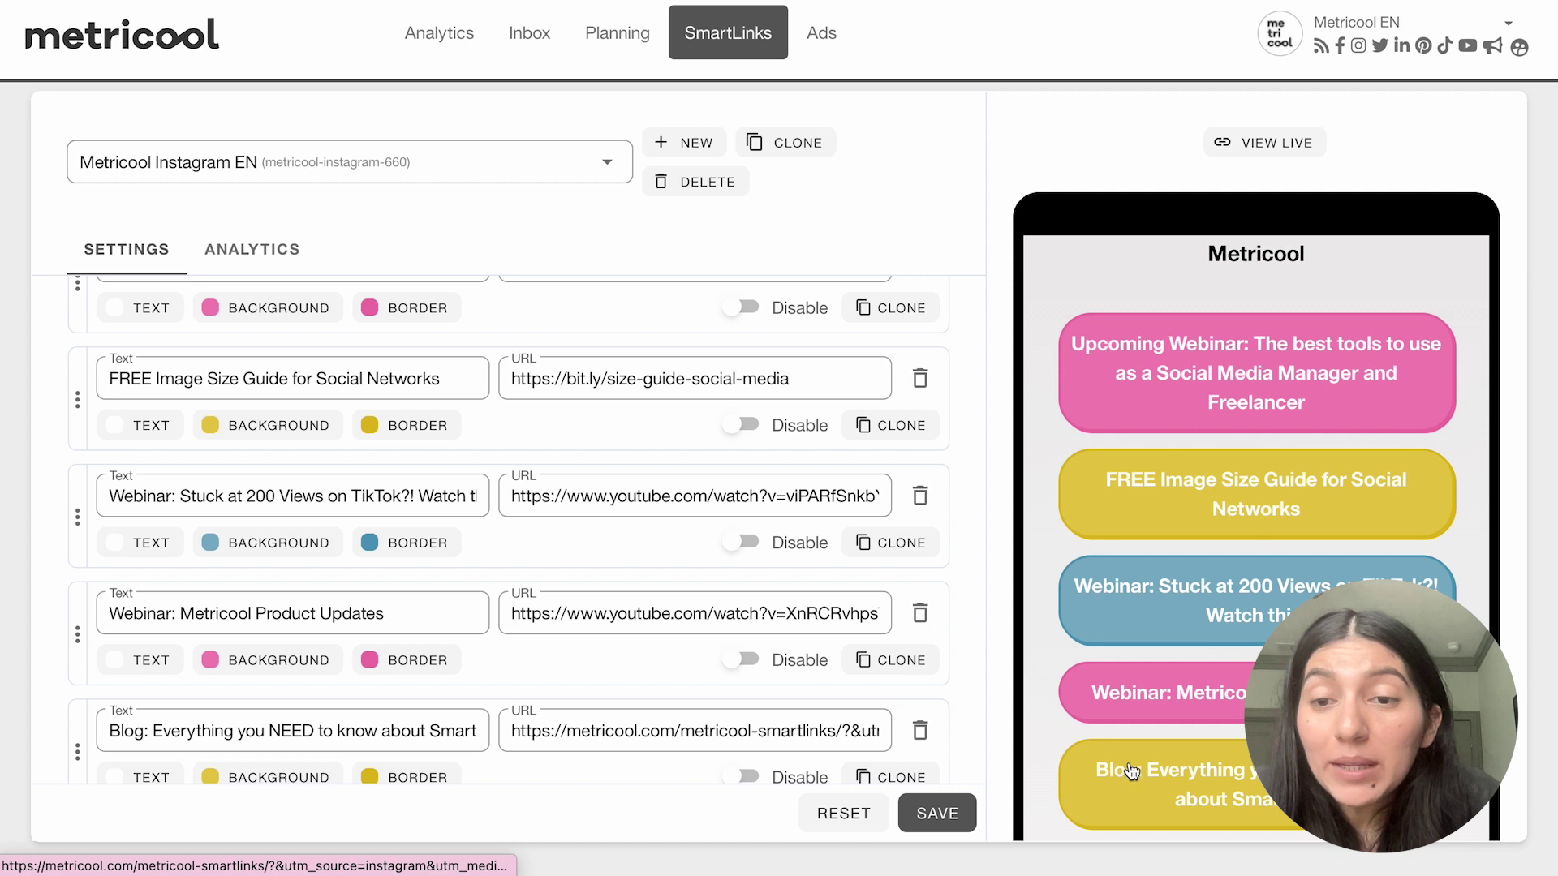
scroll(1132, 758, "down", 2)
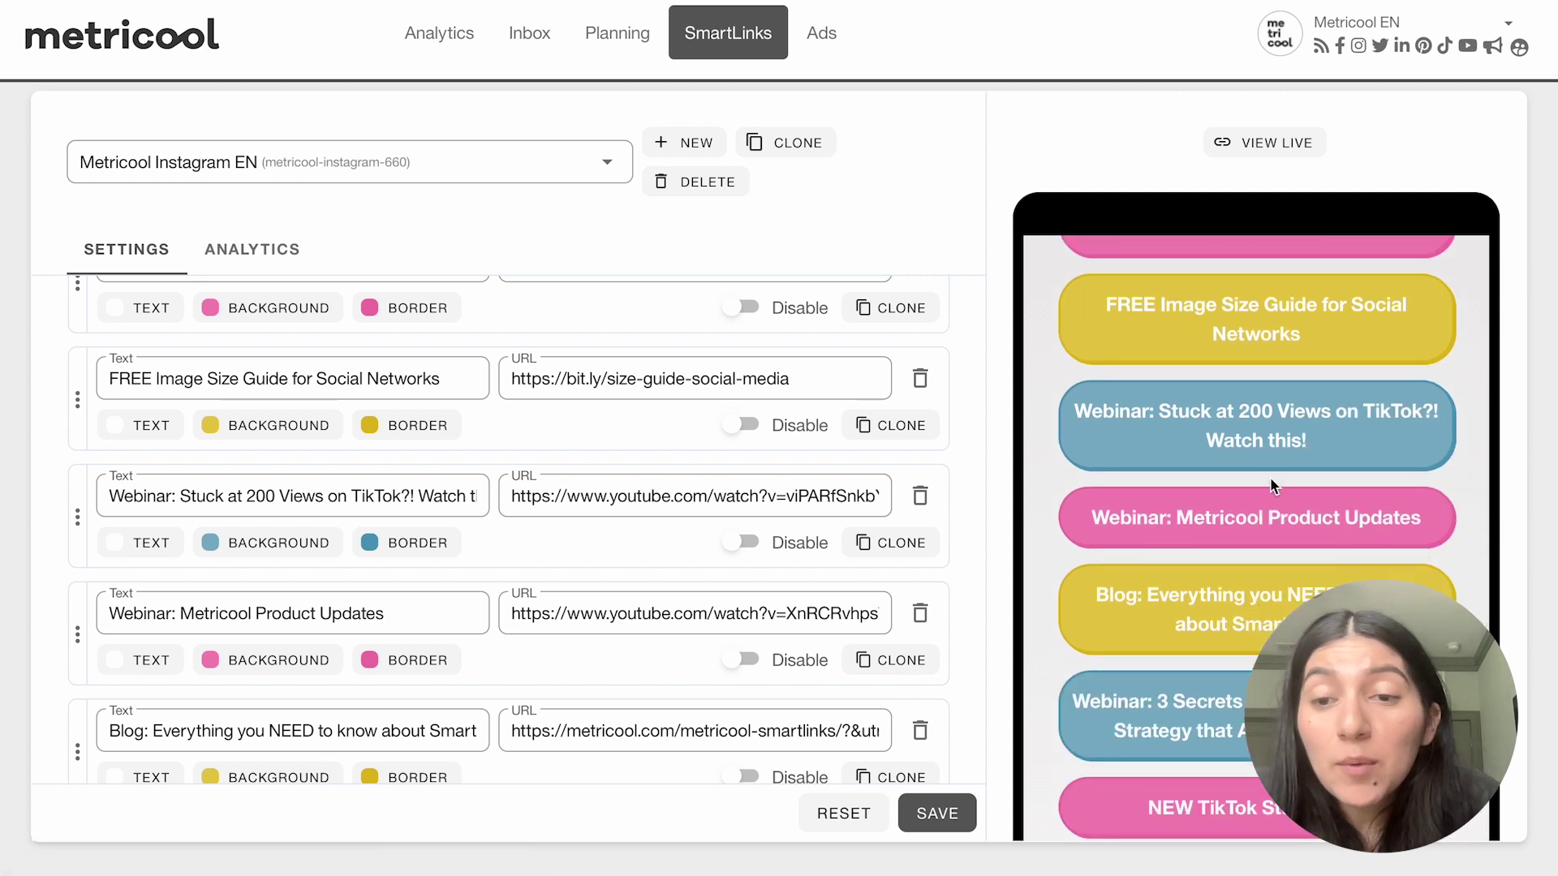
scroll(1181, 753, "down", 3)
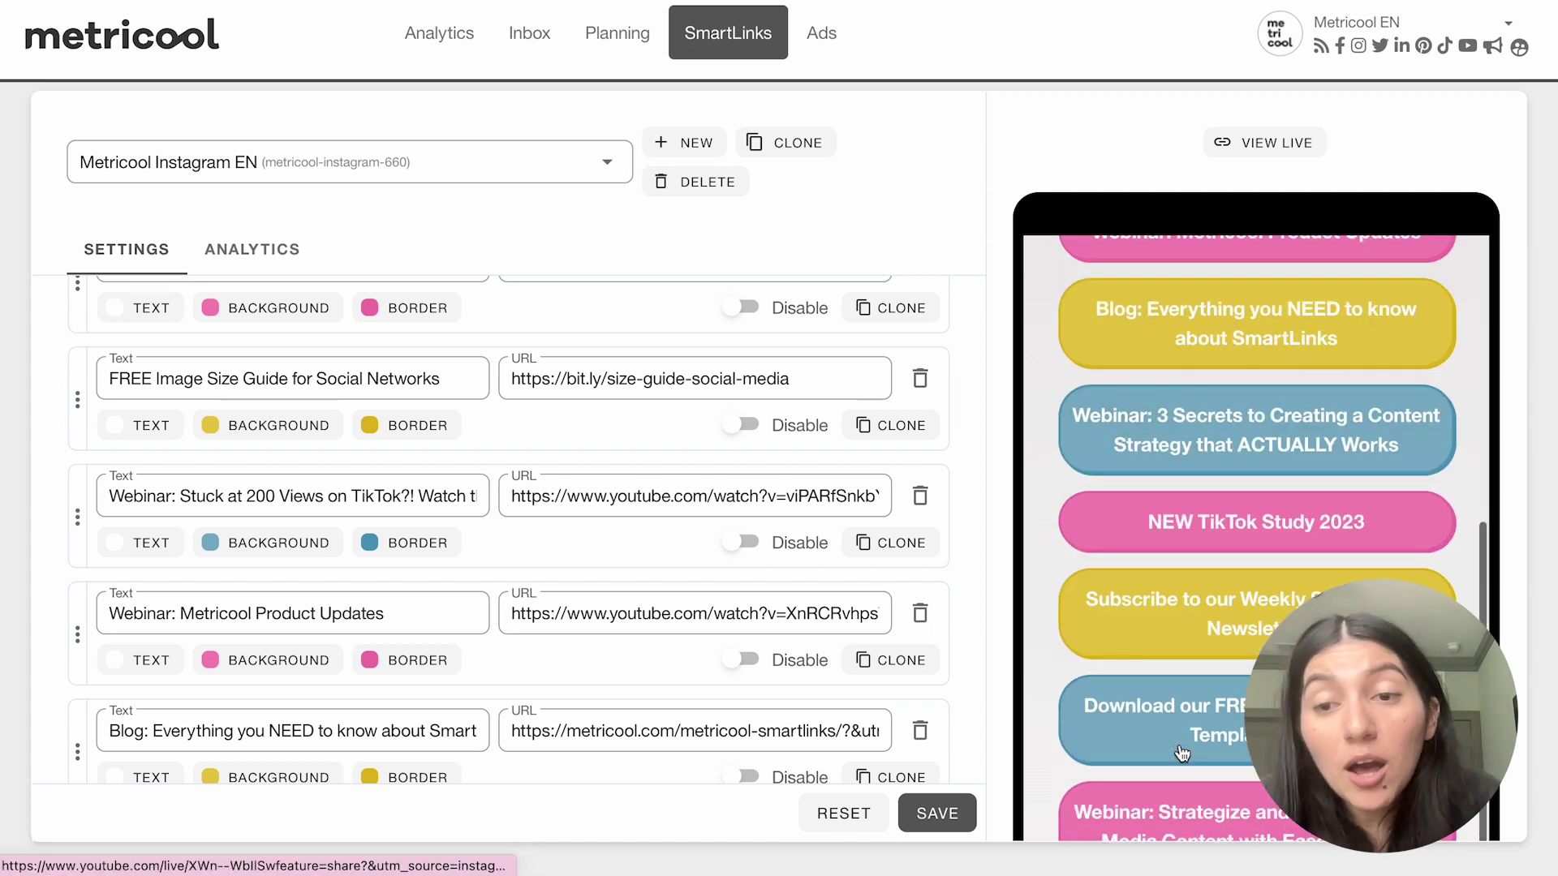
scroll(1217, 629, "down", 3)
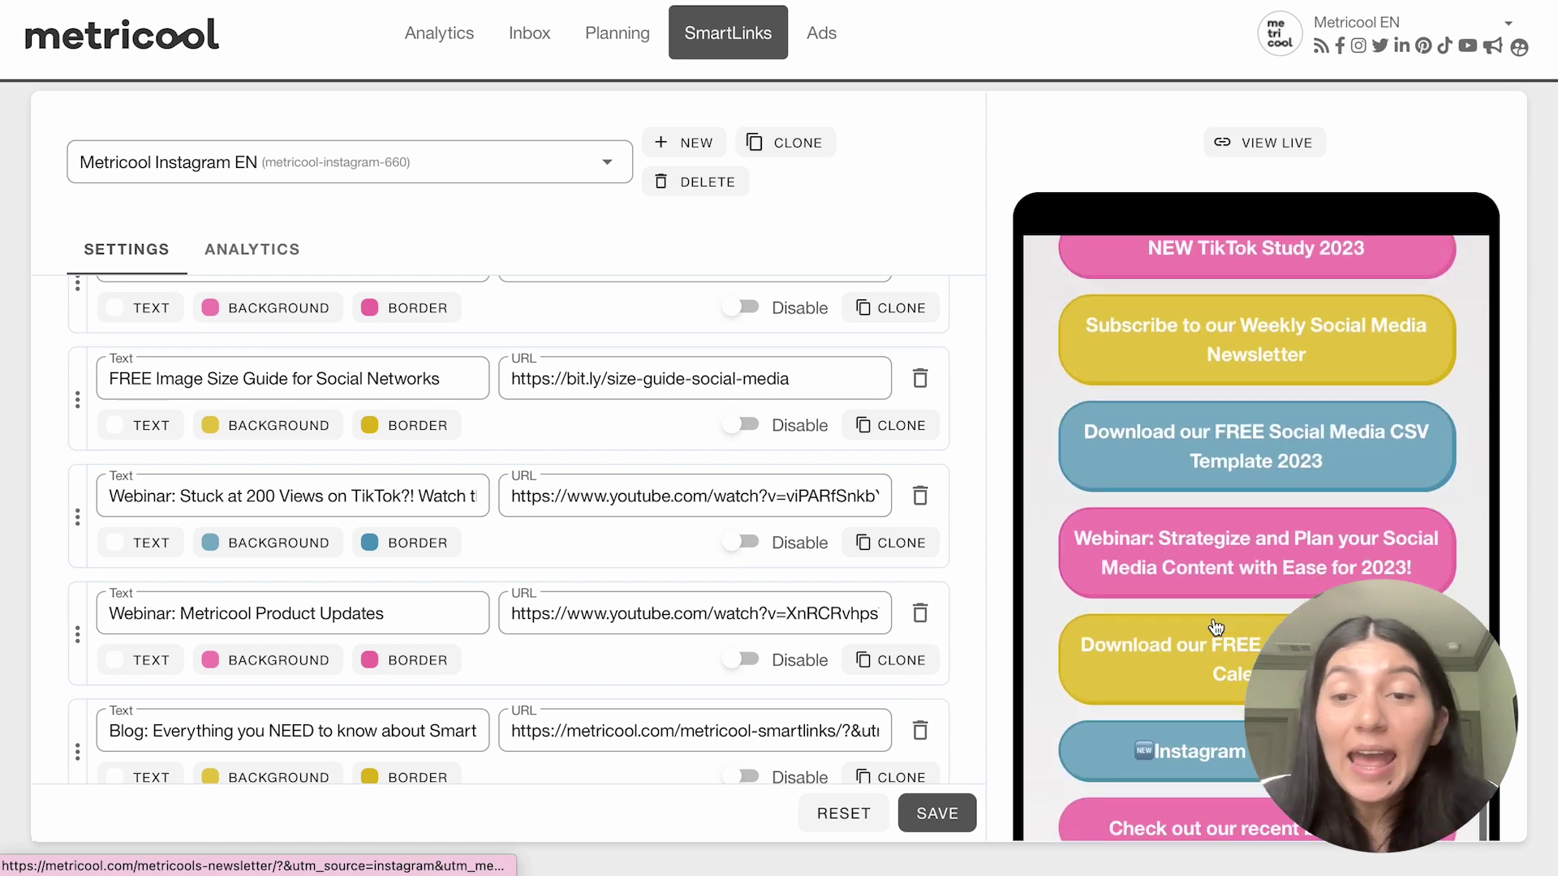
scroll(1214, 626, "down", 5)
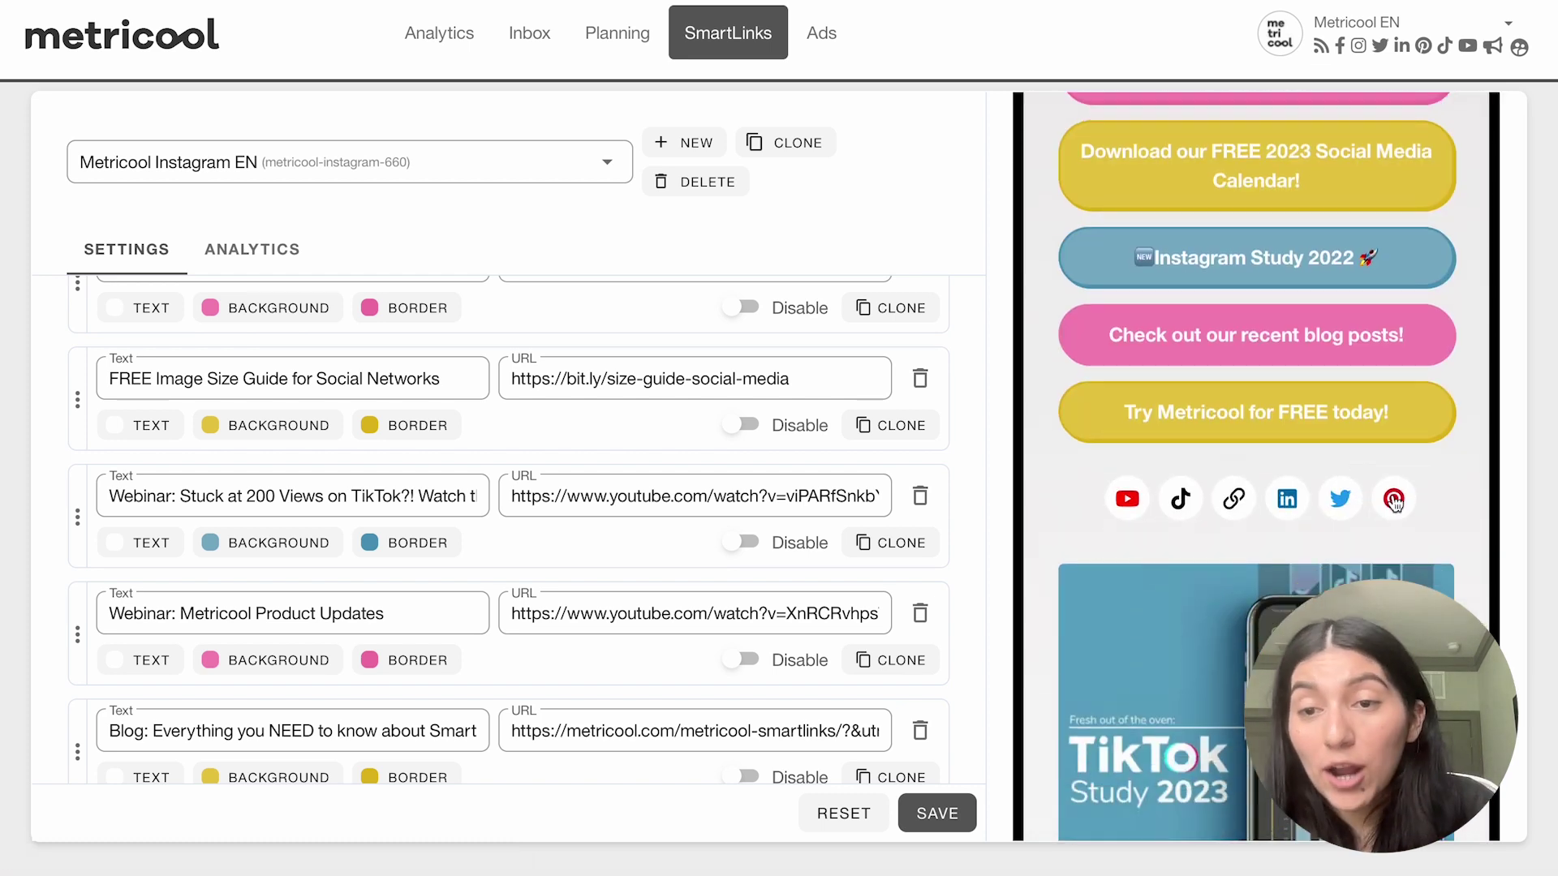
scroll(1408, 536, "down", 2)
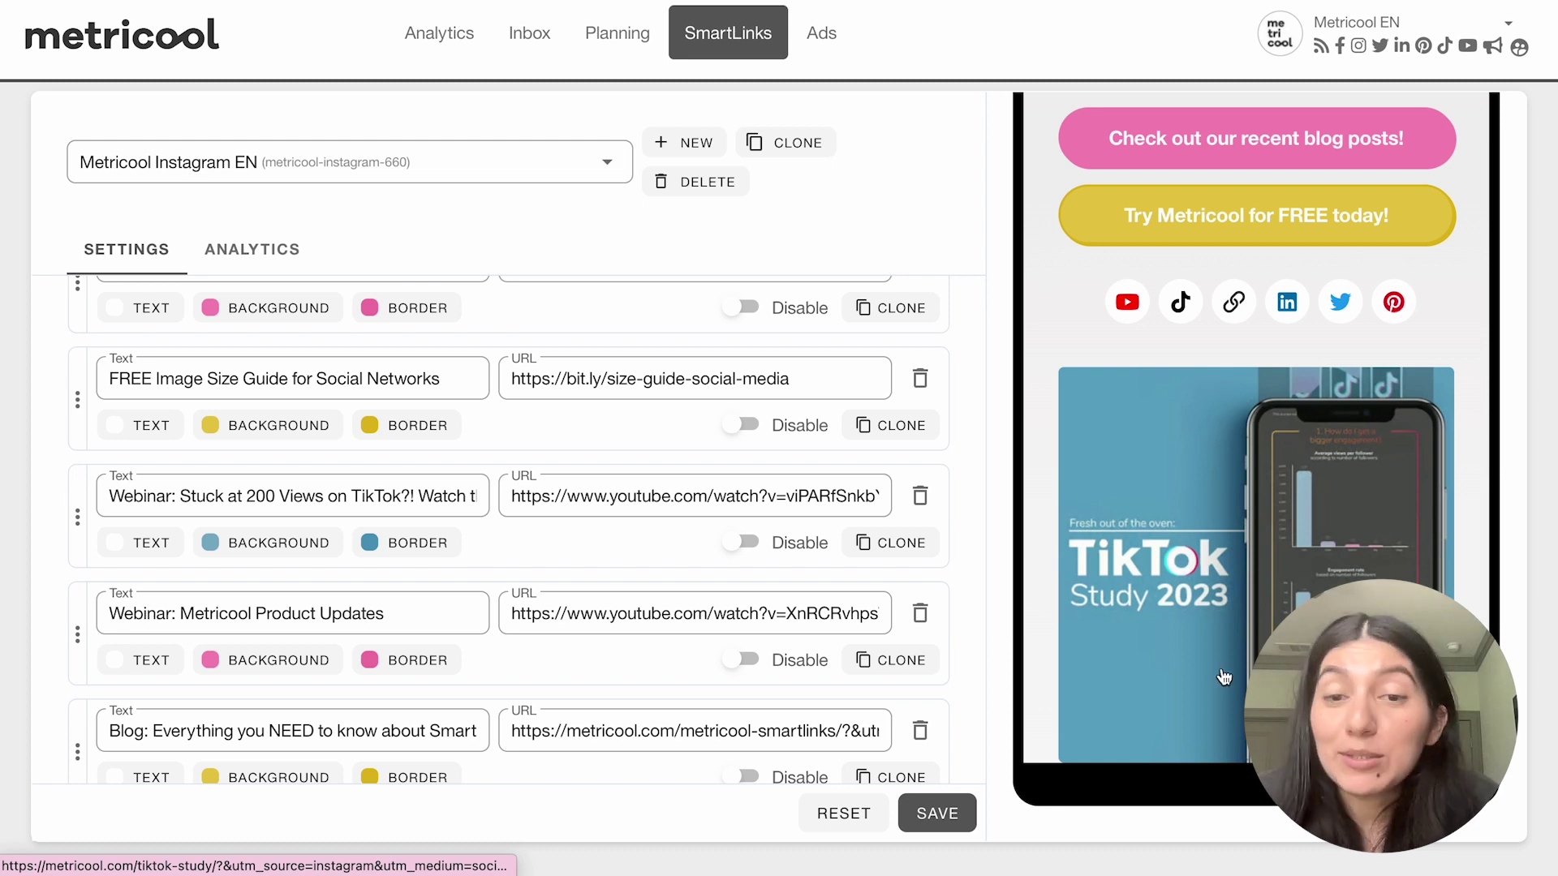
scroll(1245, 643, "up", 10)
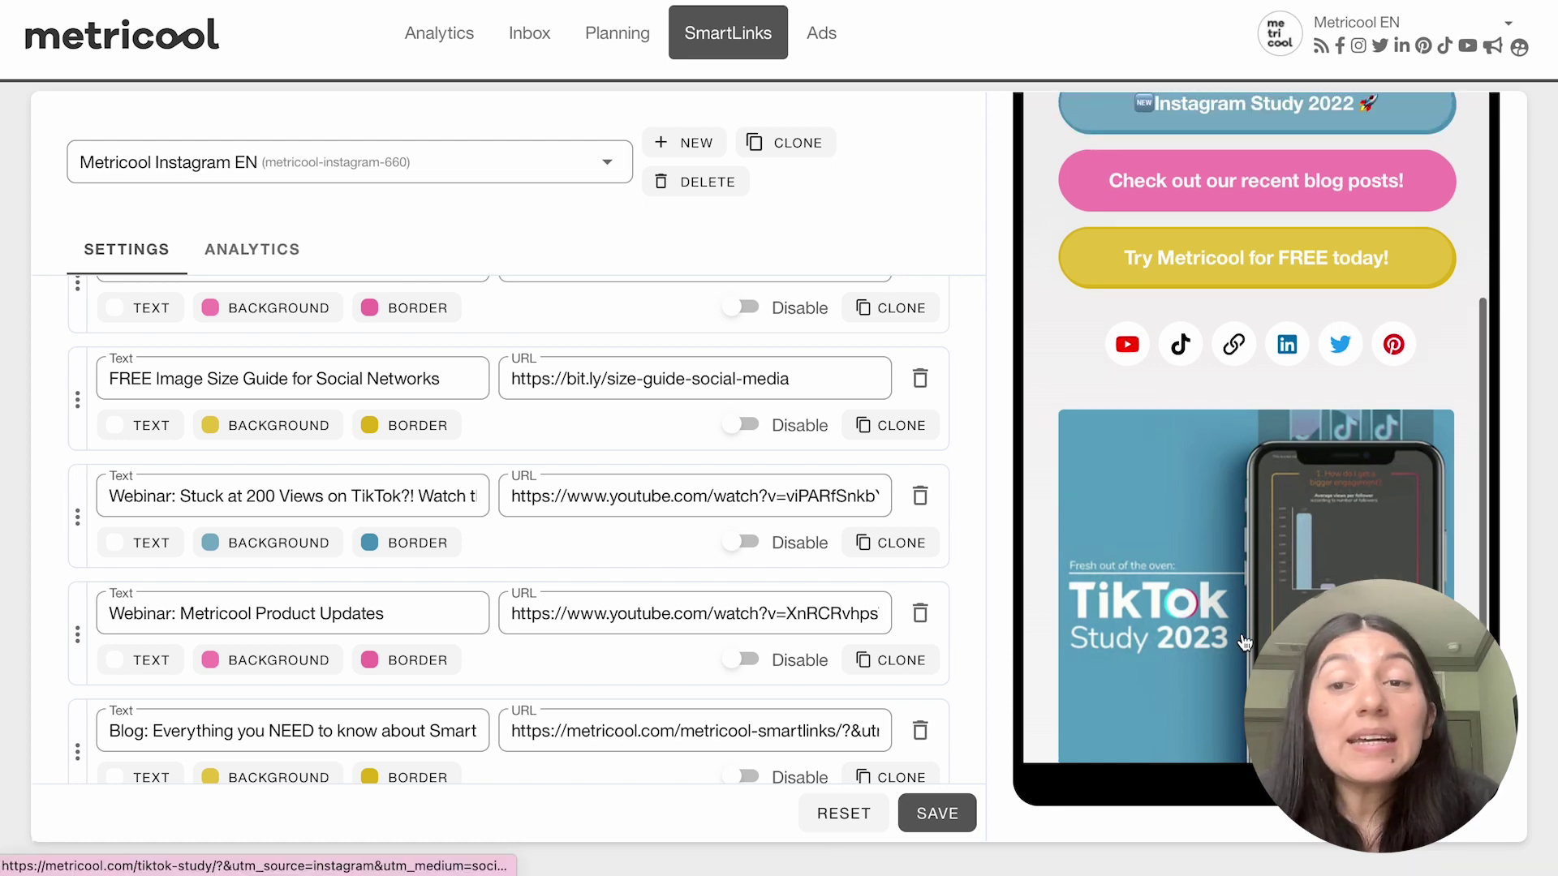
scroll(1245, 643, "up", 10)
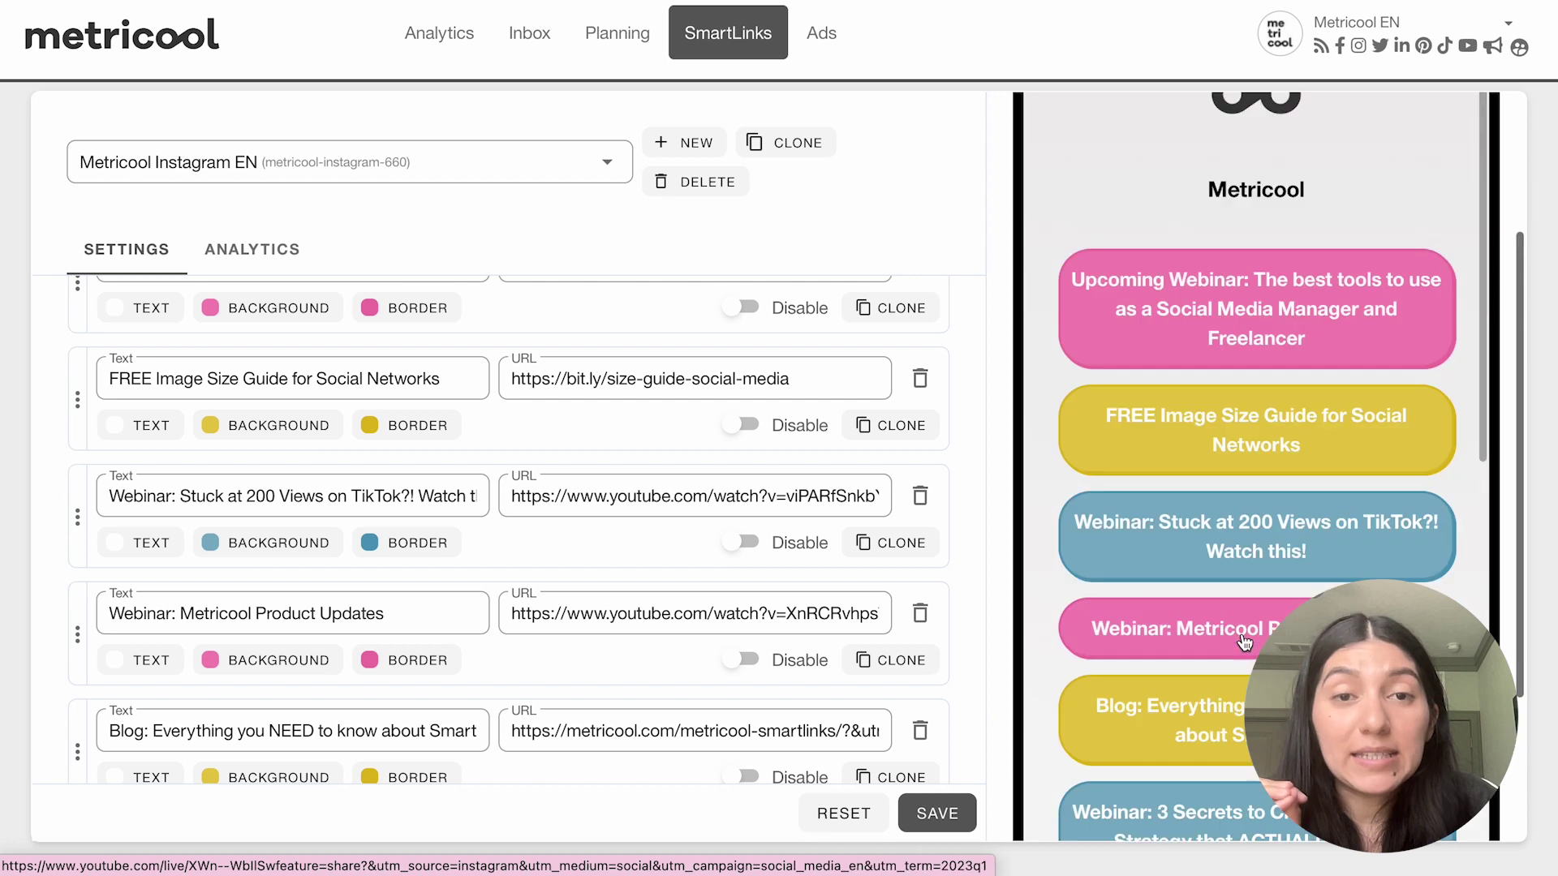
scroll(509, 474, "up", 6)
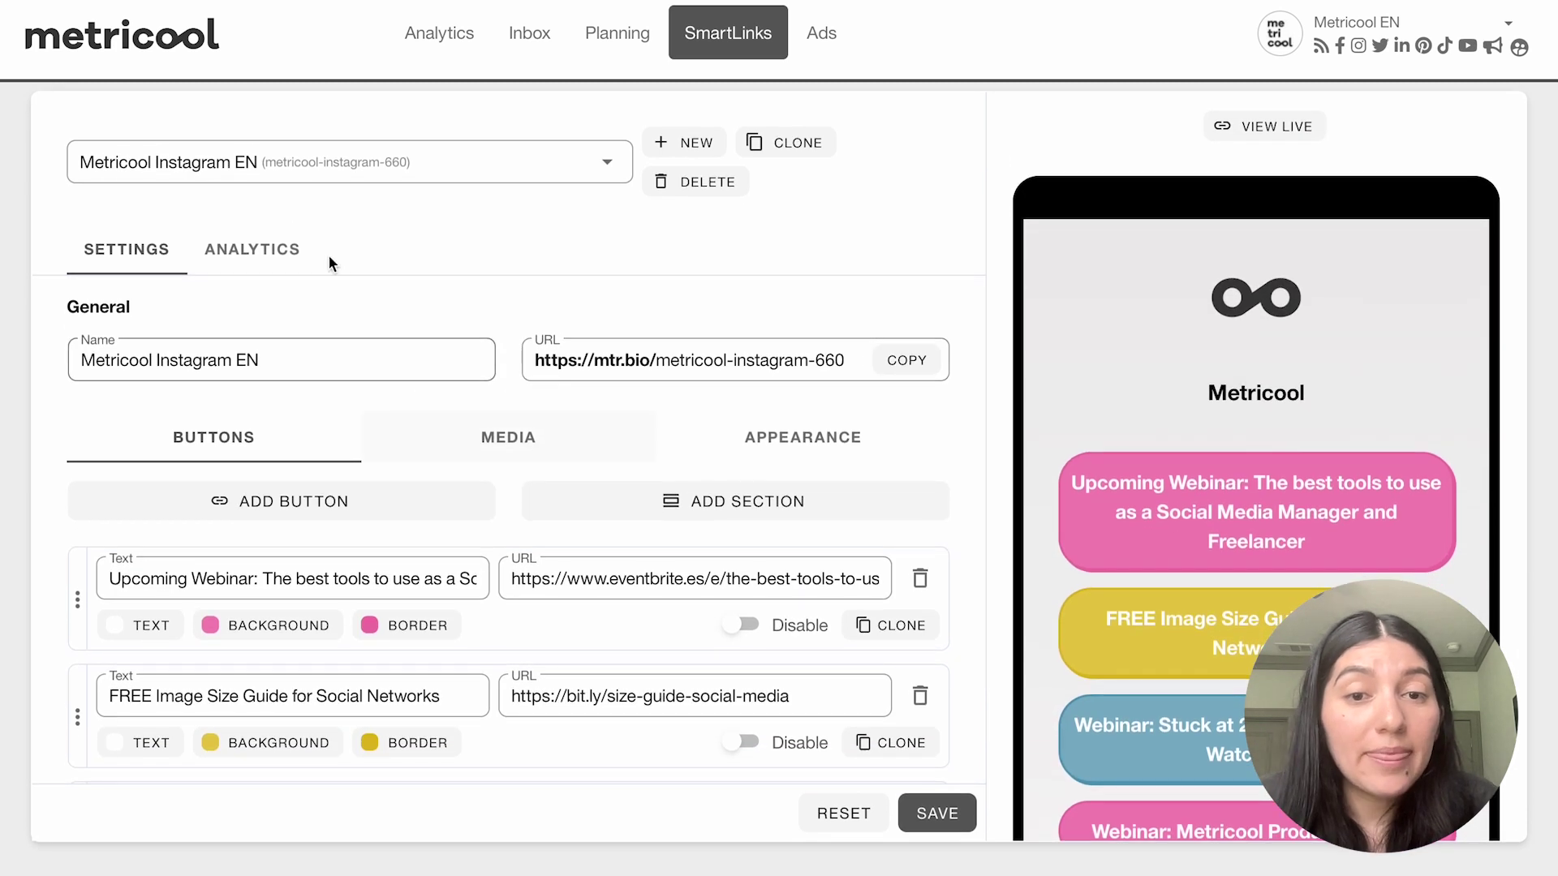
left_click(376, 157)
Switch to Metricool TikTok EN, discarding unsaved changes, and scroll its link buttons in the preview.
left_click(243, 212)
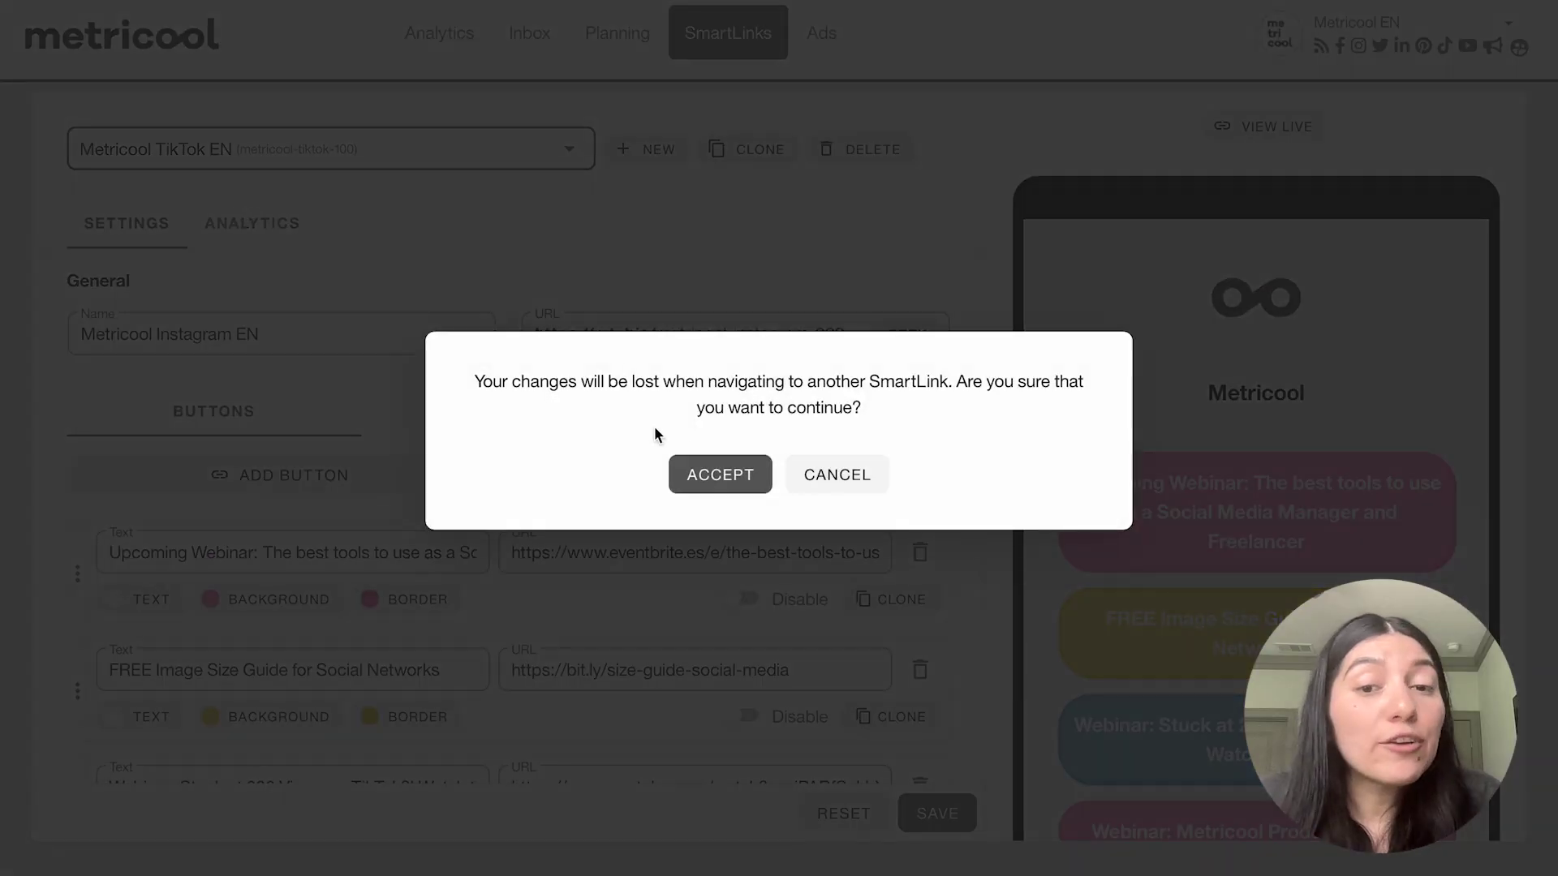
left_click(723, 471)
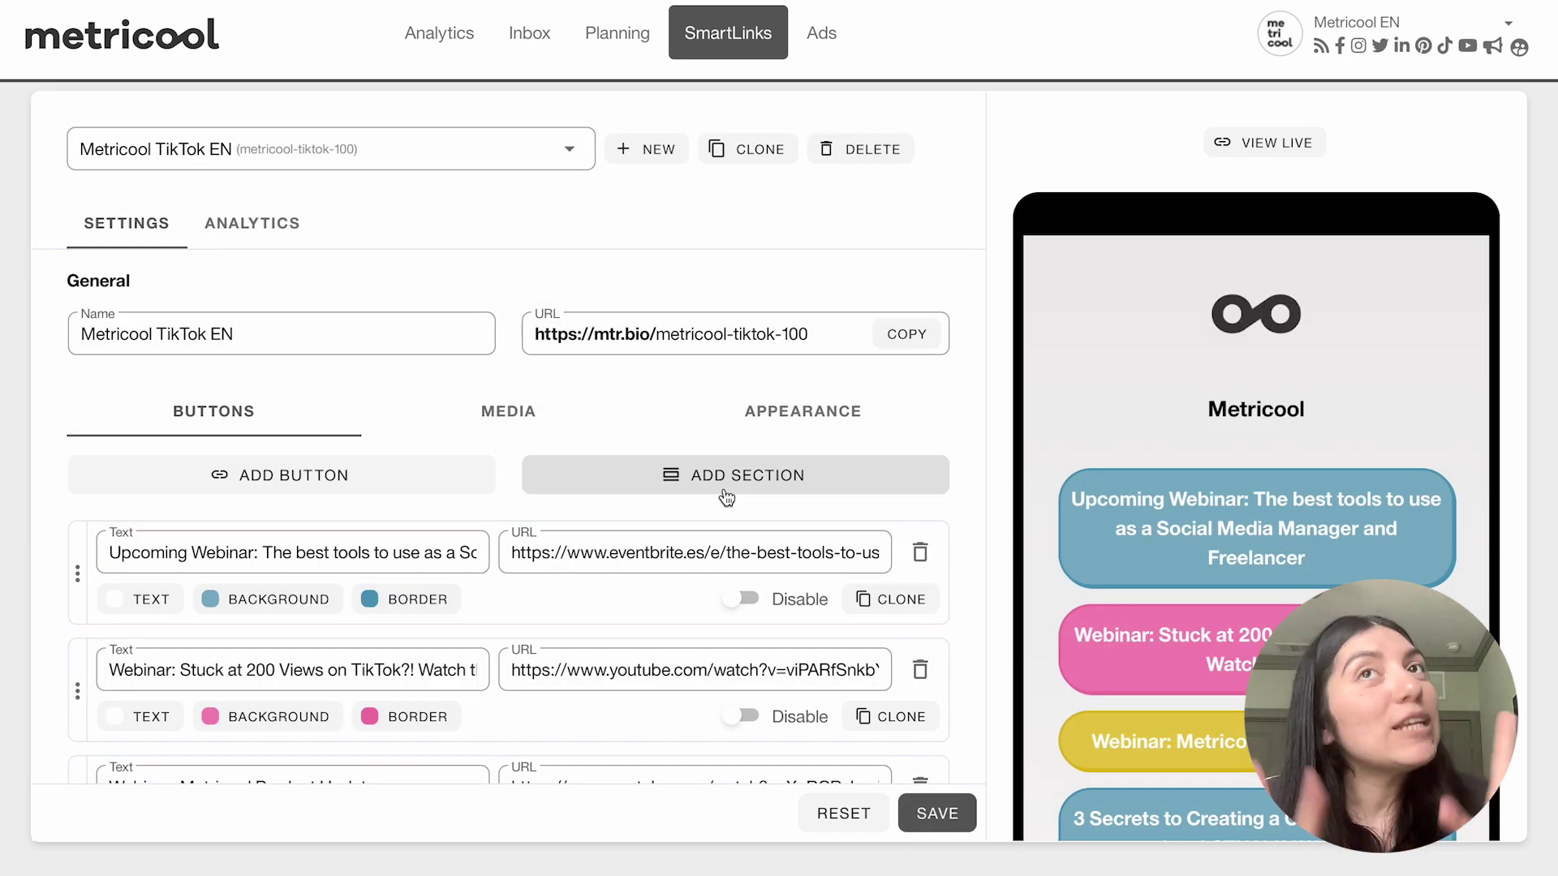
scroll(1075, 625, "down", 5)
scroll(1075, 625, "down", 10)
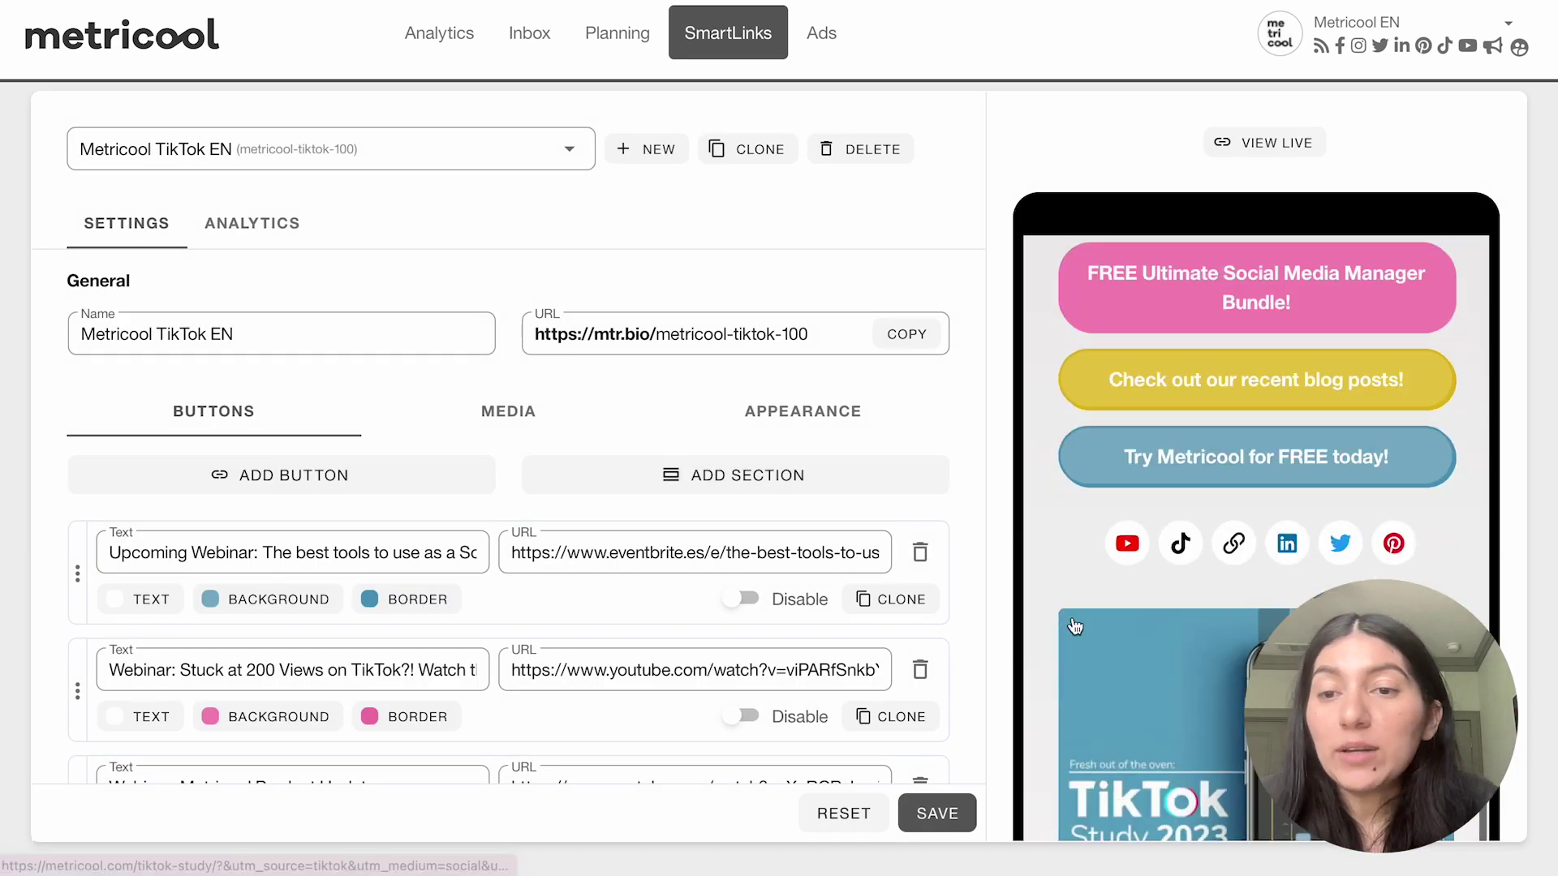
scroll(1075, 624, "up", 8)
scroll(1075, 627, "up", 6)
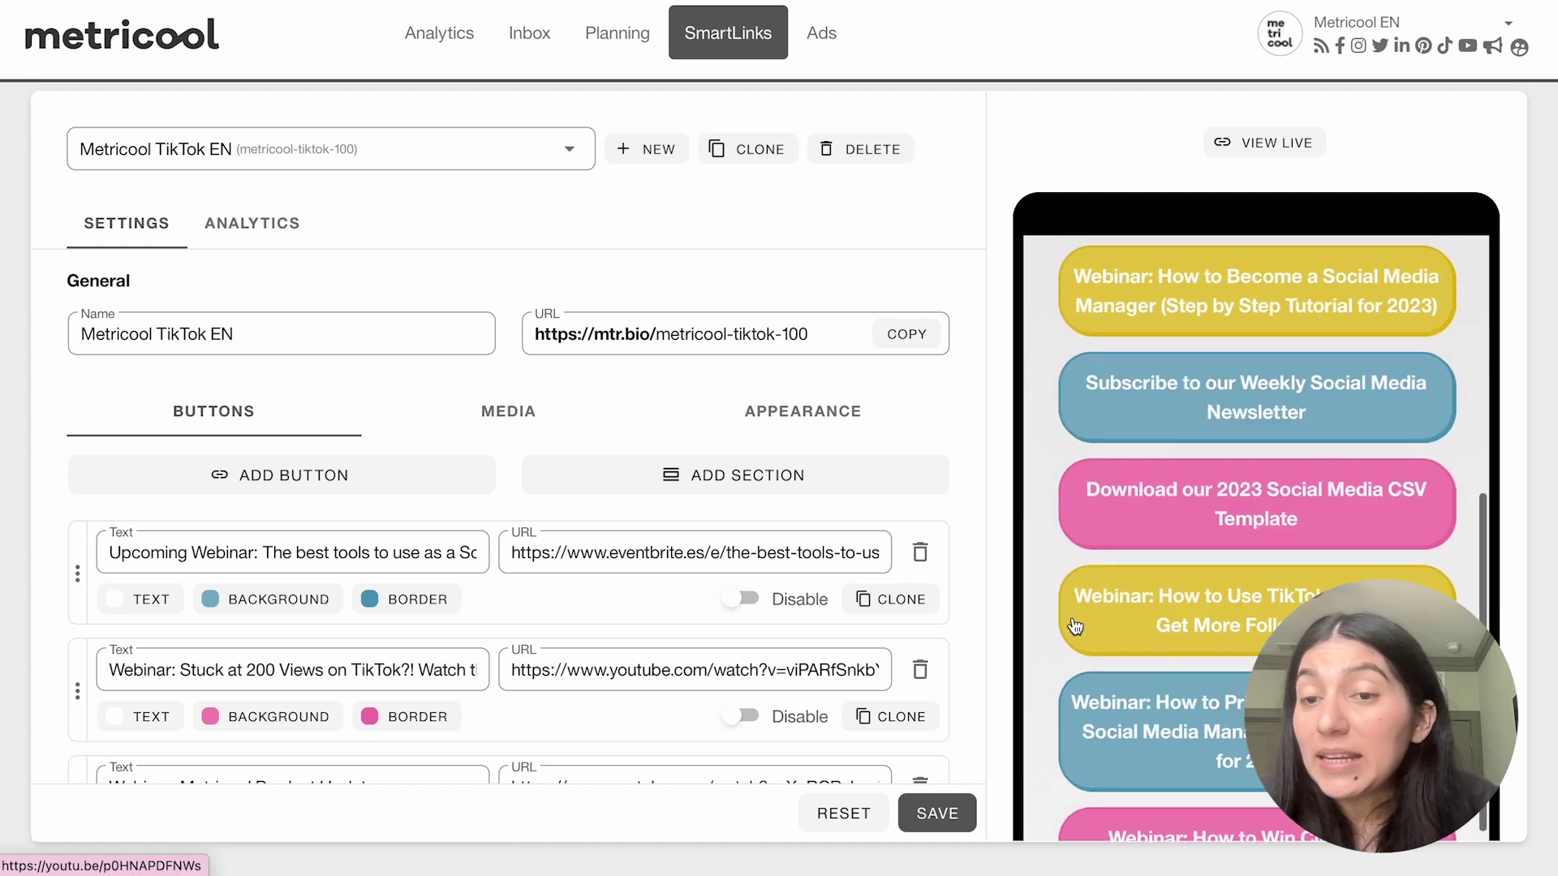
scroll(1075, 625, "down", 3)
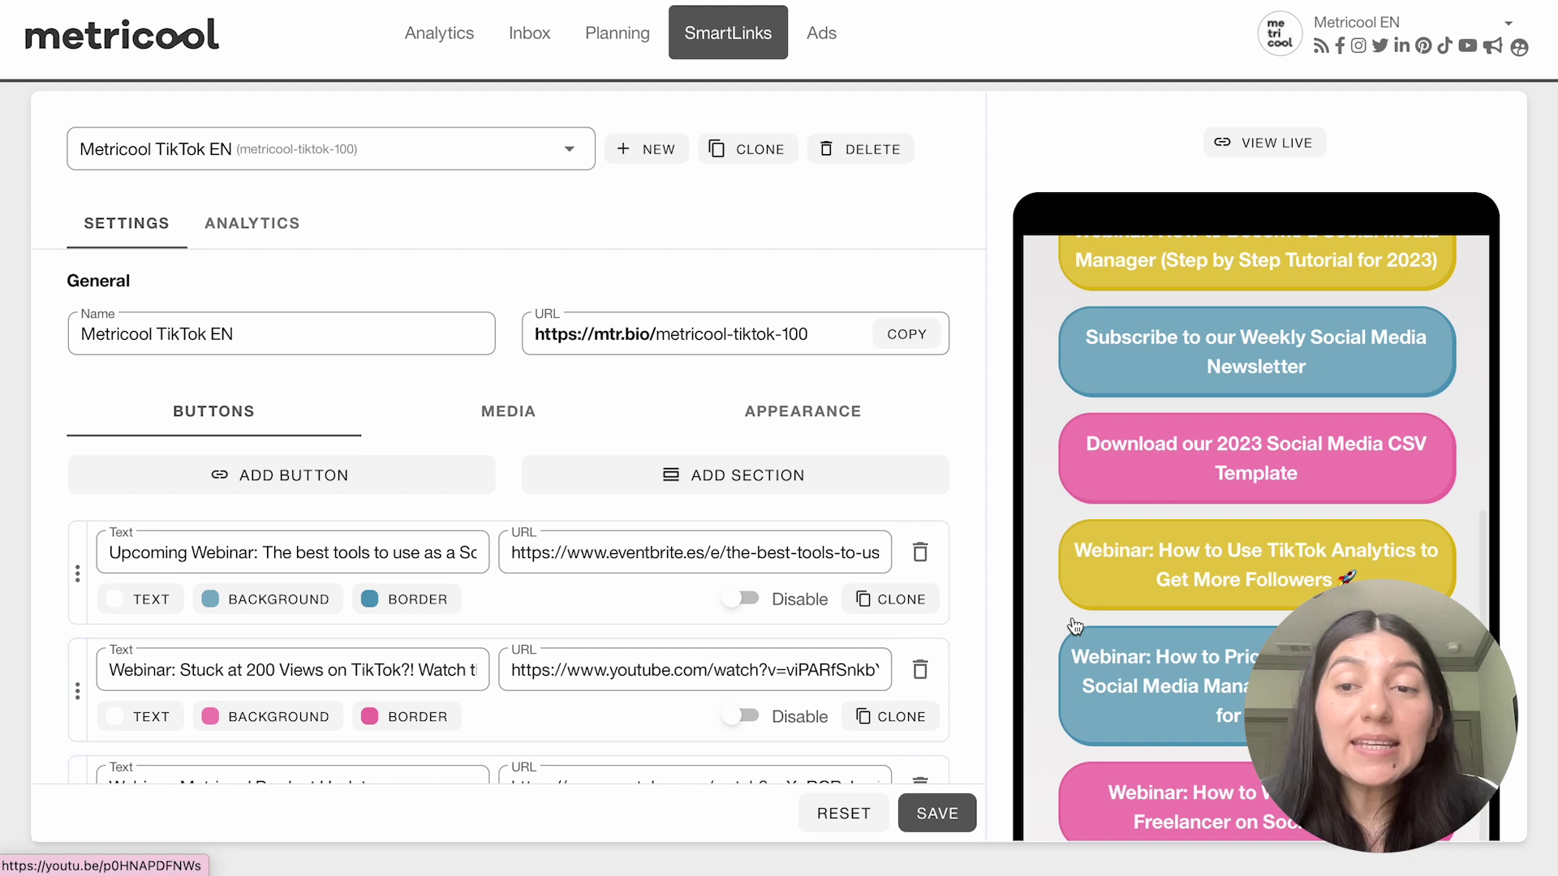
scroll(1075, 625, "up", 1)
scroll(1071, 622, "down", 2)
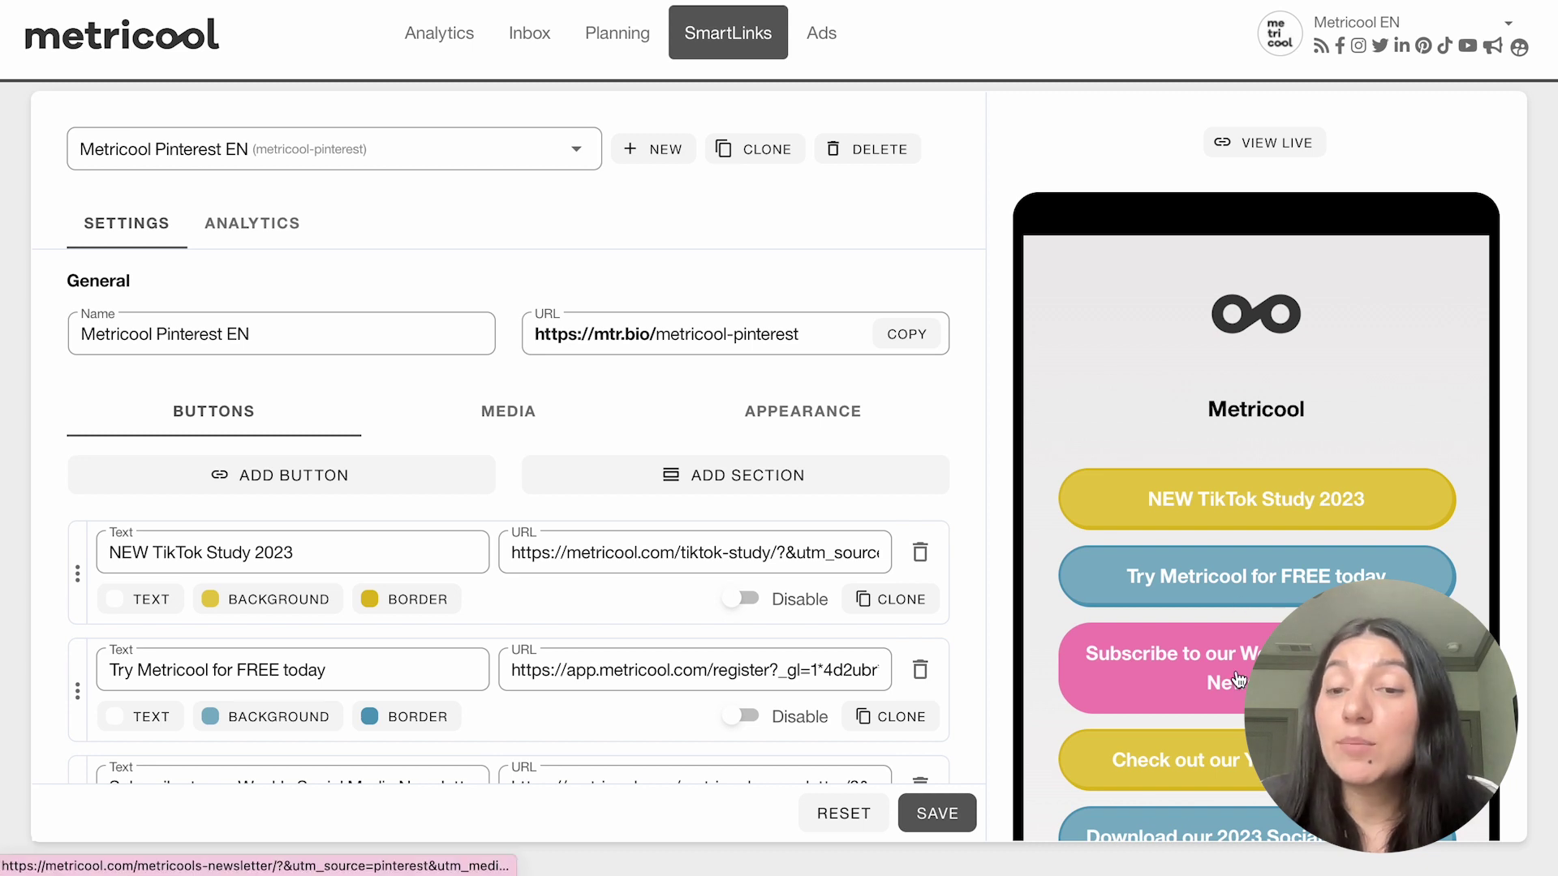
Scroll the Pinterest EN preview's buttons and social icons, then check the SmartLink list without switching.
scroll(1244, 608, "down", 1)
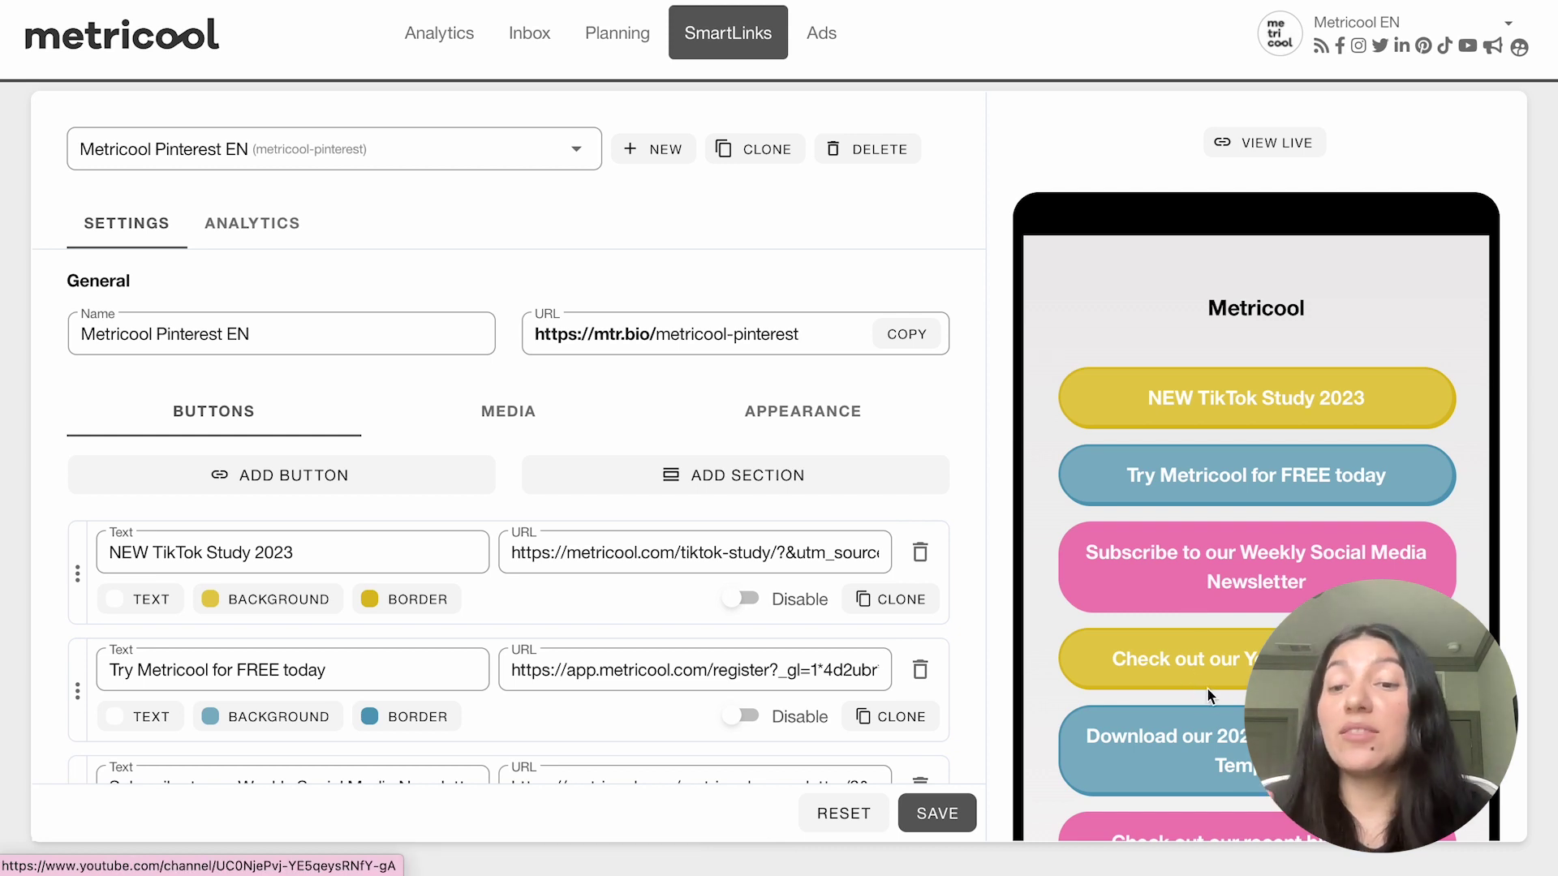
scroll(1213, 706, "down", 3)
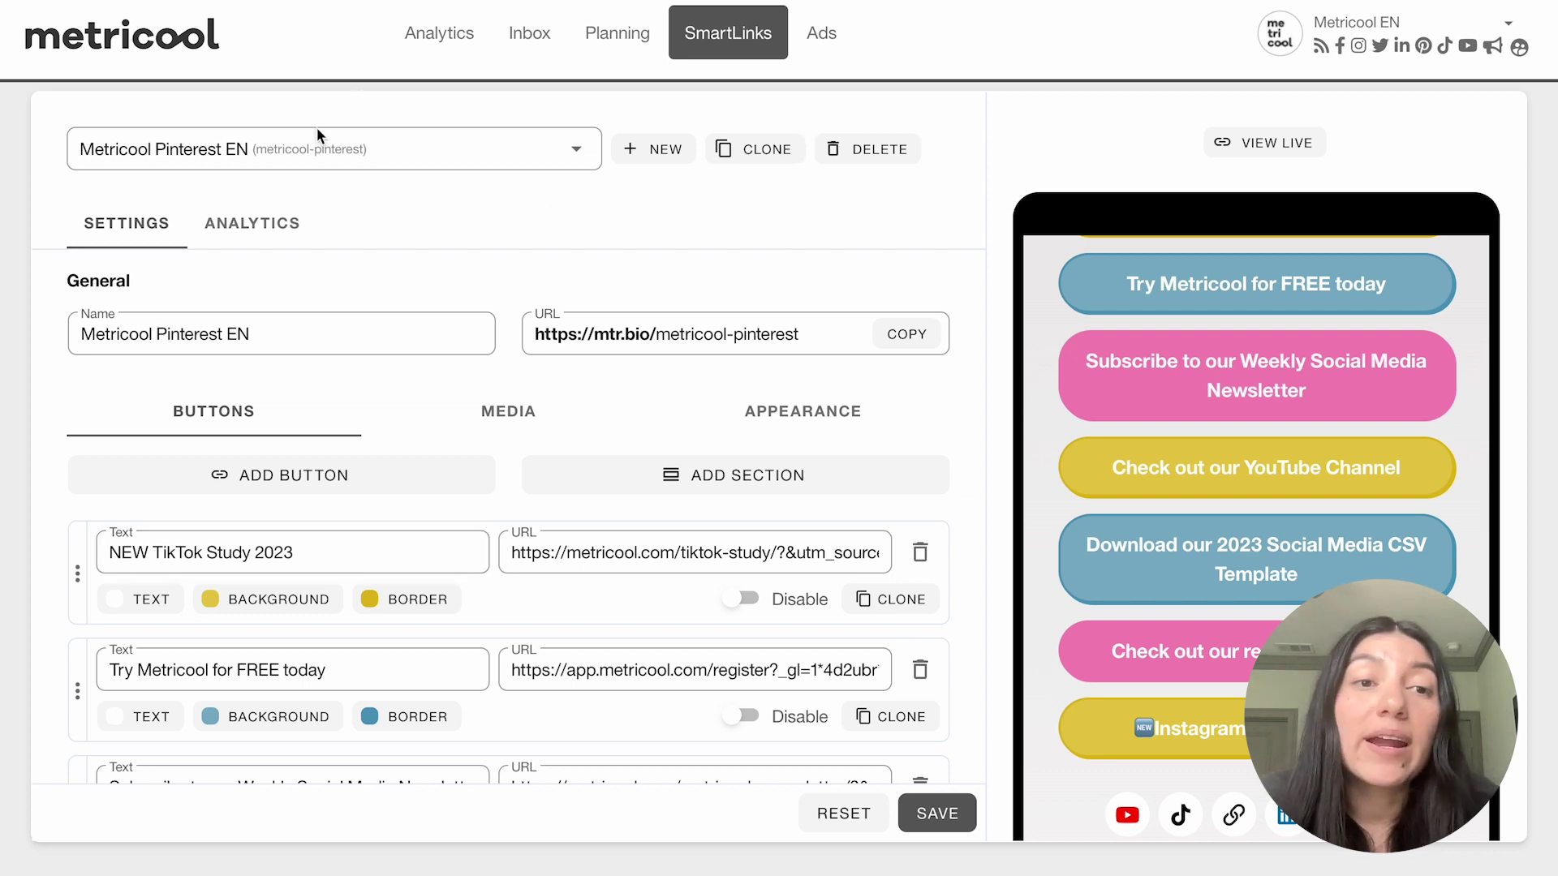
left_click(487, 154)
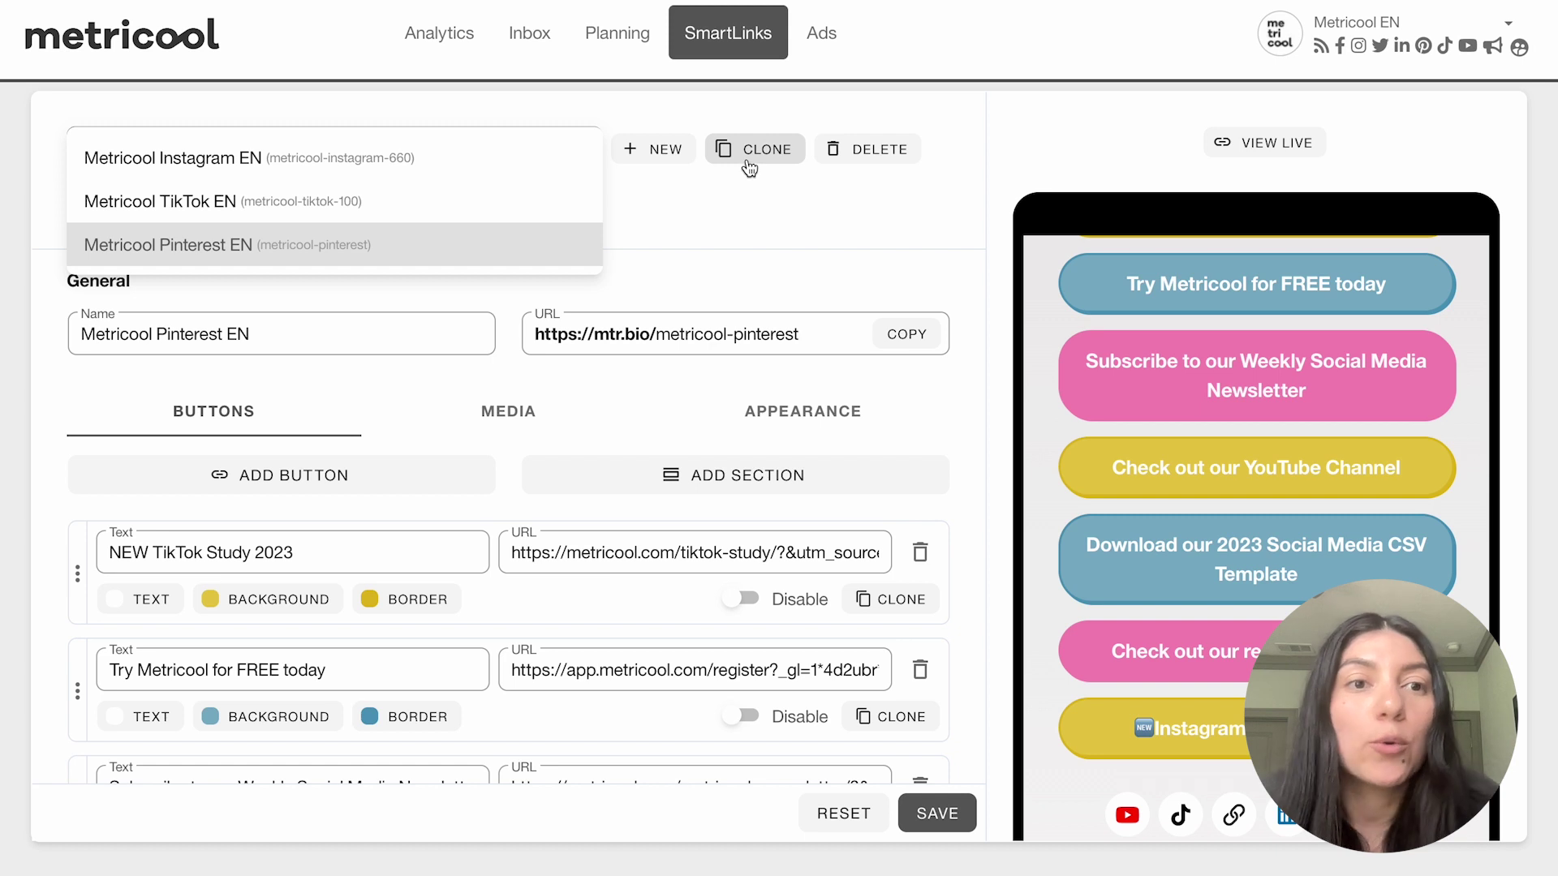
left_click(860, 211)
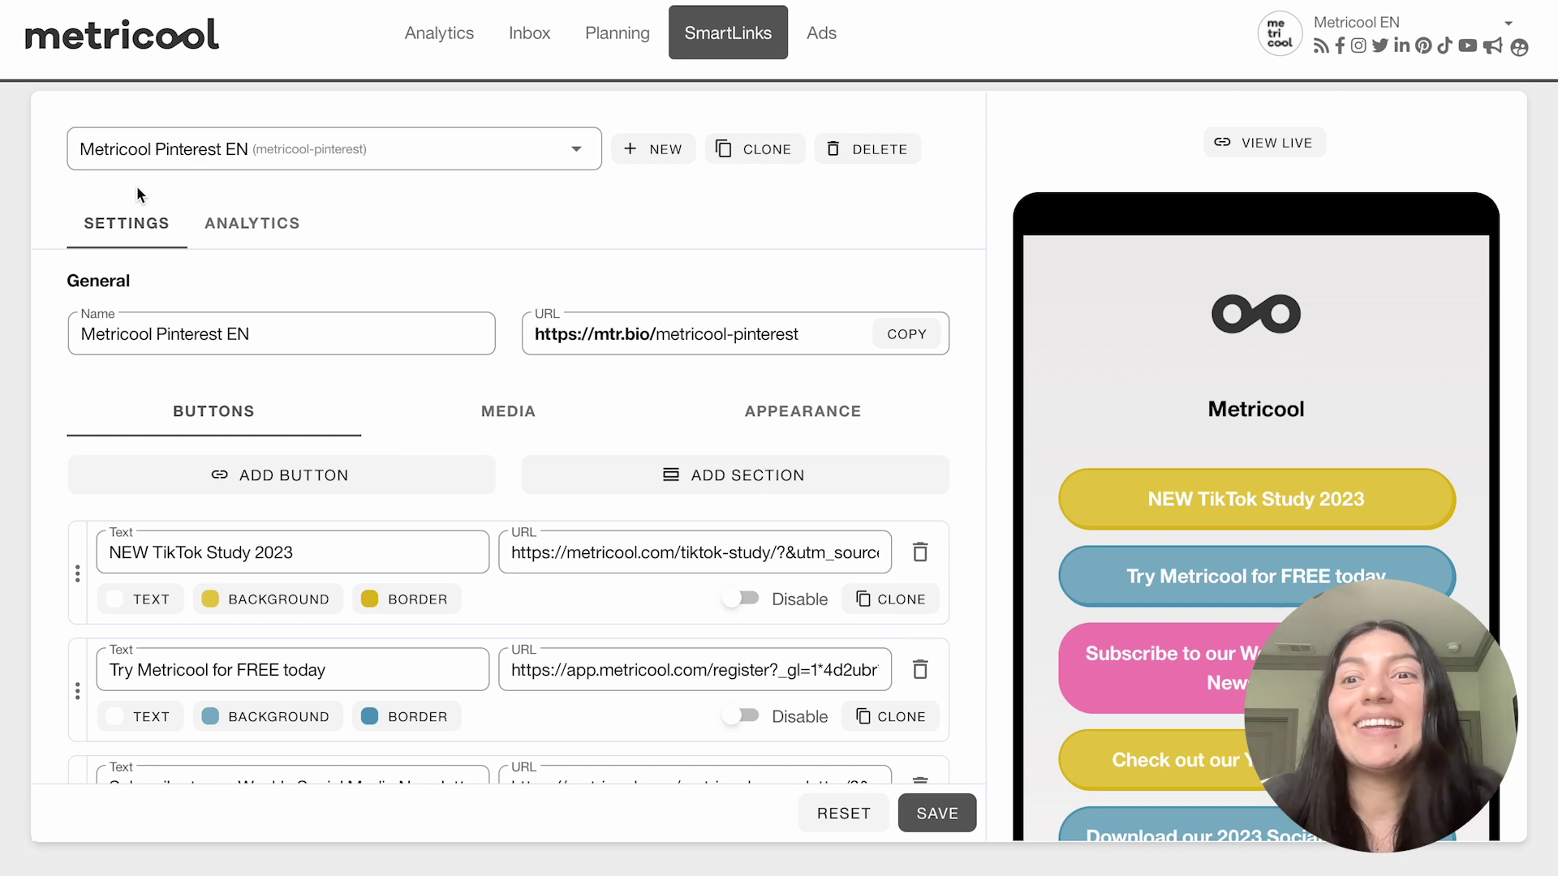
Switch back to the Metricool Instagram EN SmartLink, discarding unsaved changes.
left_click(163, 164)
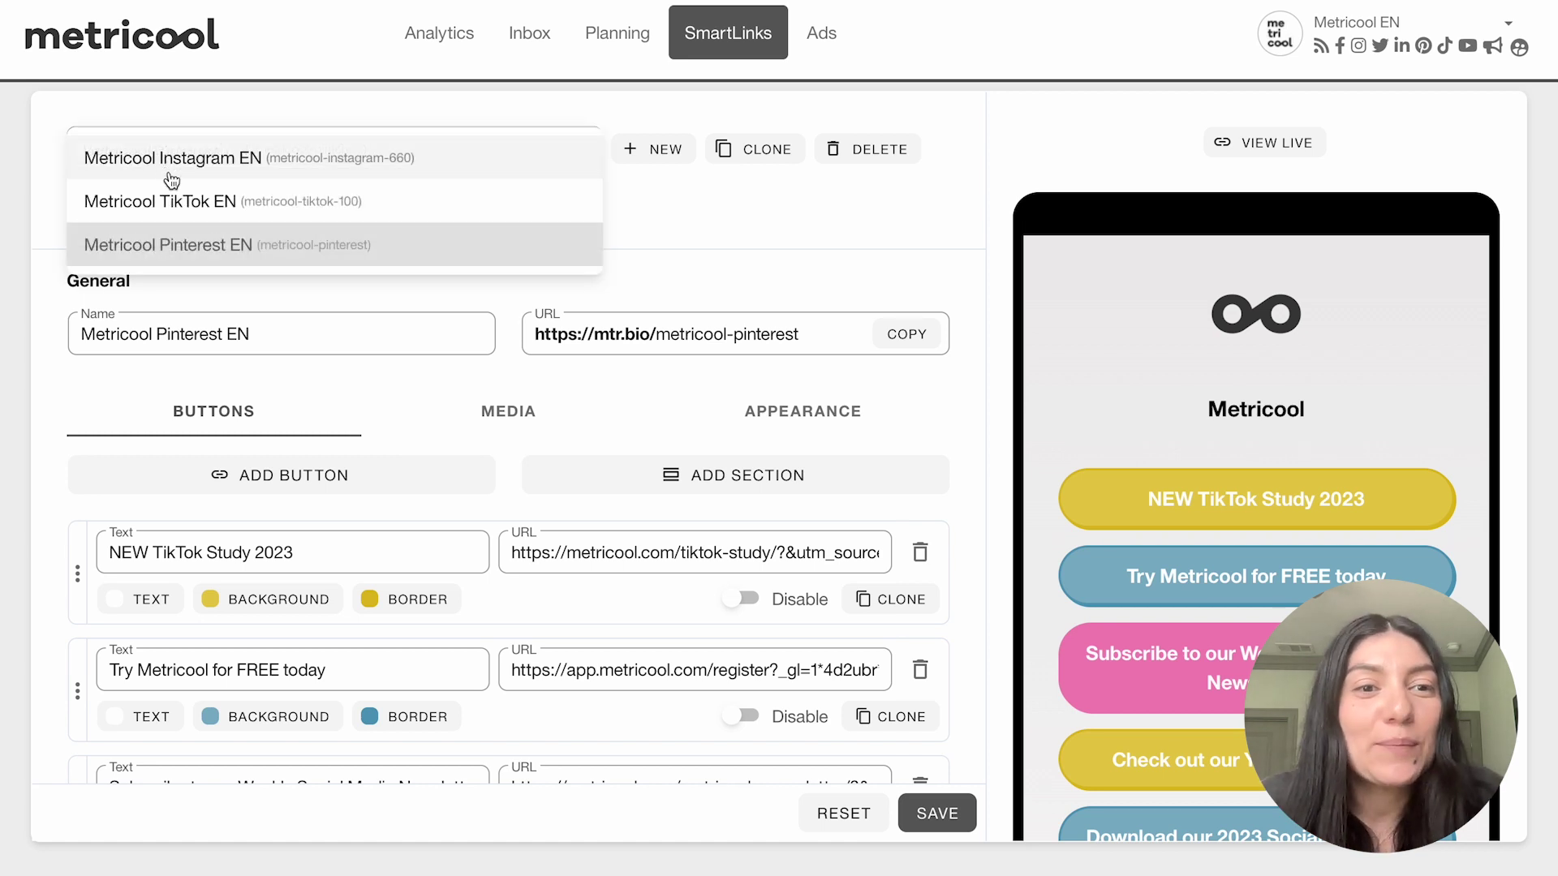
left_click(170, 167)
left_click(691, 485)
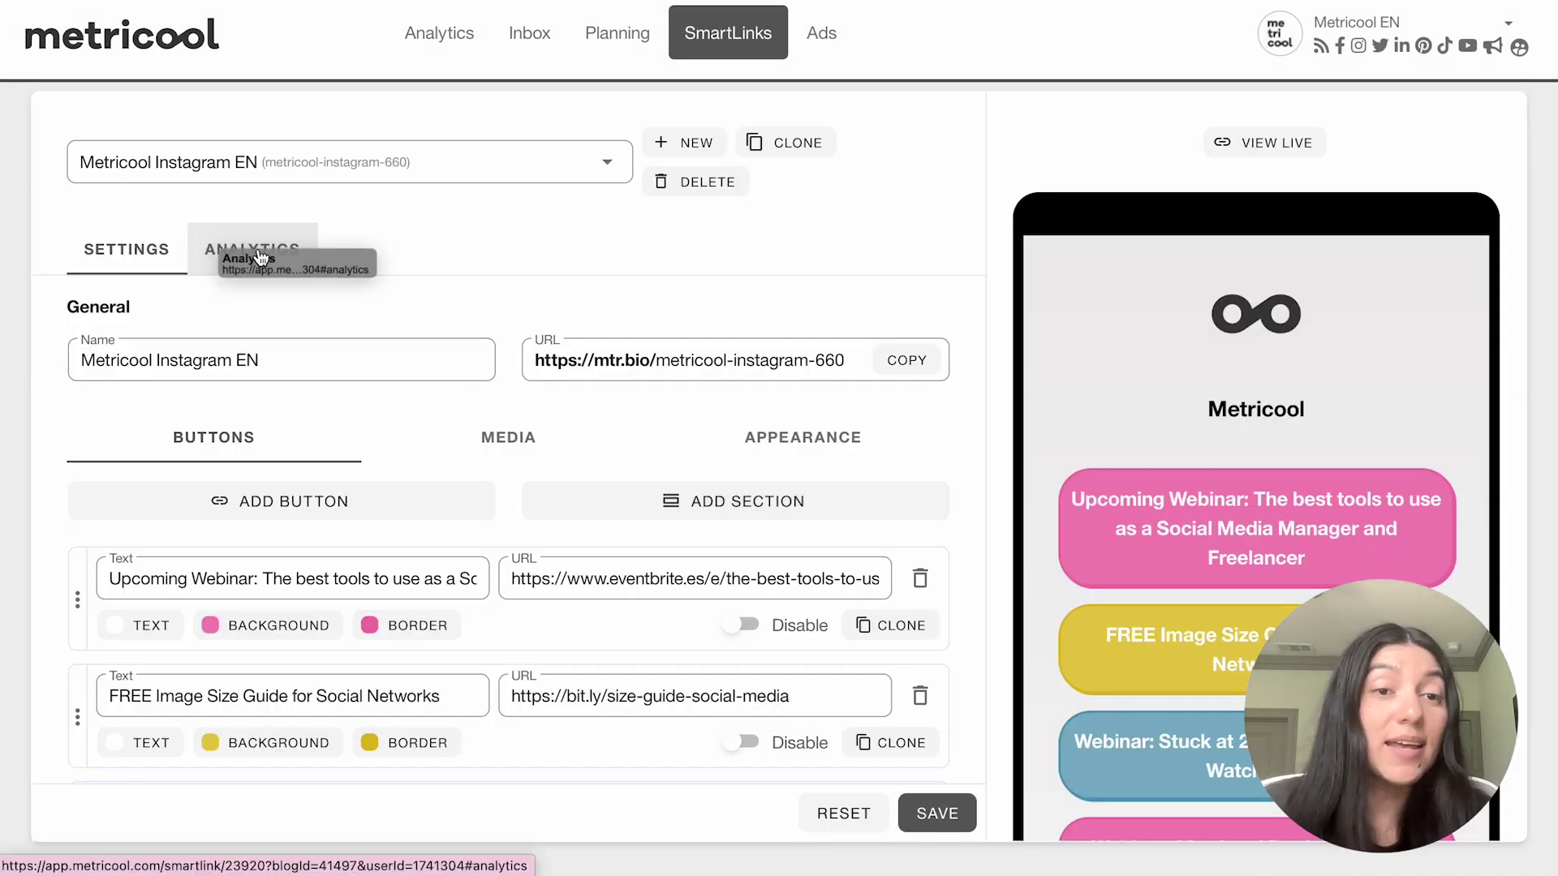
Show its analytics for the last 3 months (Jan 30–Apr 30, 2023) after briefly trying Last 30 days.
left_click(233, 248)
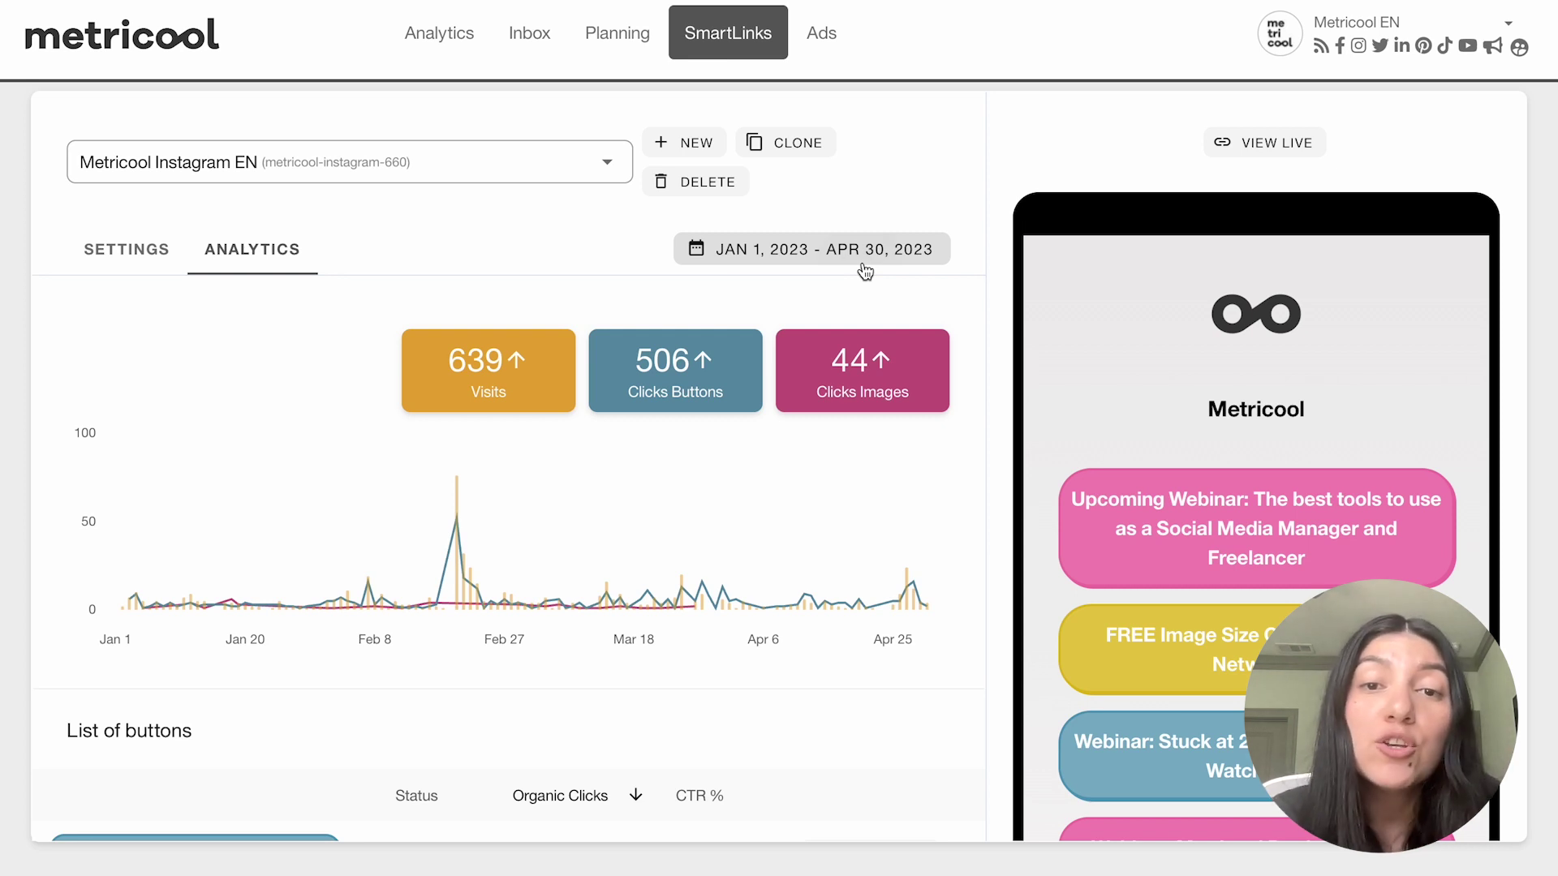
left_click(863, 258)
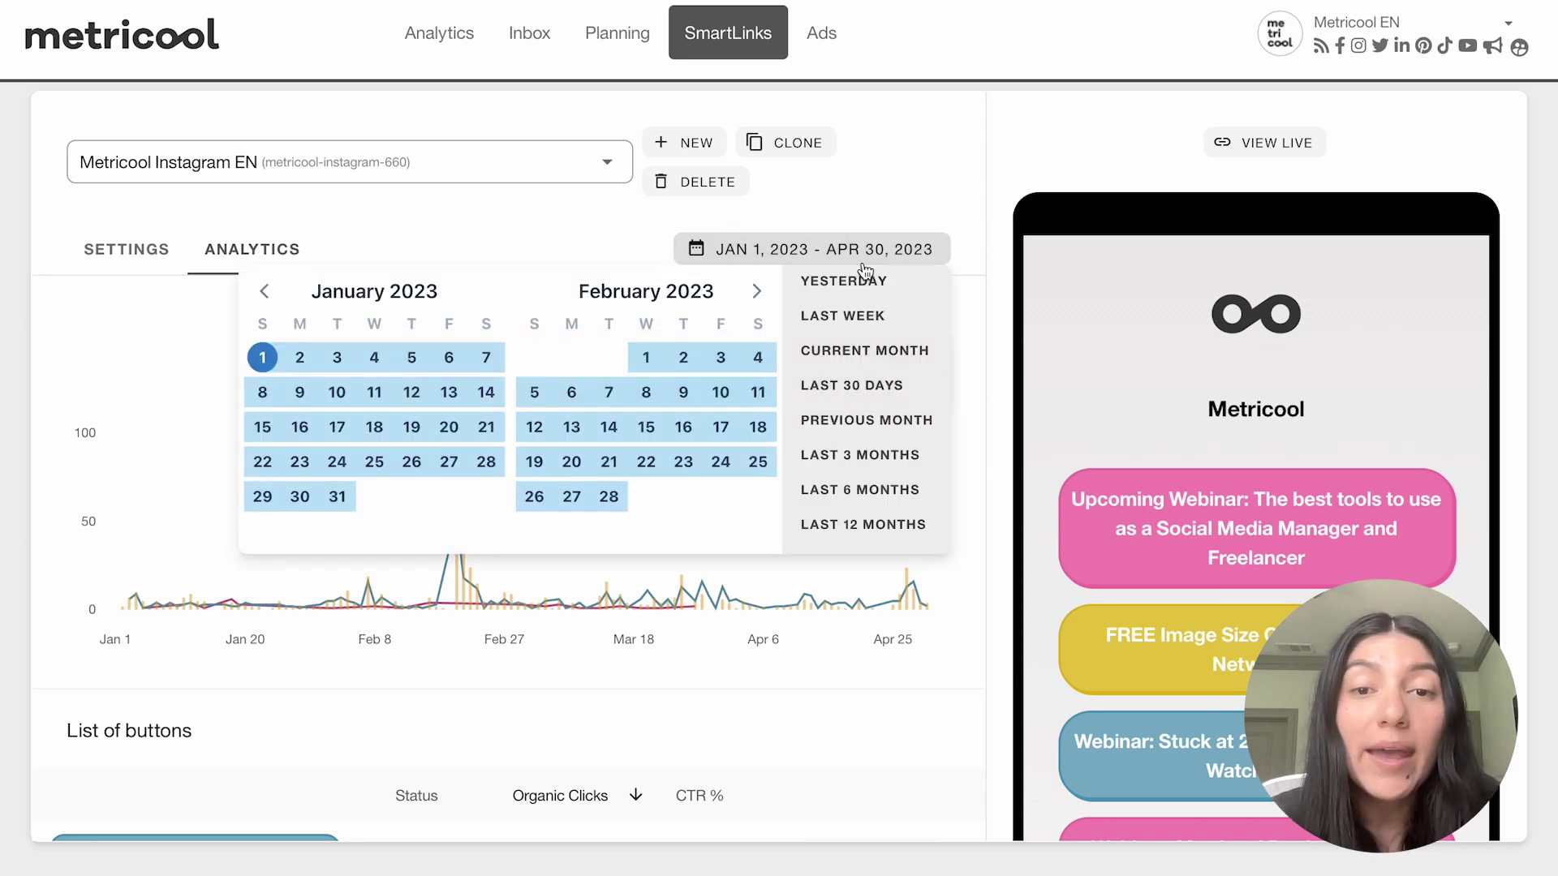
left_click(851, 385)
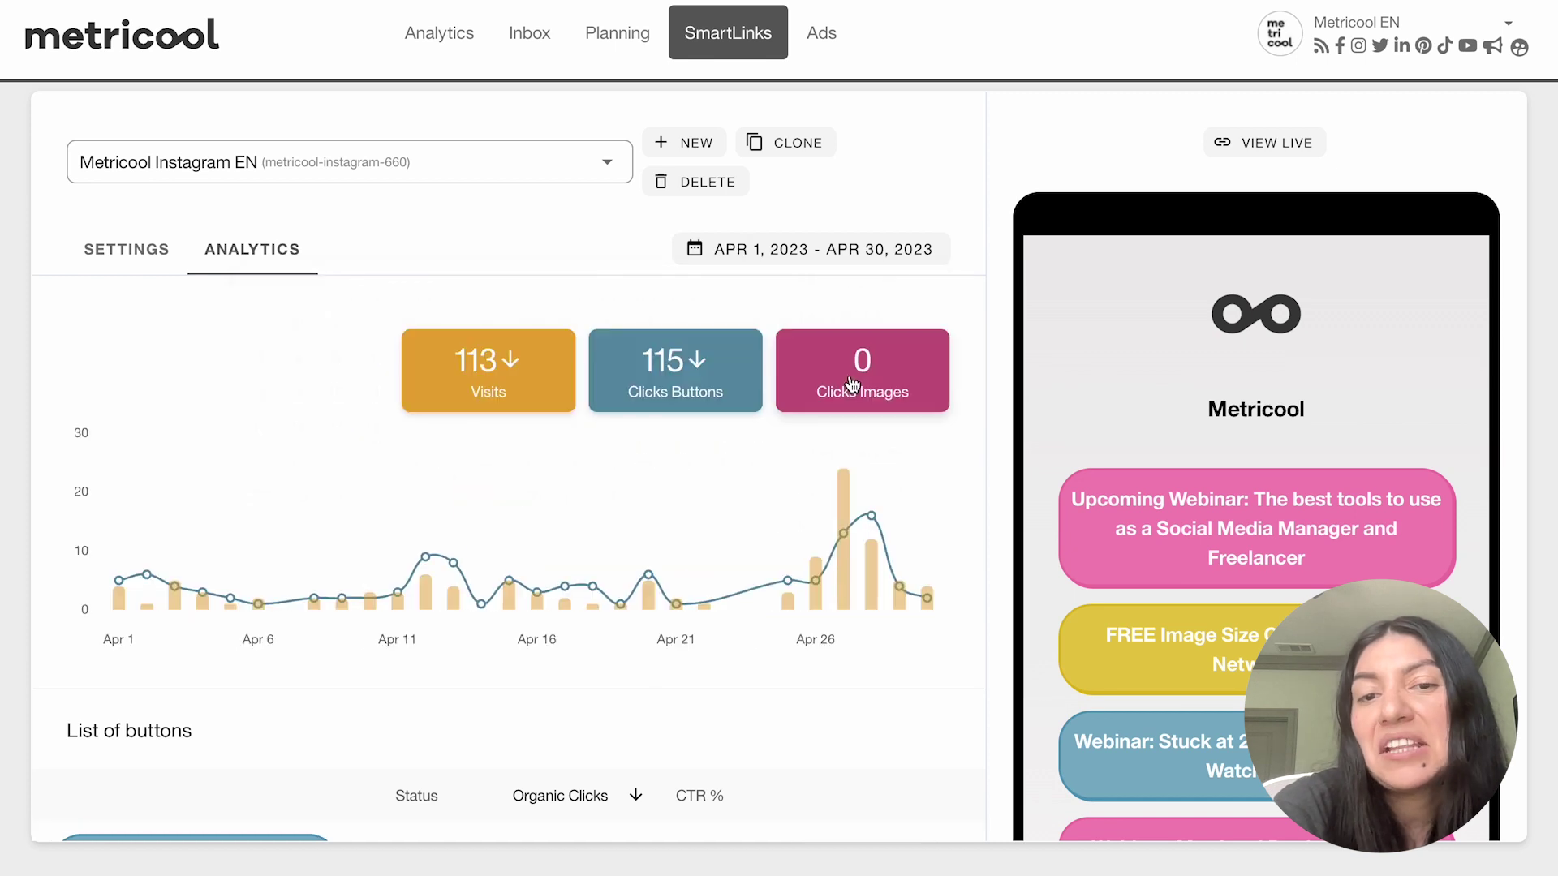
left_click(783, 245)
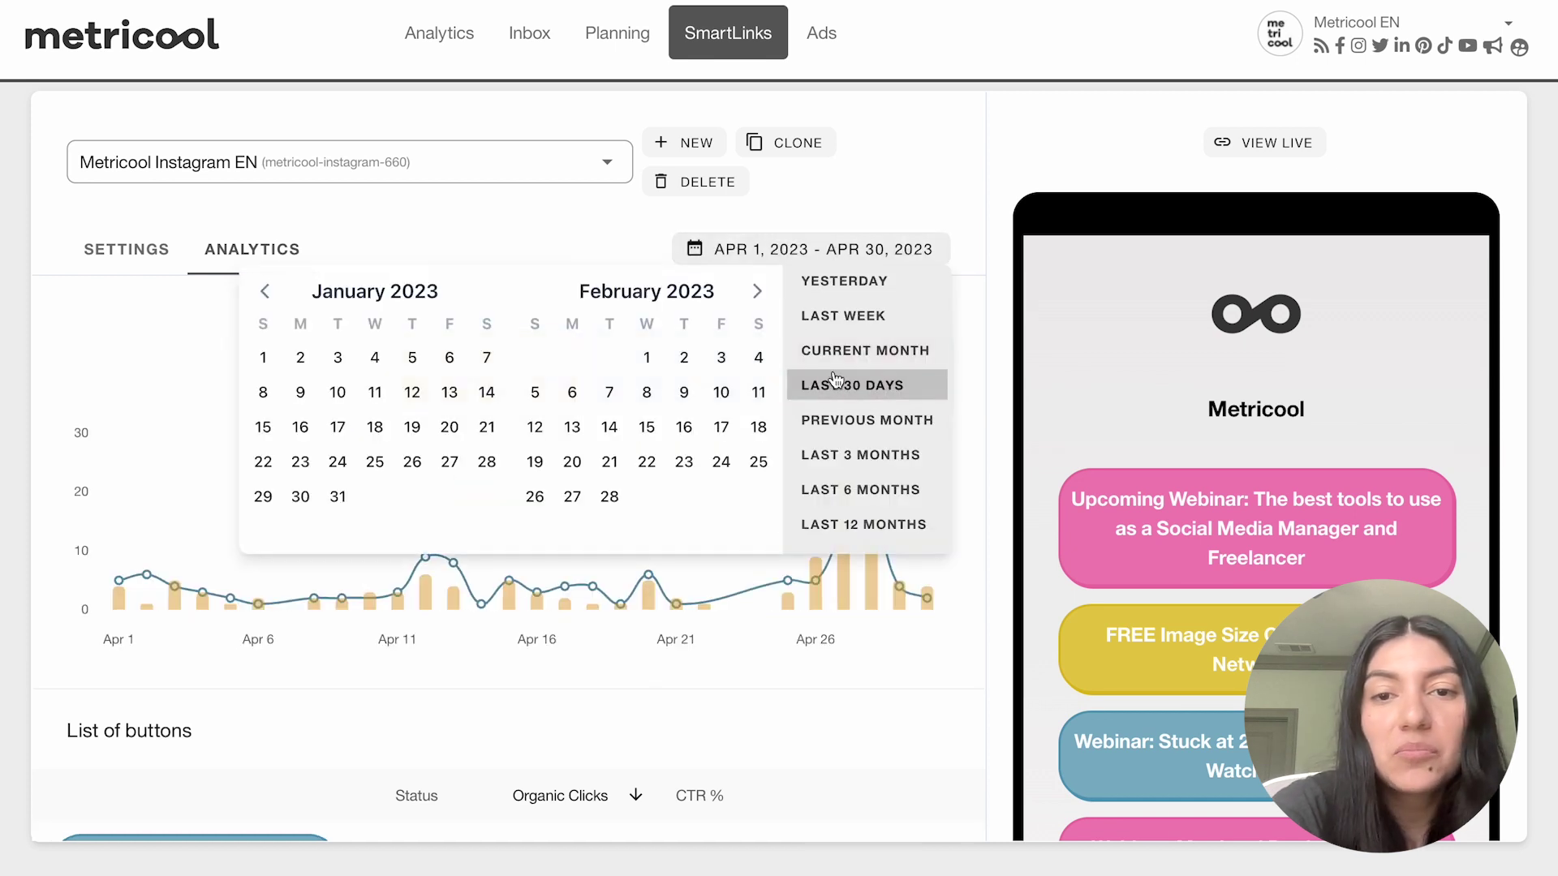
left_click(836, 453)
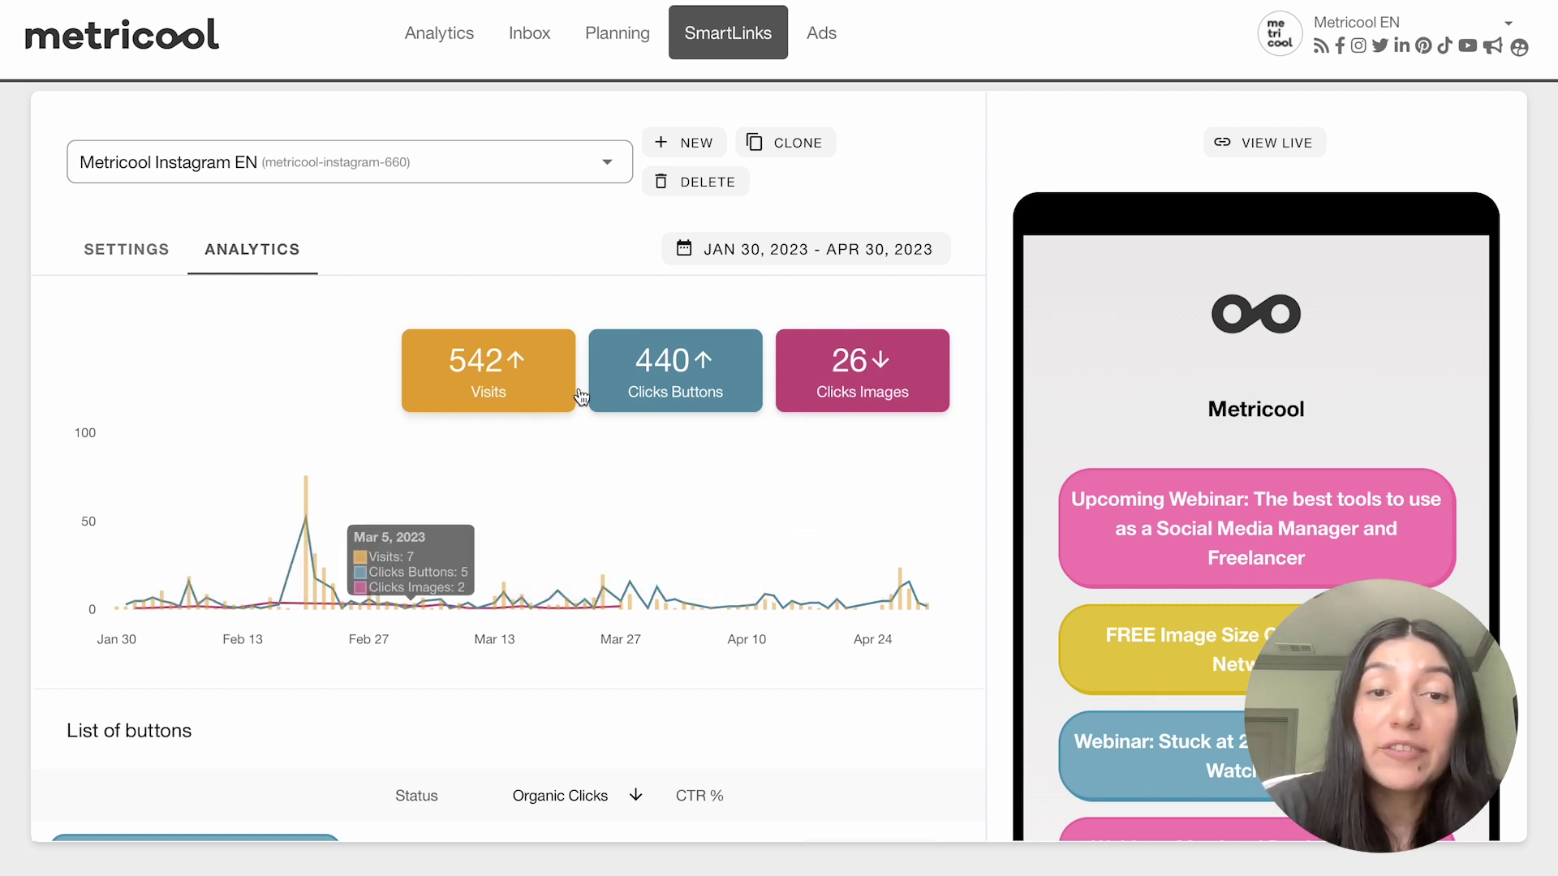
mouse_move(669, 403)
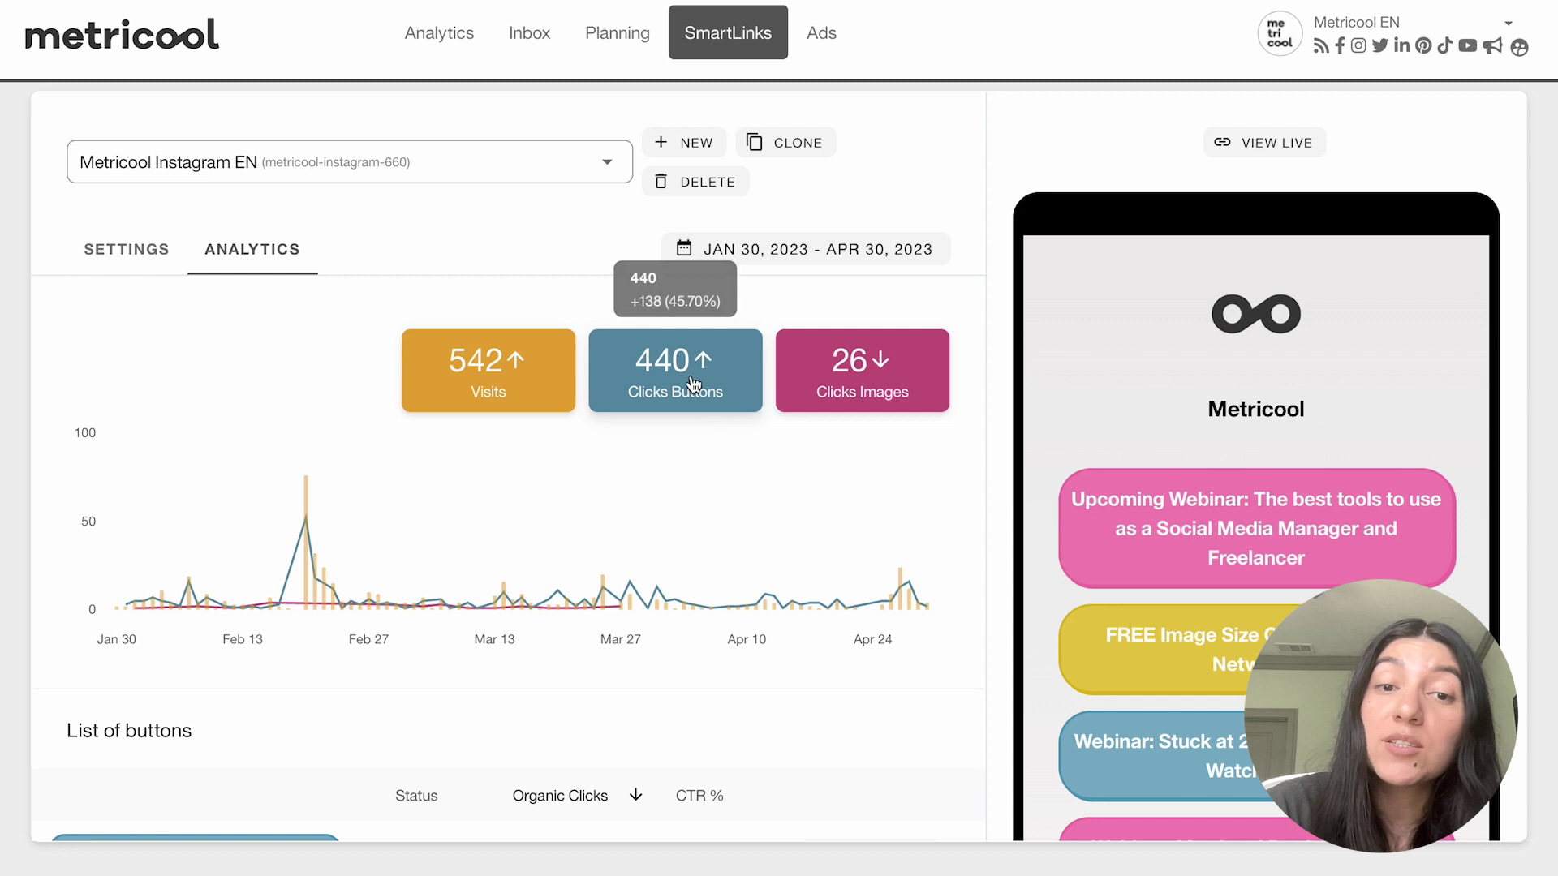
scroll(758, 647, "down", 1)
scroll(759, 649, "down", 5)
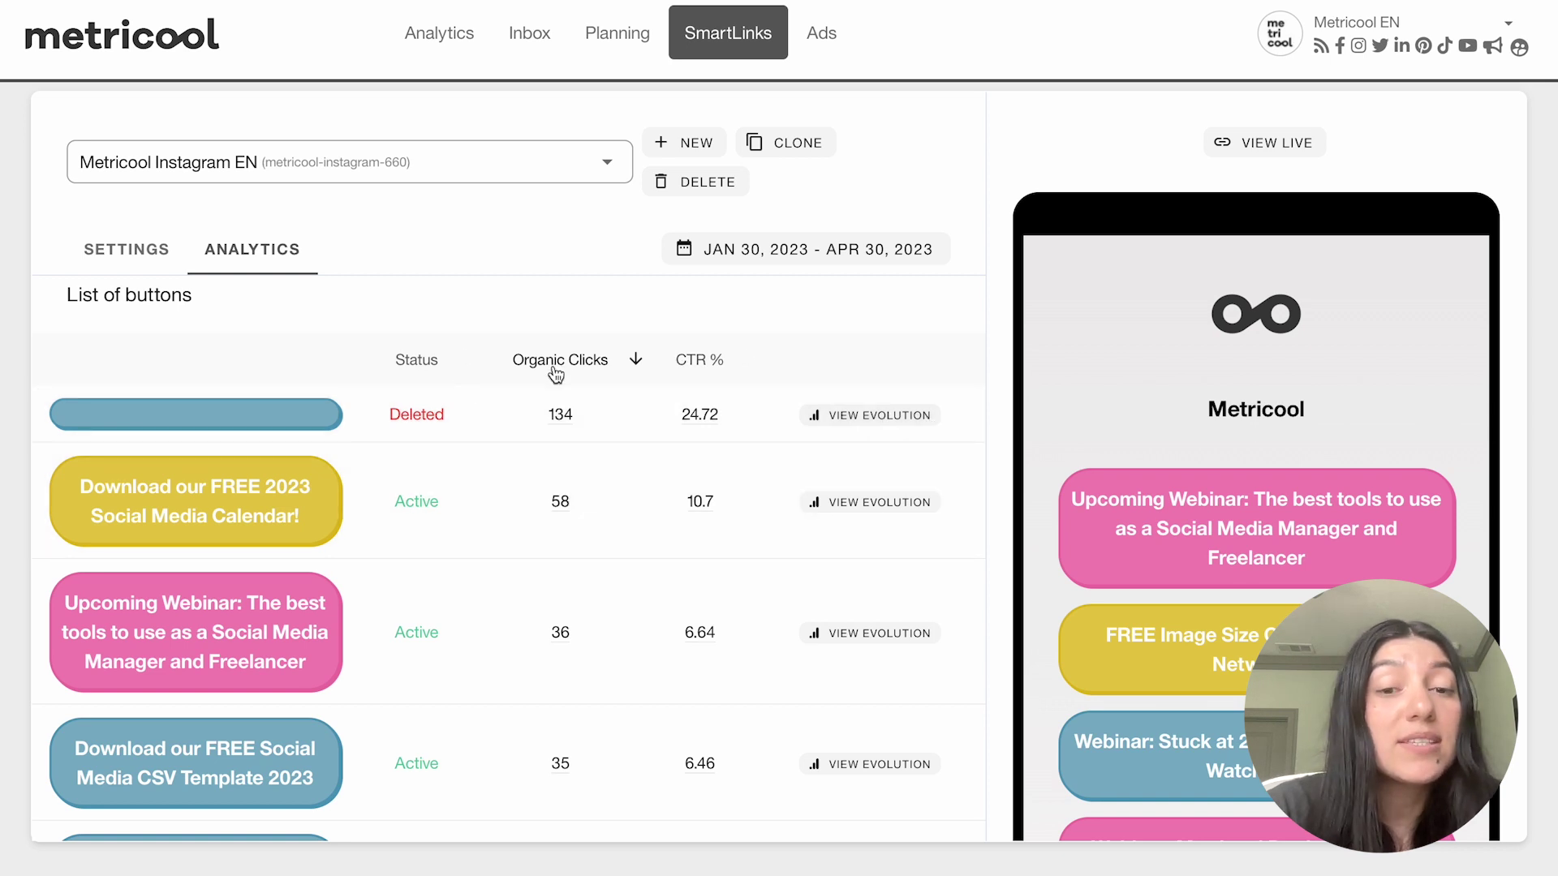
scroll(520, 692, "down", 6)
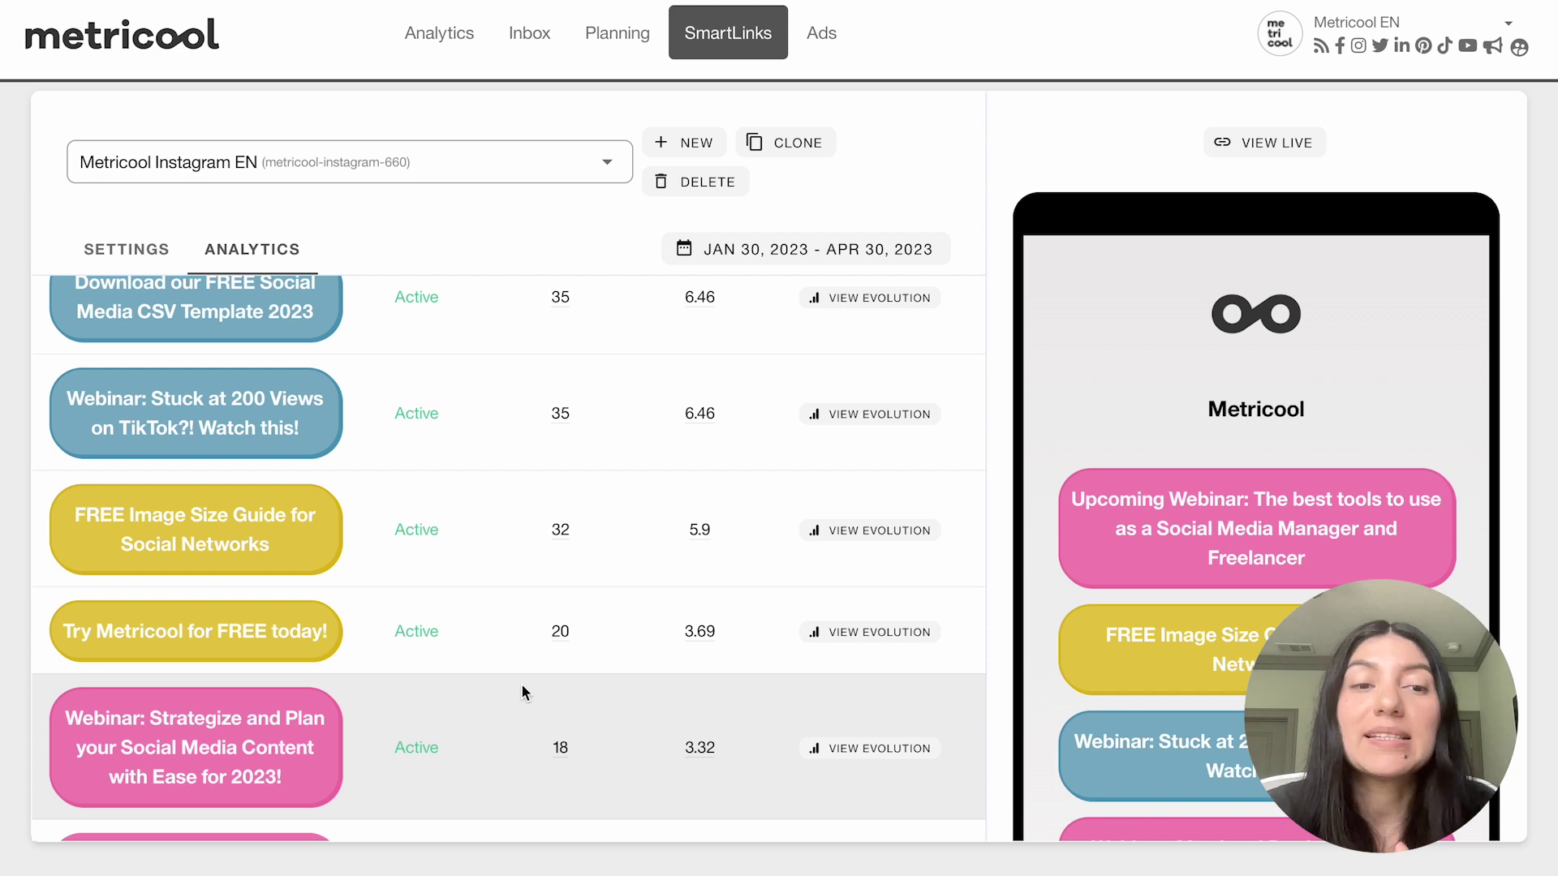
scroll(490, 579, "up", 5)
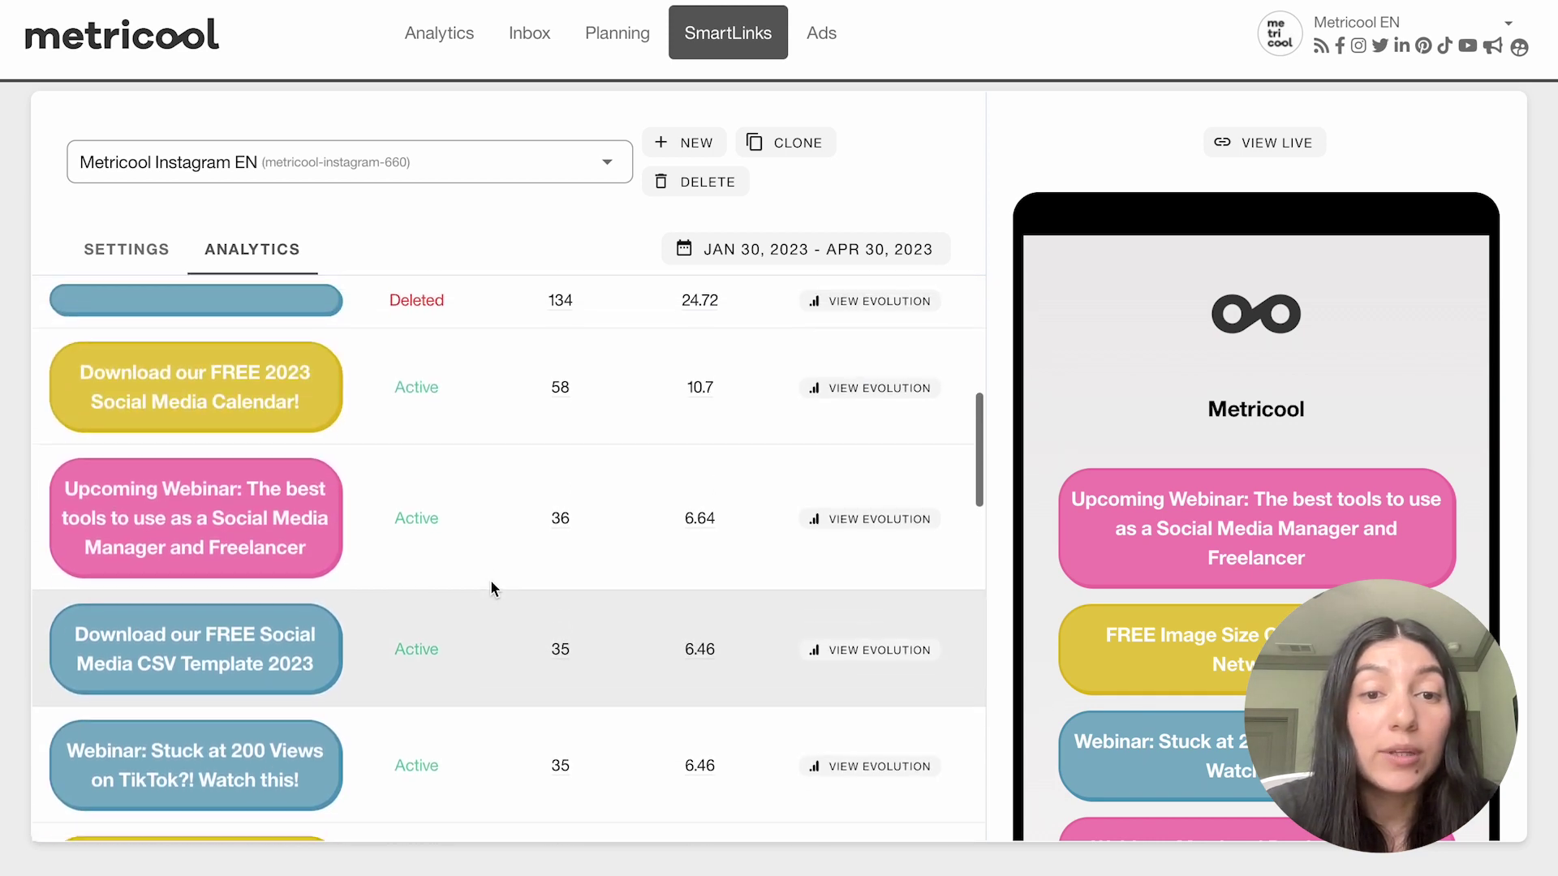
scroll(490, 589, "up", 4)
scroll(505, 678, "down", 2)
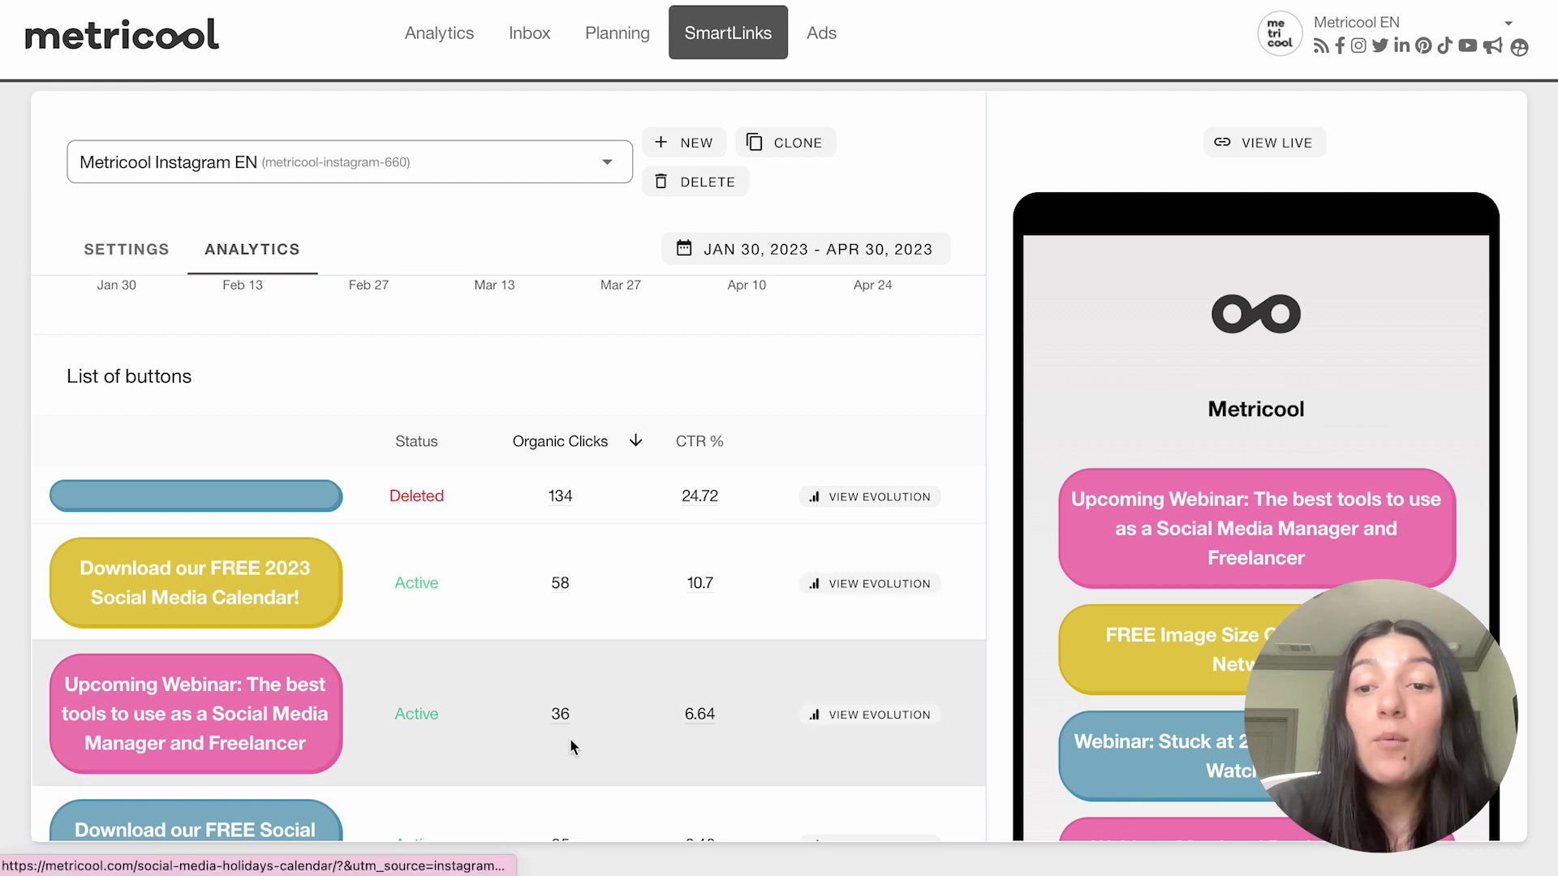
scroll(640, 637, "down", 2)
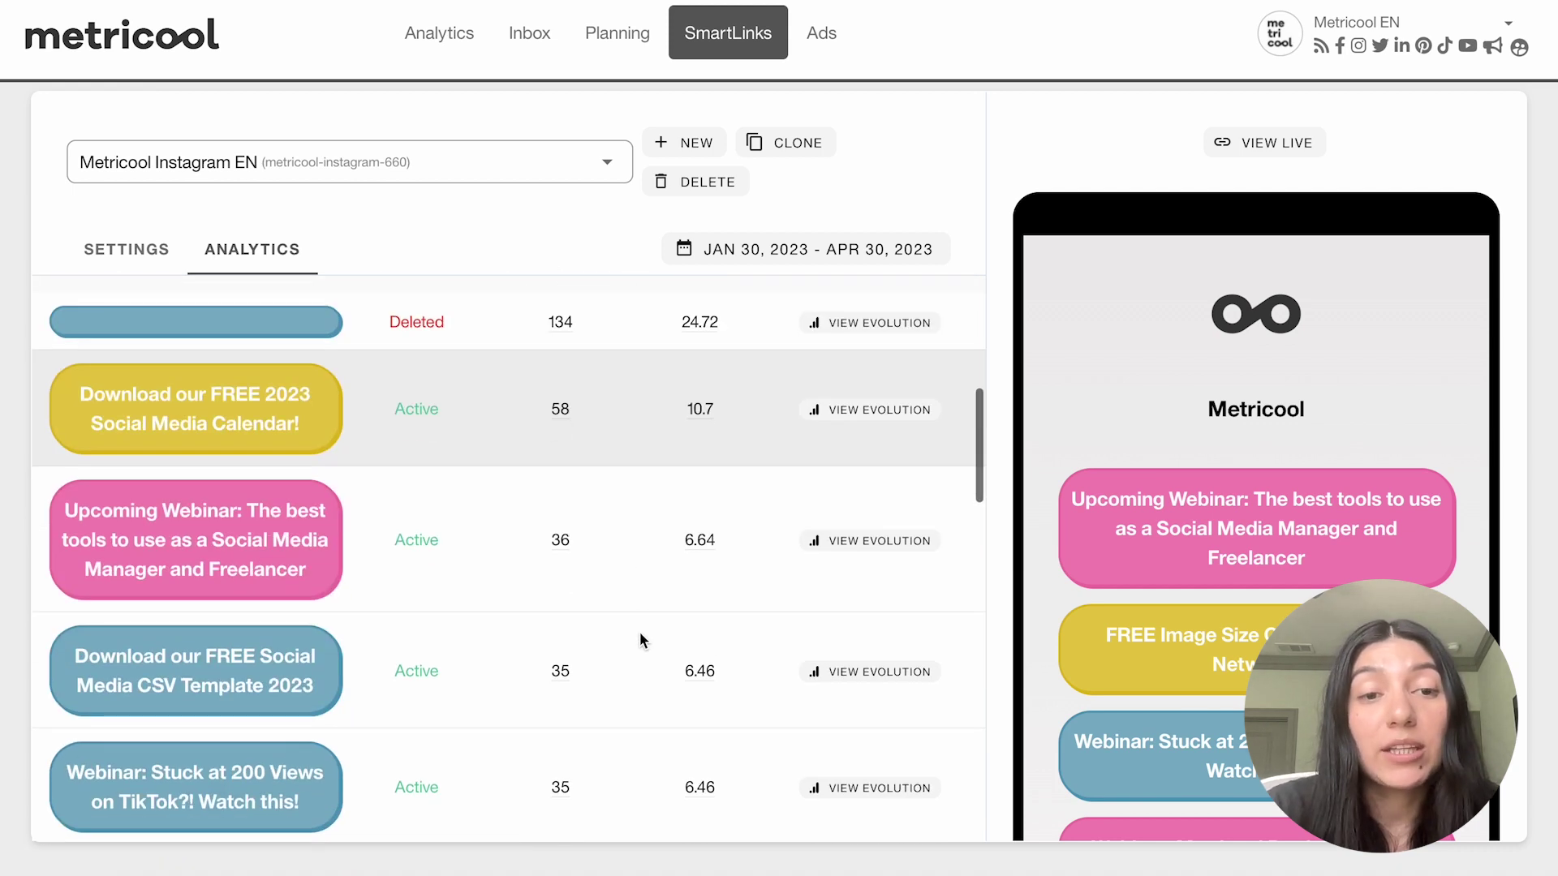
scroll(1272, 543, "down", 8)
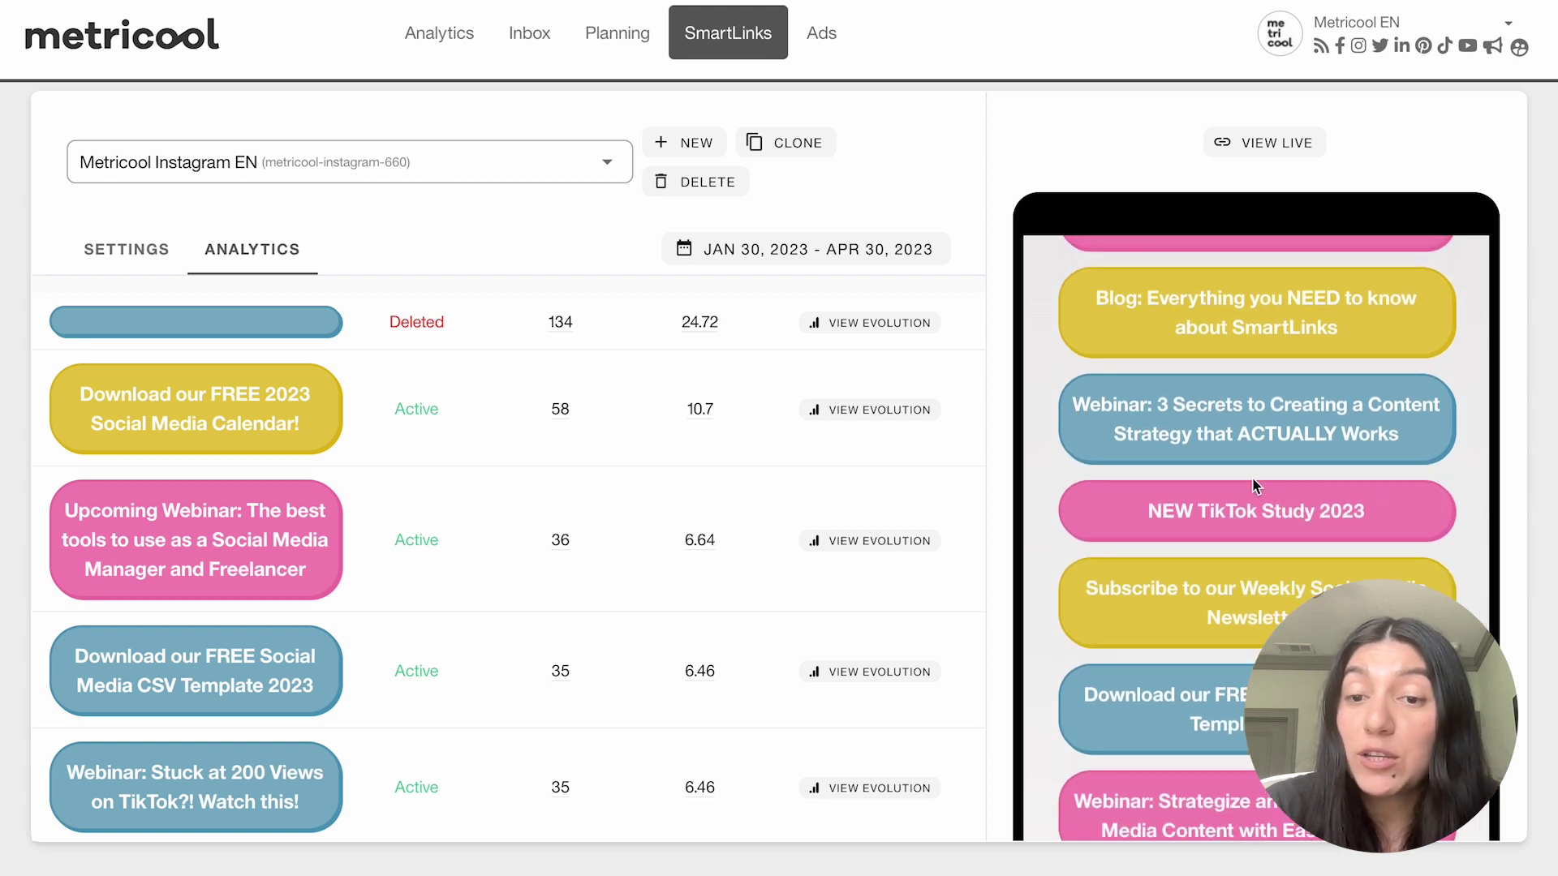
scroll(1266, 348, "down", 3)
scroll(1256, 455, "down", 2)
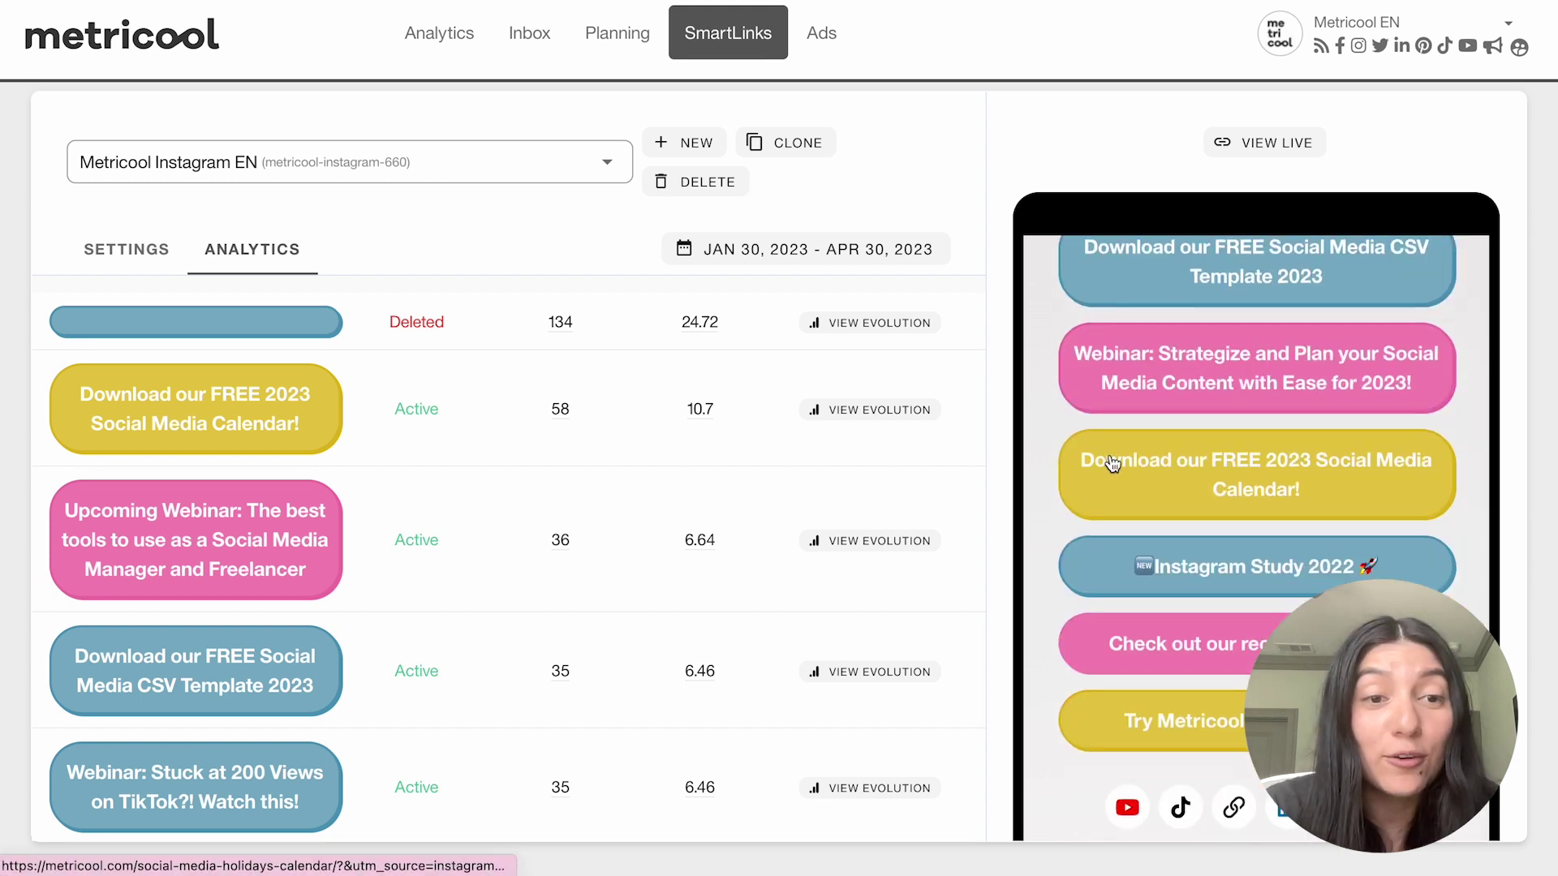
scroll(503, 413, "up", 6)
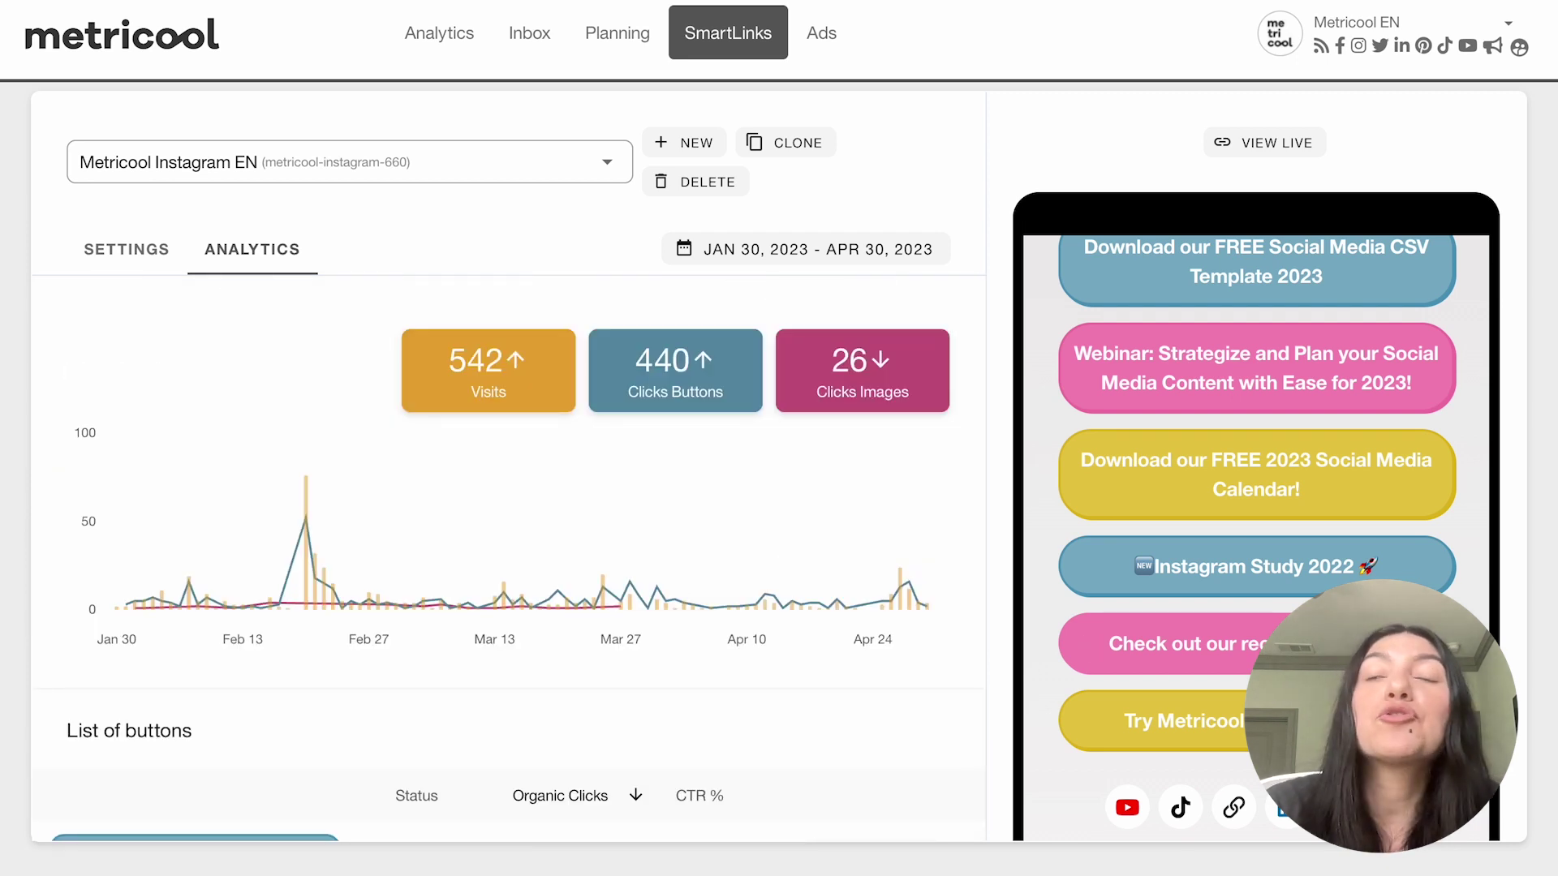
scroll(749, 740, "down", 8)
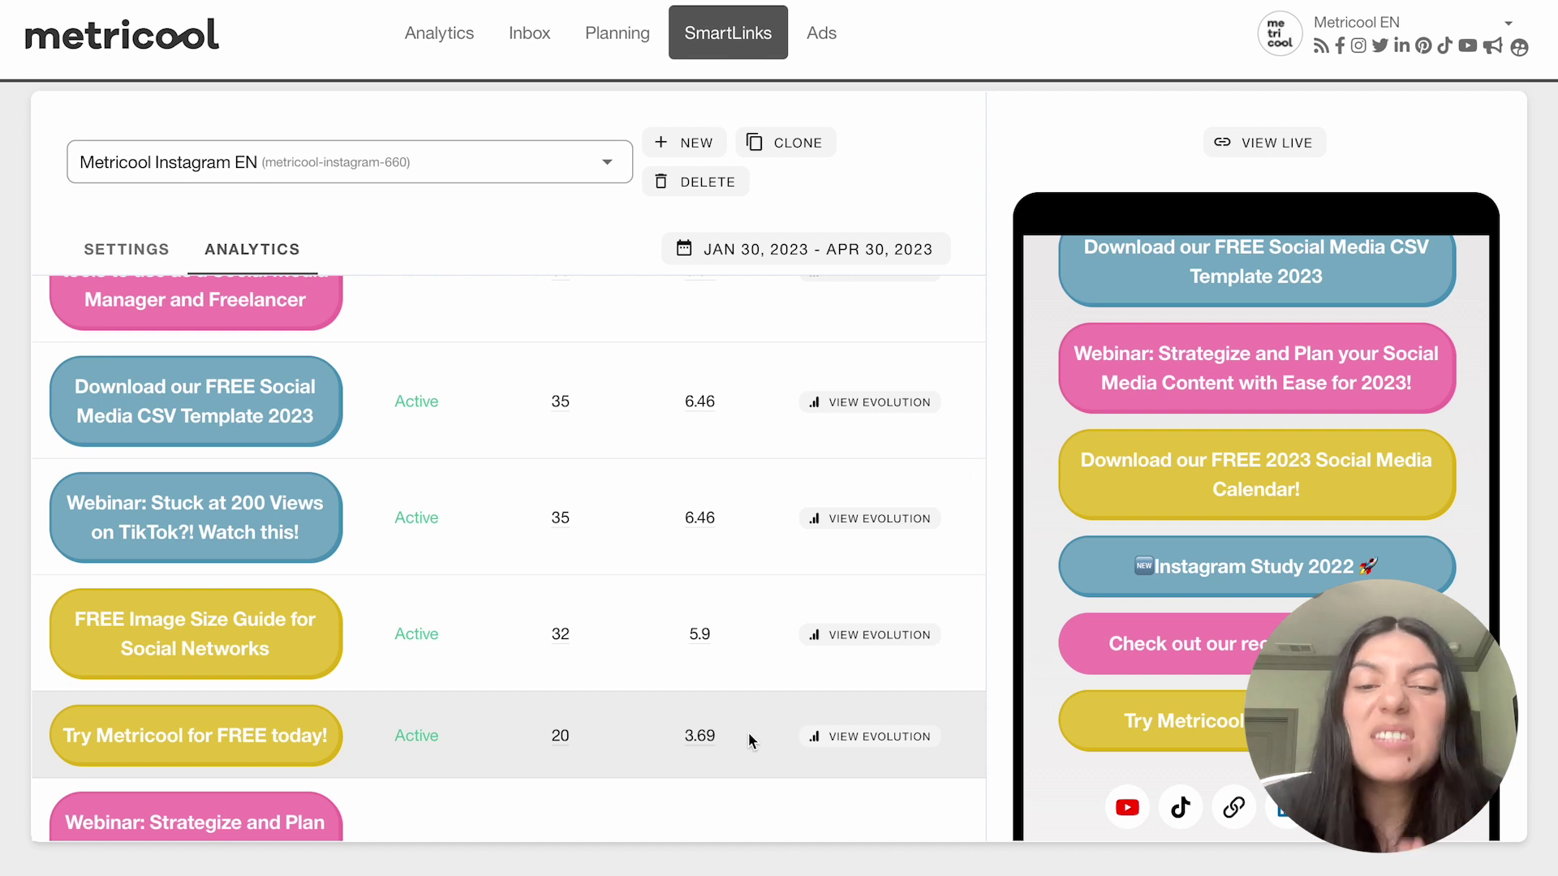
scroll(748, 731, "down", 5)
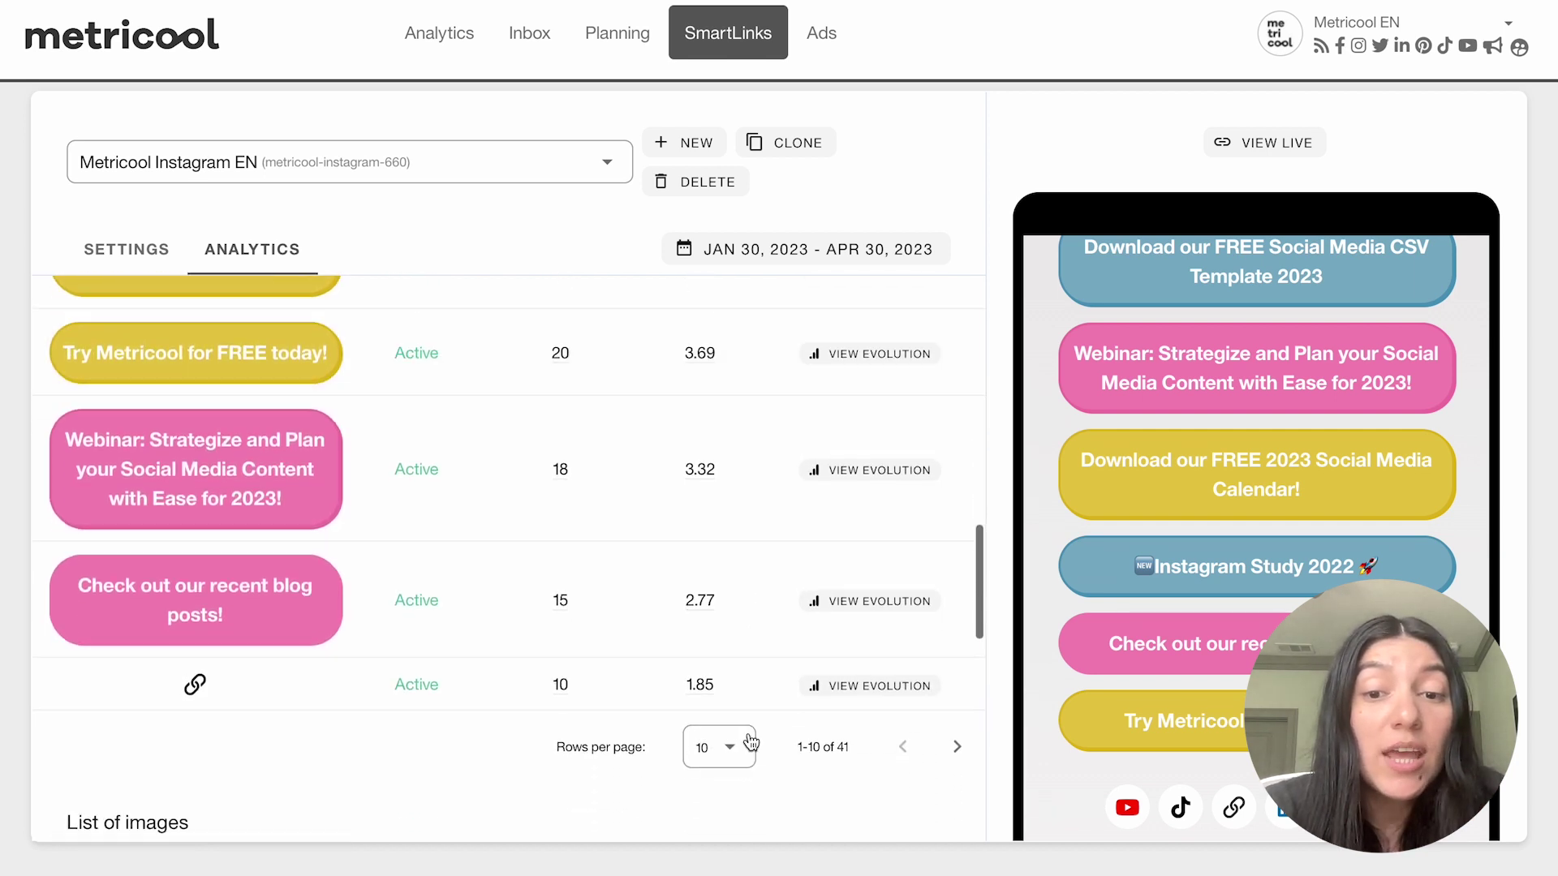
scroll(748, 740, "down", 5)
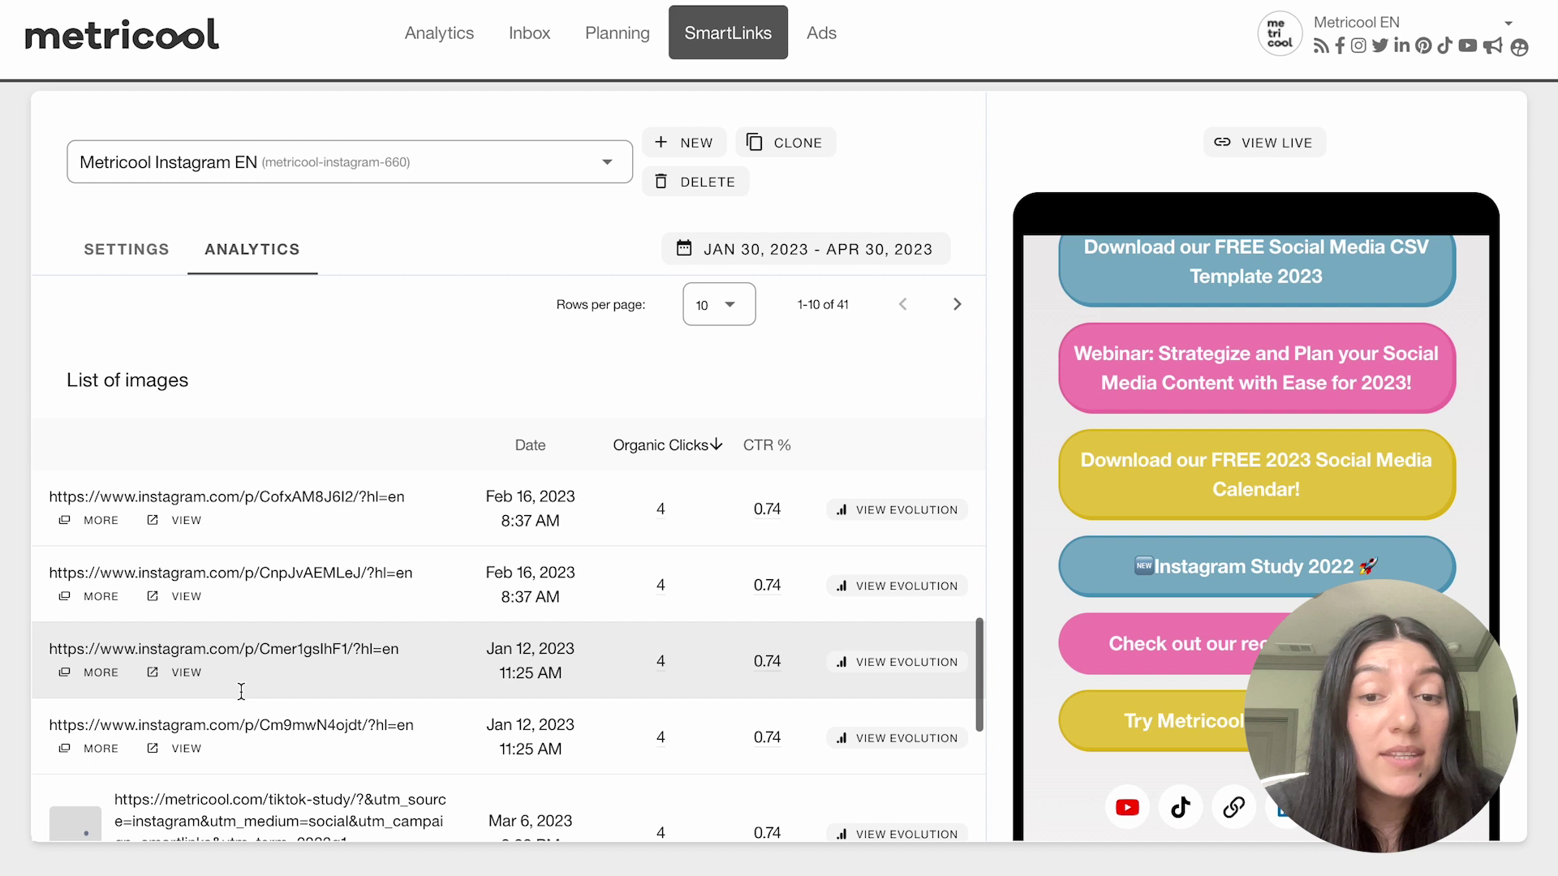
scroll(477, 682, "down", 5)
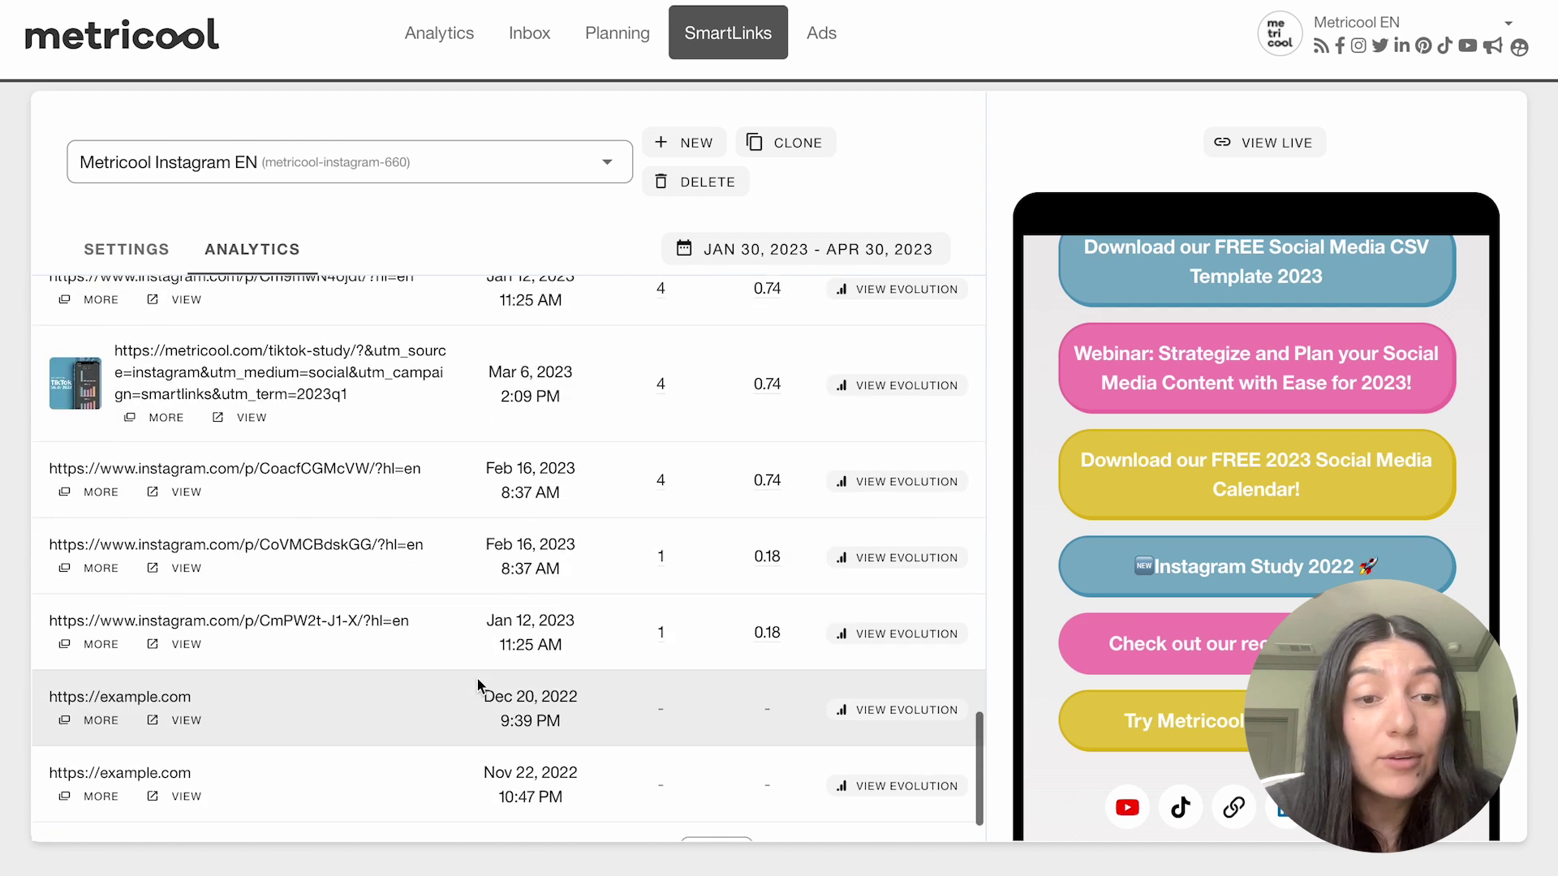
scroll(477, 686, "up", 10)
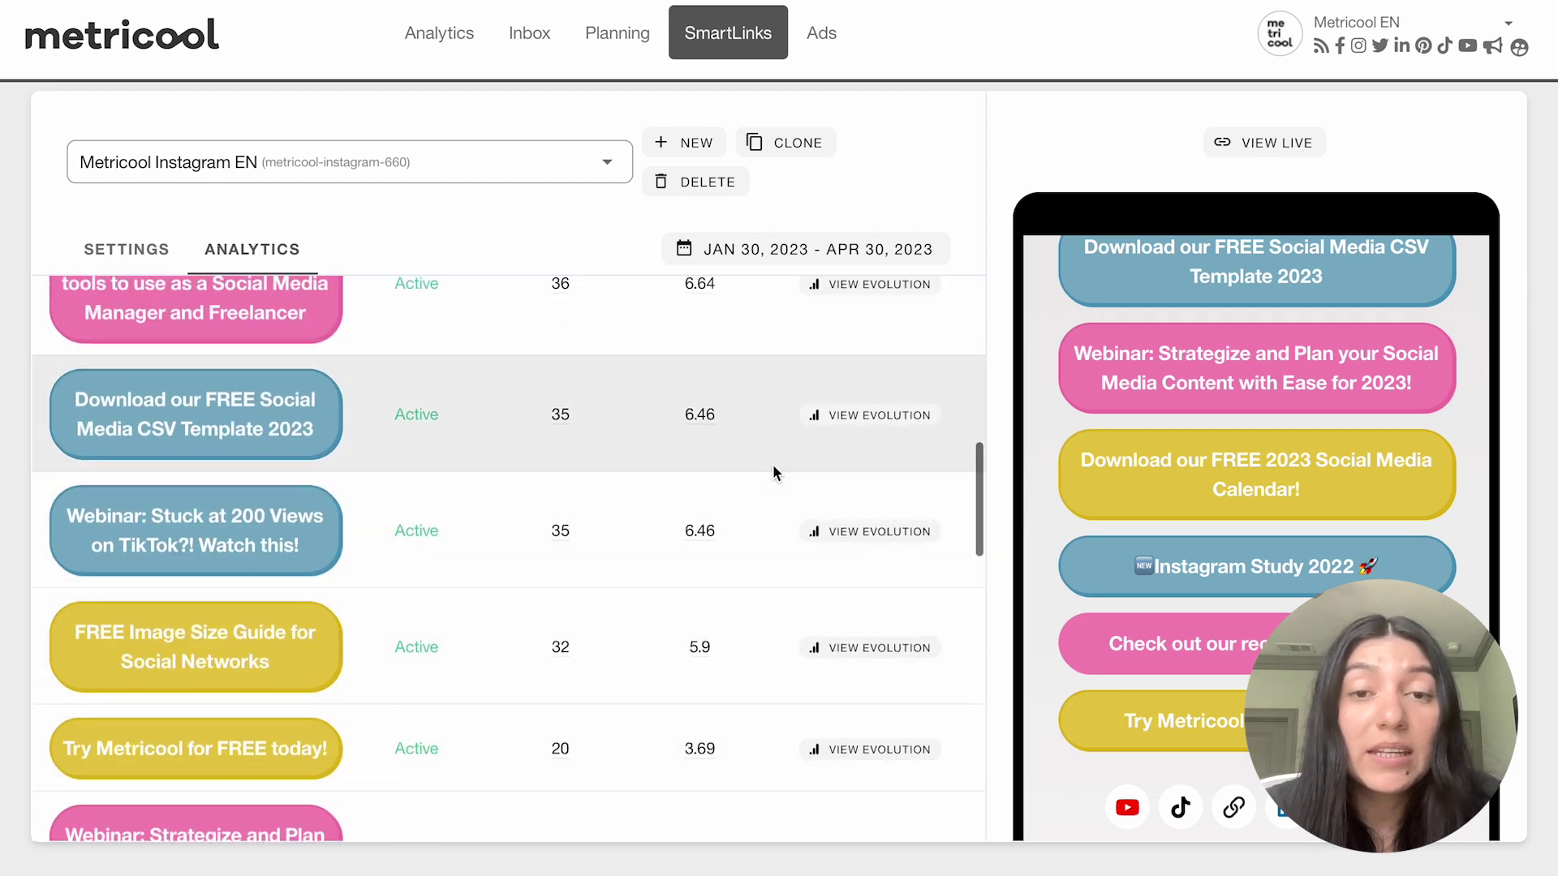
scroll(773, 468, "up", 4)
left_click(863, 487)
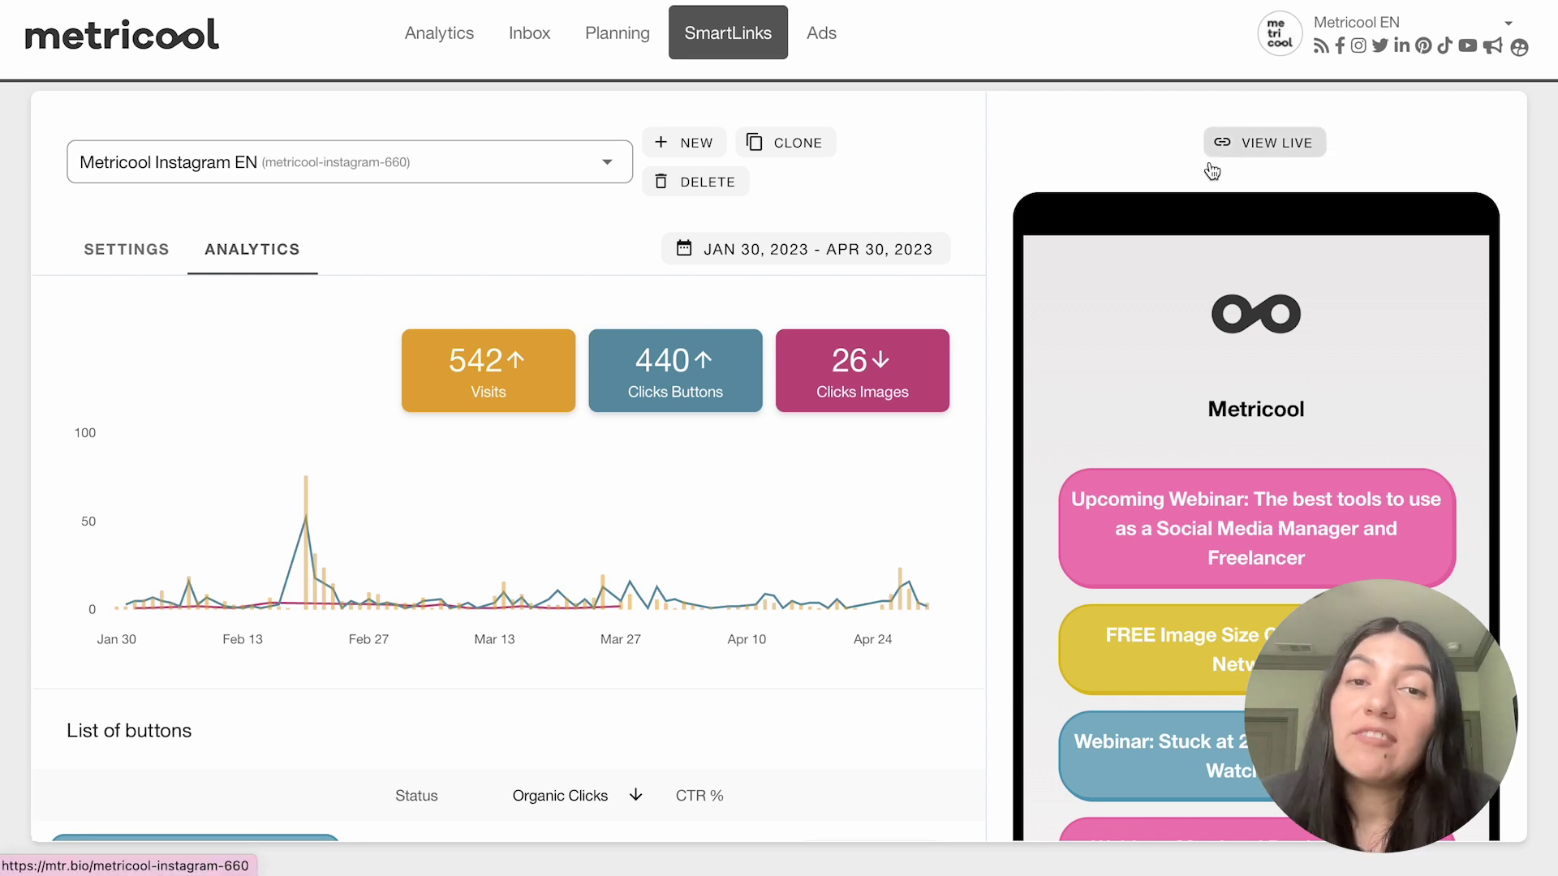
View the Instagram EN SmartLink's live page down to its social icons and TikTok Study 2023 image.
left_click(1246, 150)
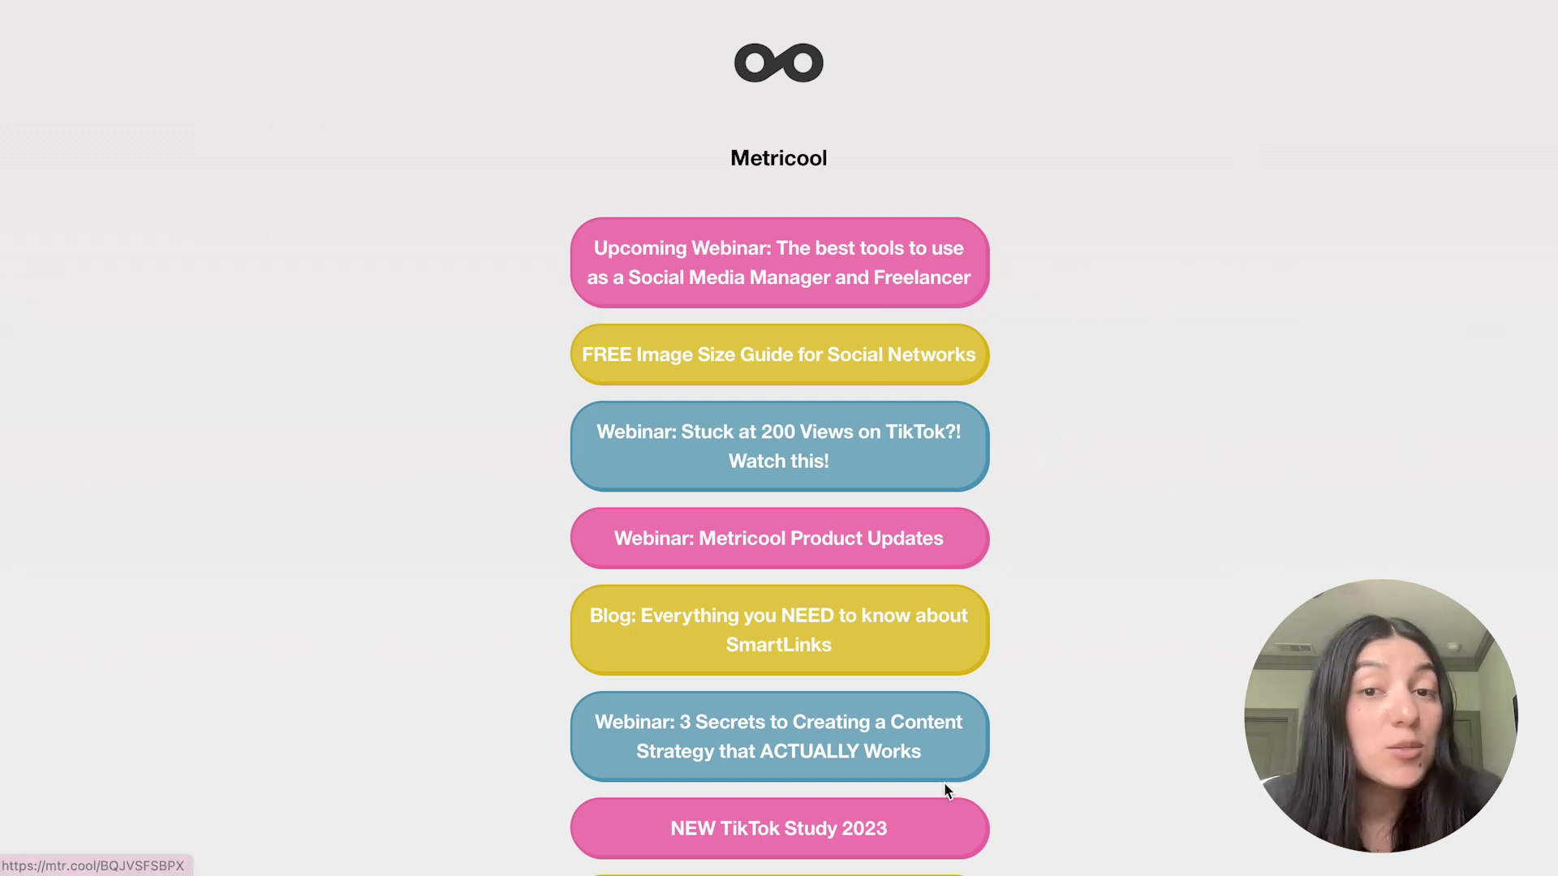
scroll(741, 751, "down", 2)
scroll(741, 750, "down", 13)
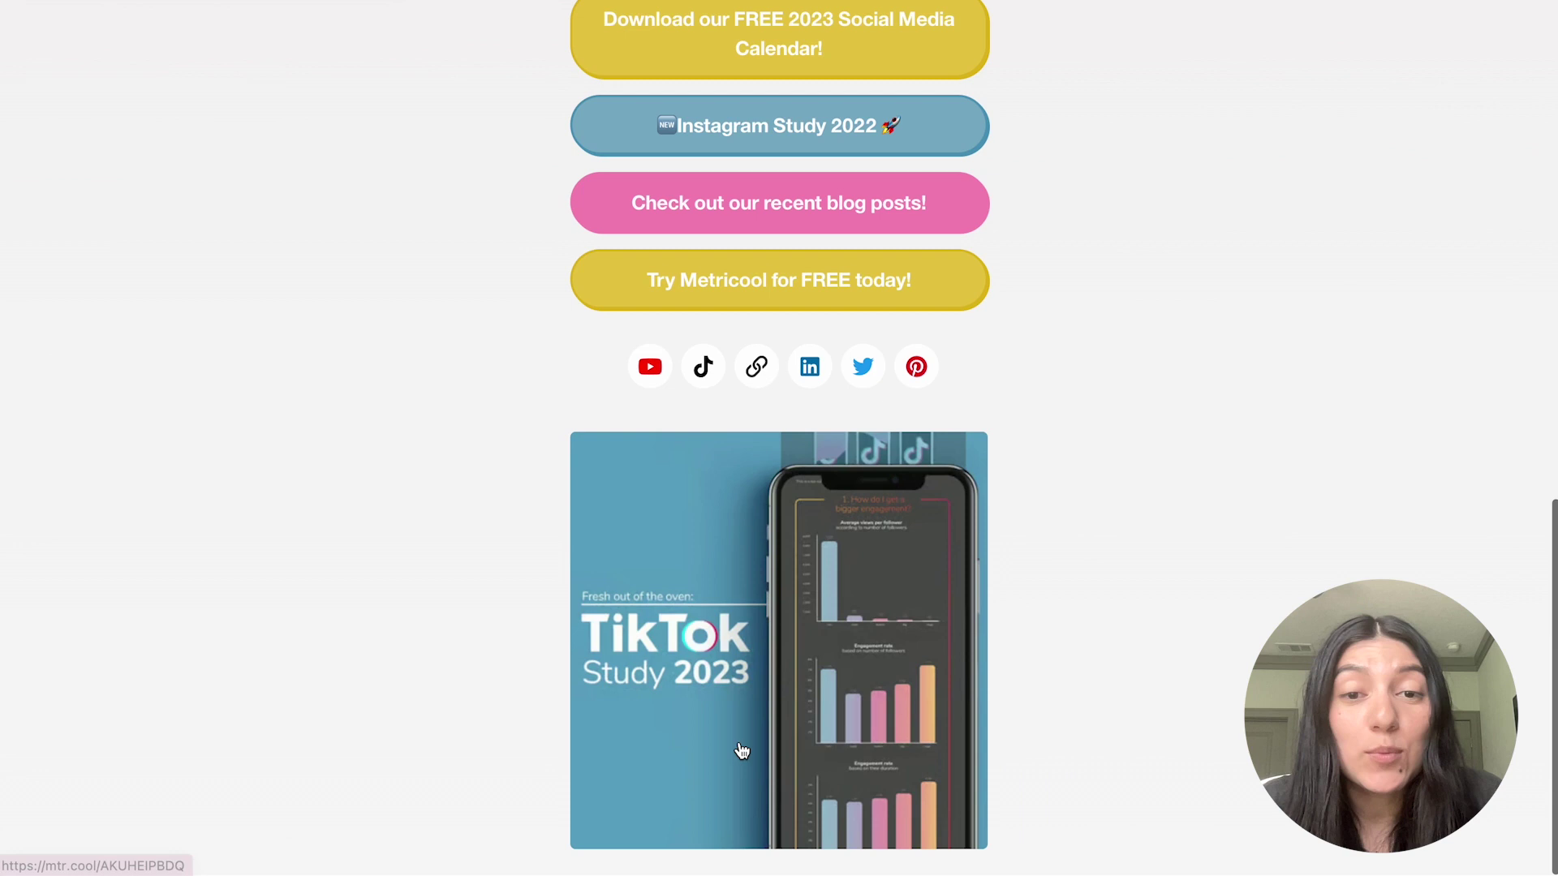
scroll(741, 750, "up", 15)
scroll(742, 750, "down", 1)
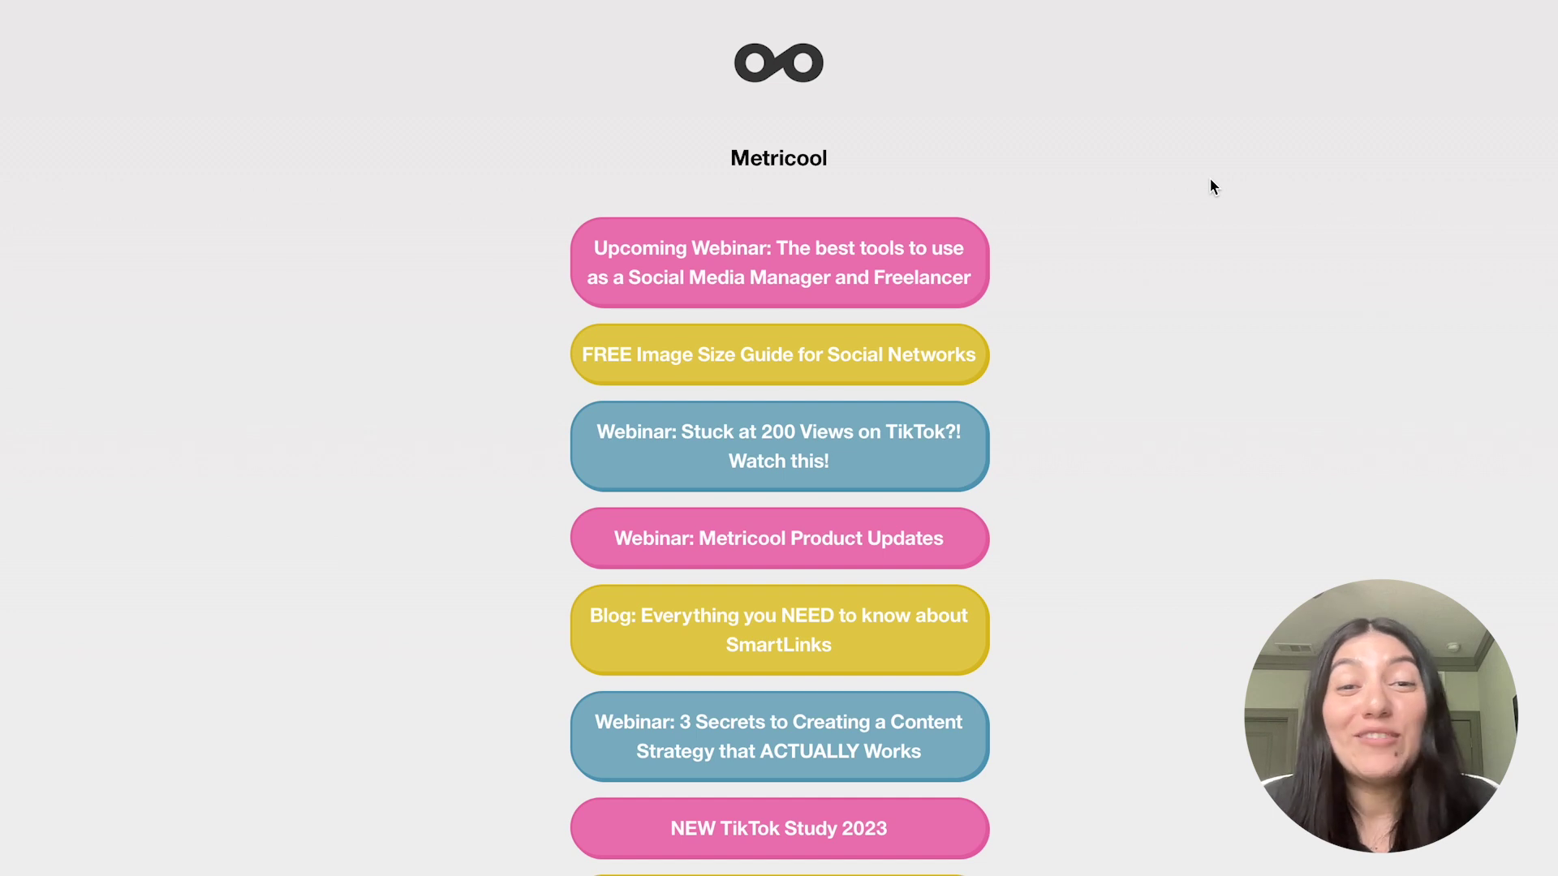
scroll(1057, 361, "down", 15)
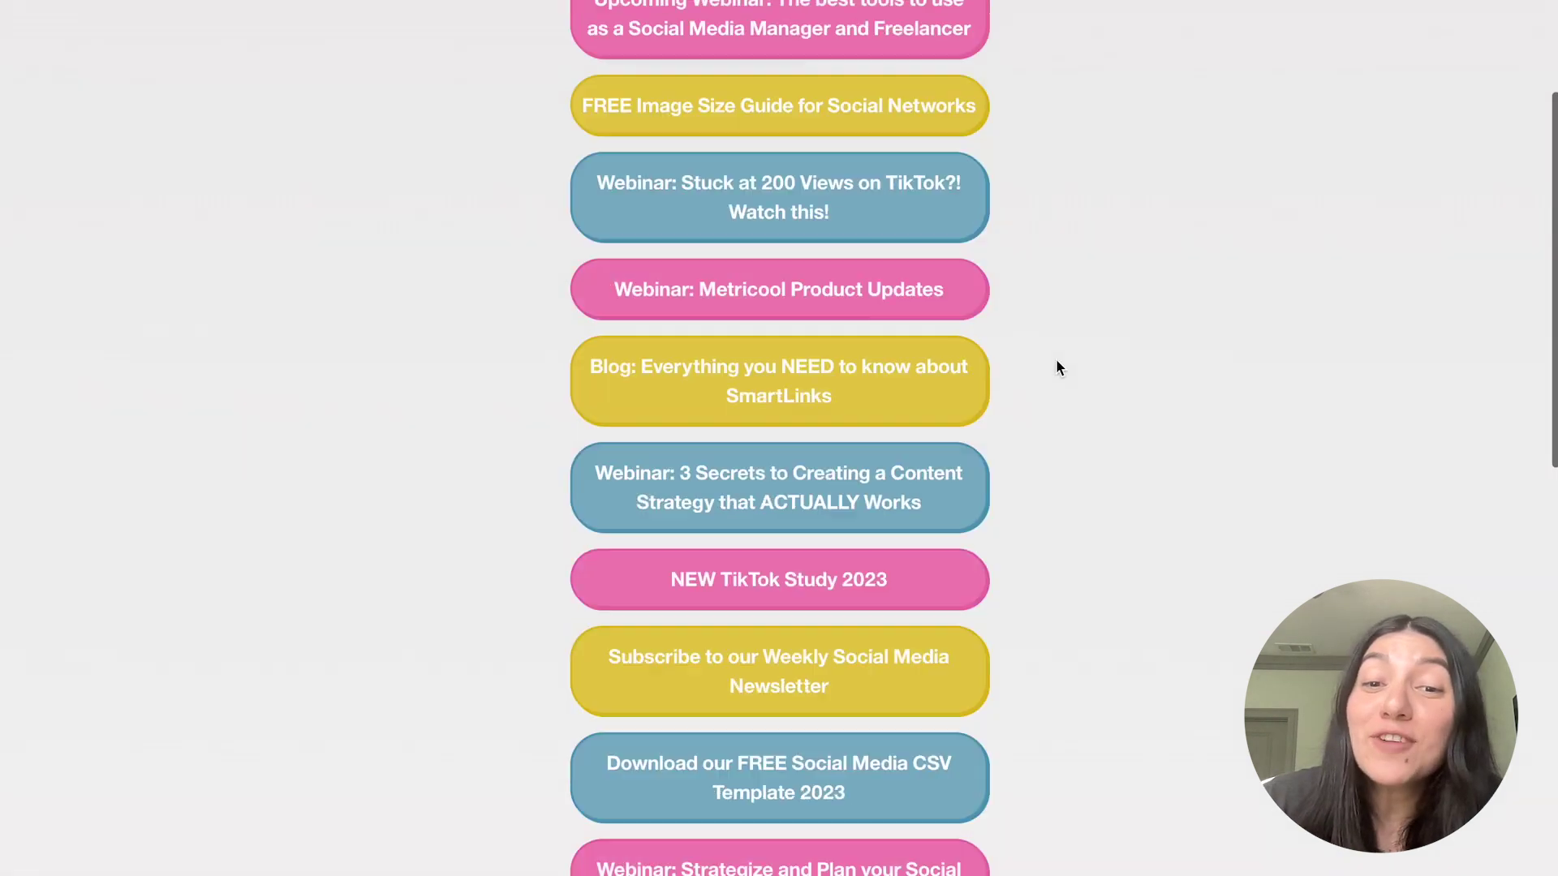
scroll(1057, 359, "down", 3)
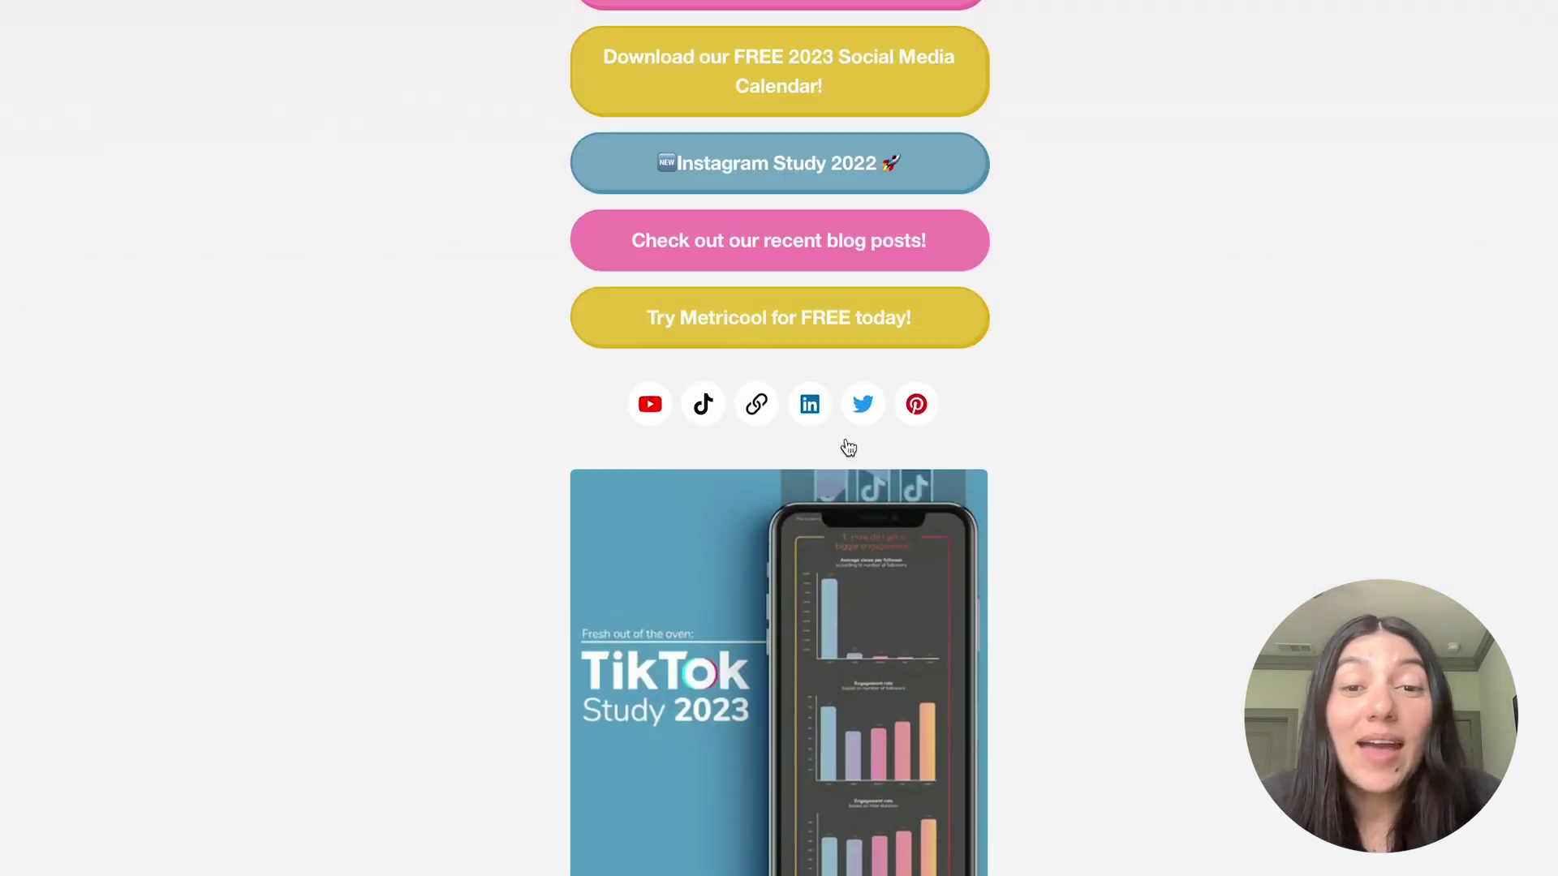
scroll(1019, 539, "down", 1)
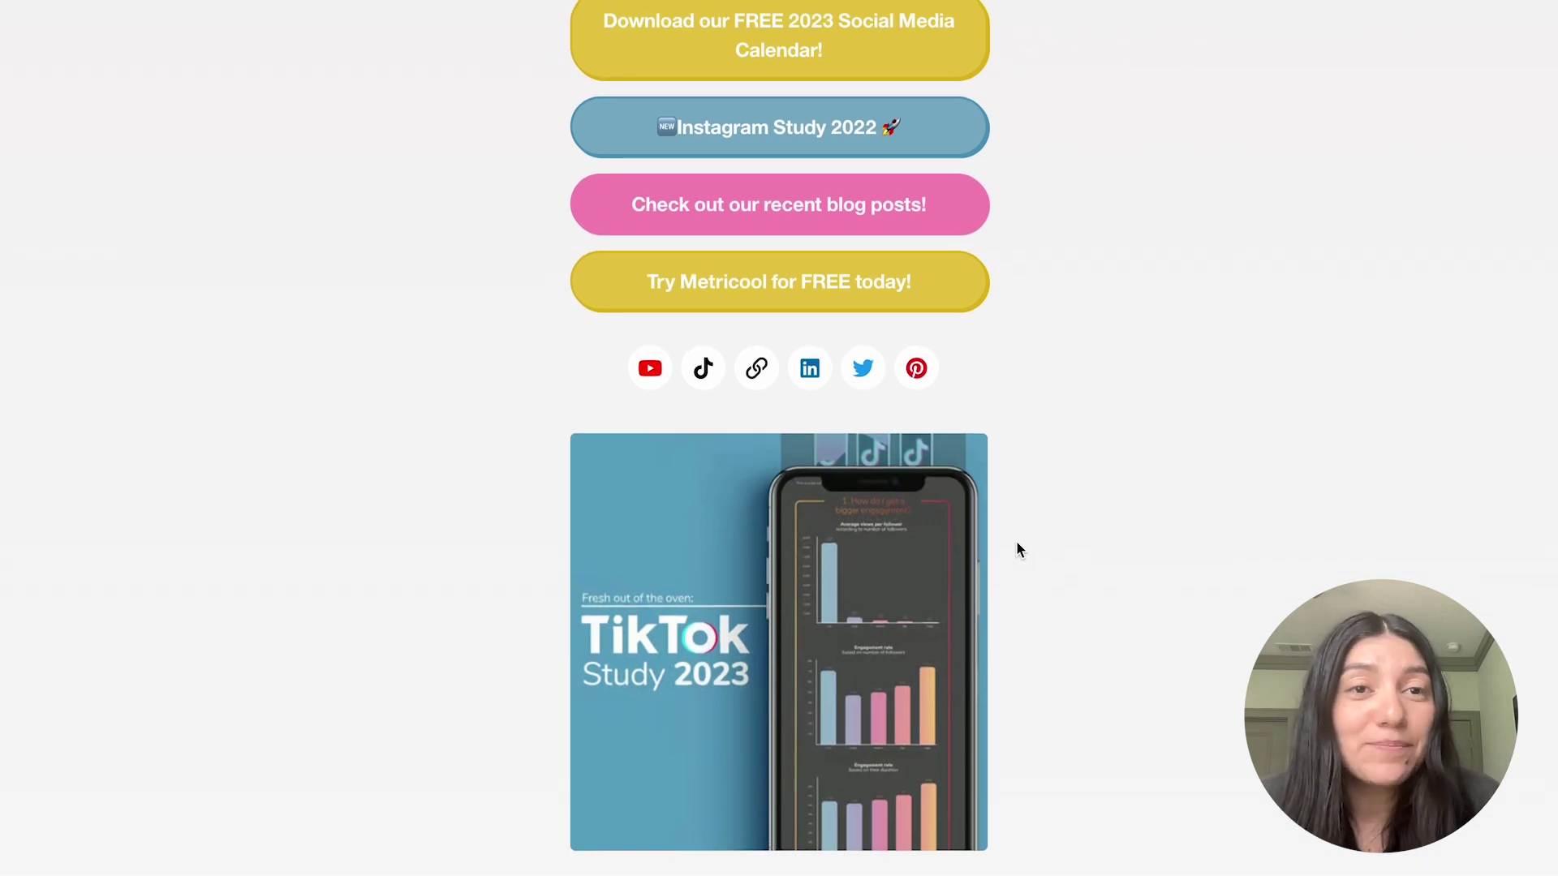